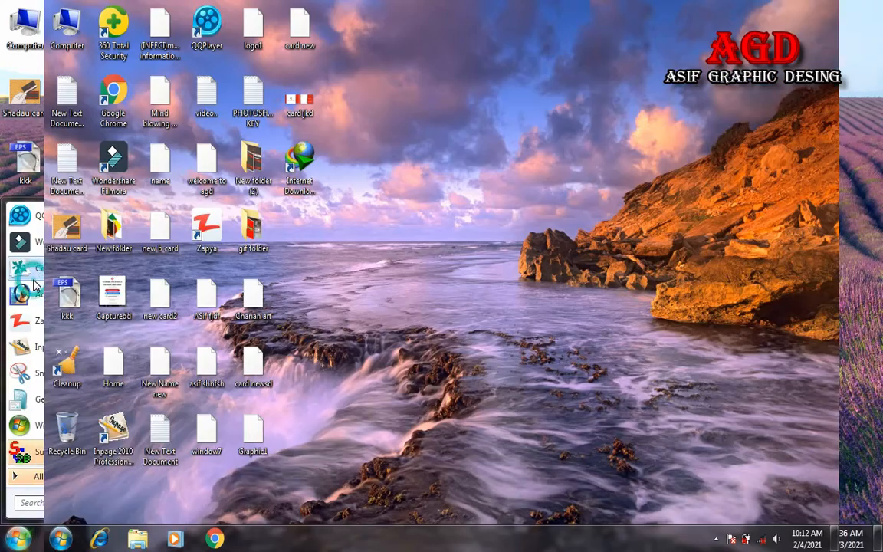
# Step: Close the business card preview and bring up the Start menu's program list
pyautogui.press('super')
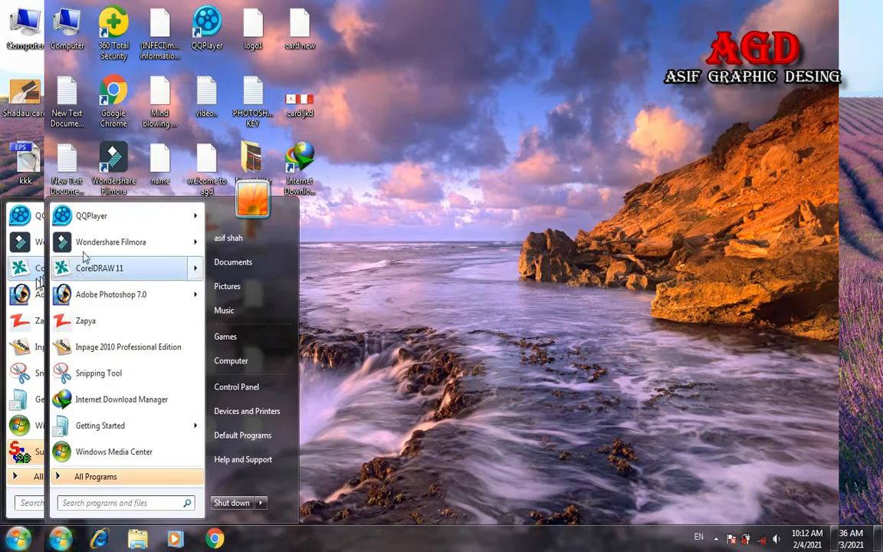
# Step: Launch CorelDRAW 11 and start a new blank Letter drawing, Graphic1
pyautogui.click(103, 264)
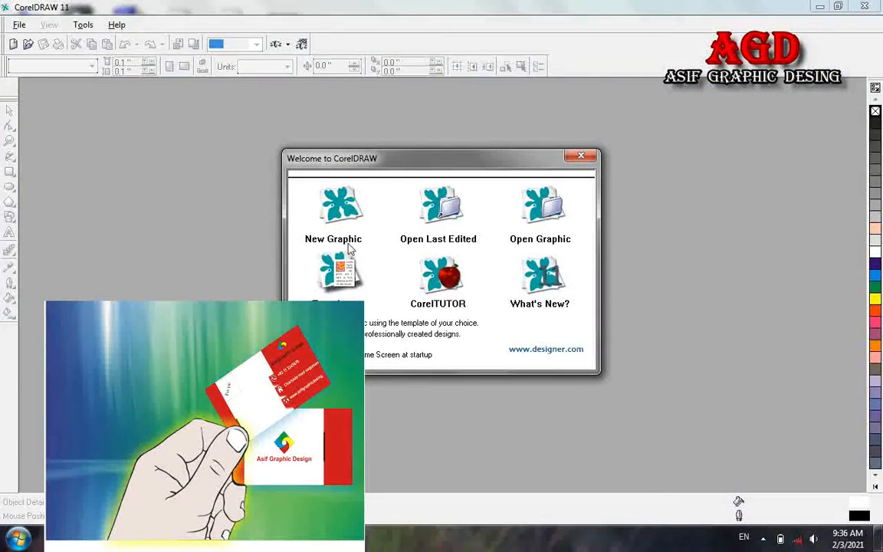
pyautogui.click(345, 228)
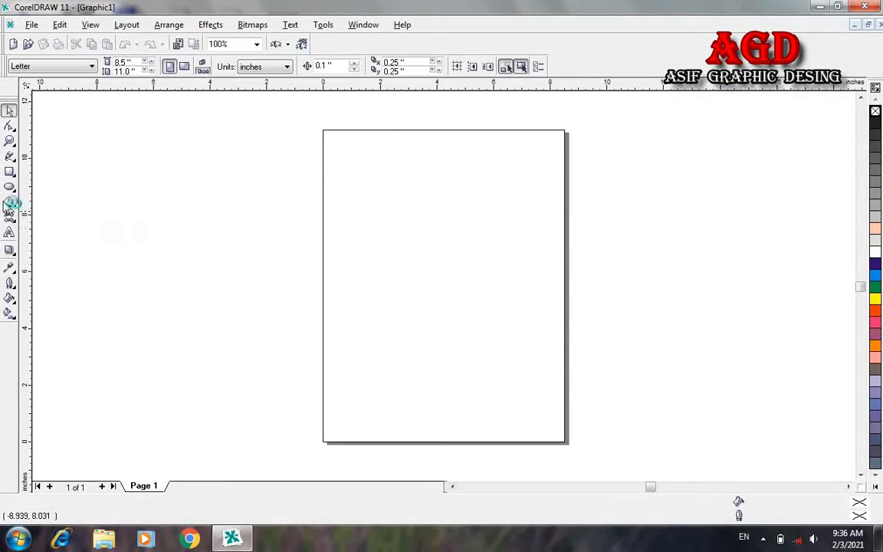
# Step: Draw a rectangle in the page's upper right, size it 3.5 × 2 inches, and zoom in on it
pyautogui.click(9, 174)
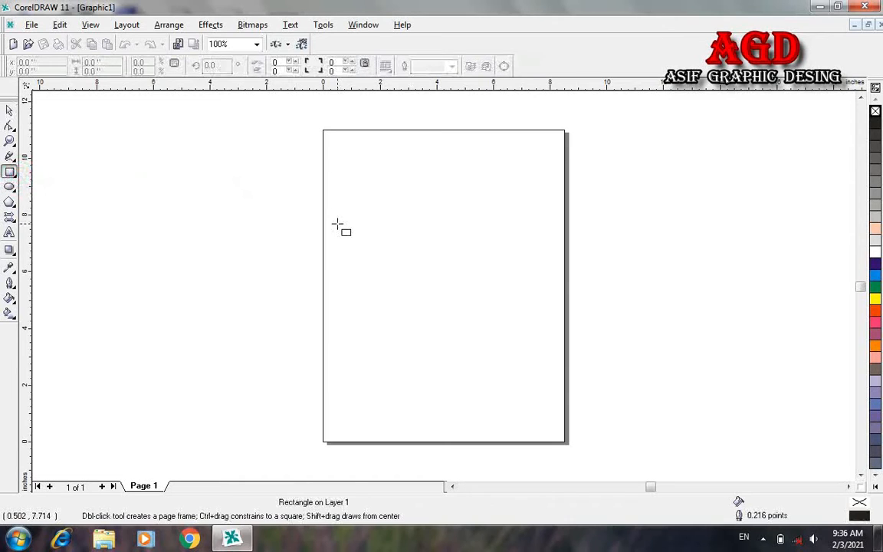
pyautogui.moveTo(546, 204); pyautogui.dragTo(451, 262)
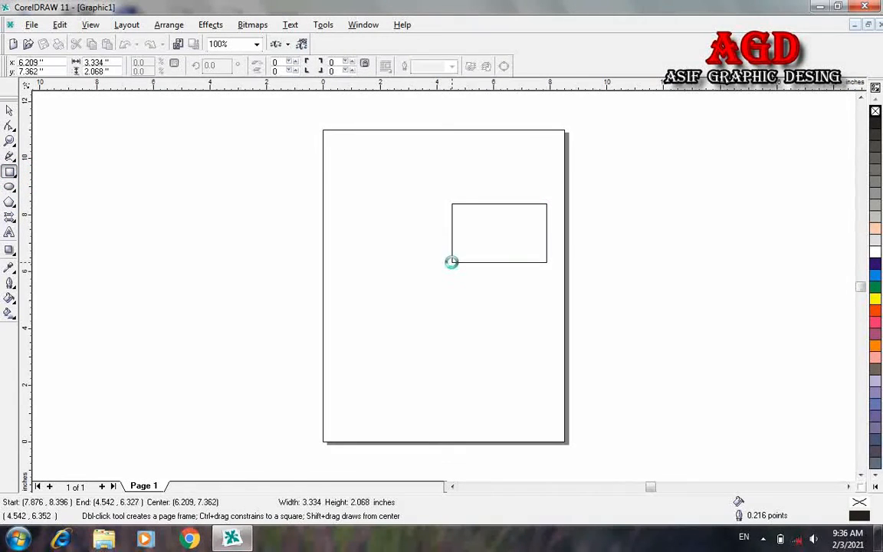
pyautogui.doubleClick(105, 62)
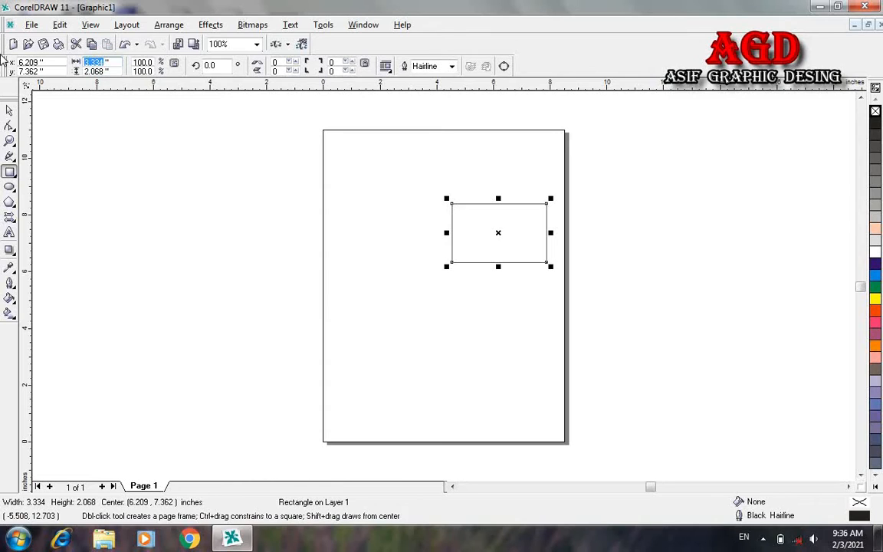
pyautogui.write('3')
pyautogui.doubleClick(92, 71)
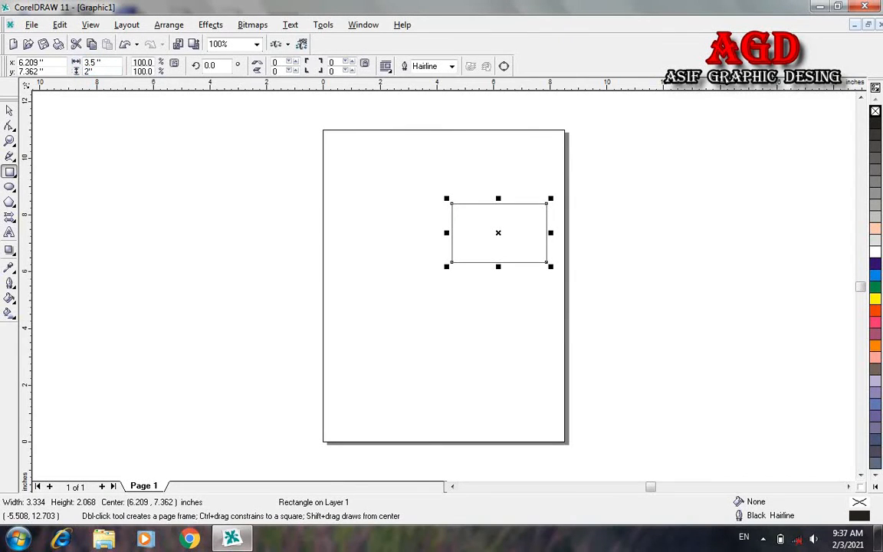
pyautogui.write('2')
pyautogui.press('Return')
pyautogui.press('space')
pyautogui.click(361, 306)
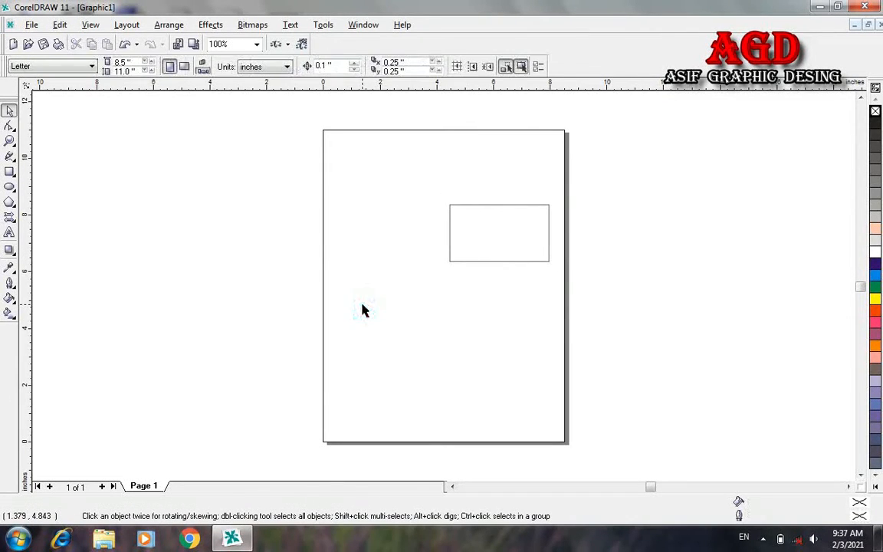
pyautogui.press('z')
pyautogui.moveTo(434, 186)
pyautogui.mouseDown()
pyautogui.moveTo(537, 272)
pyautogui.moveTo(558, 273)
pyautogui.mouseUp()
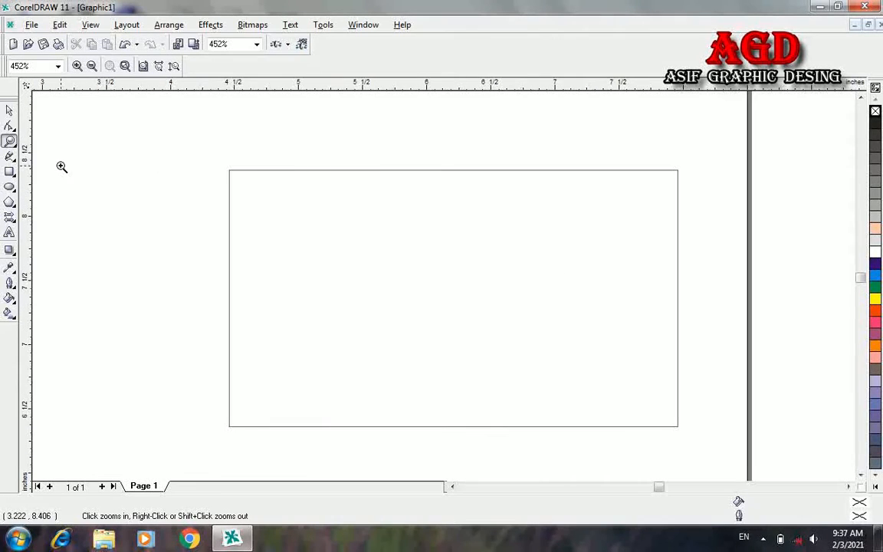
# Step: Round the card rectangle's corners to roundness 6
pyautogui.click(10, 109)
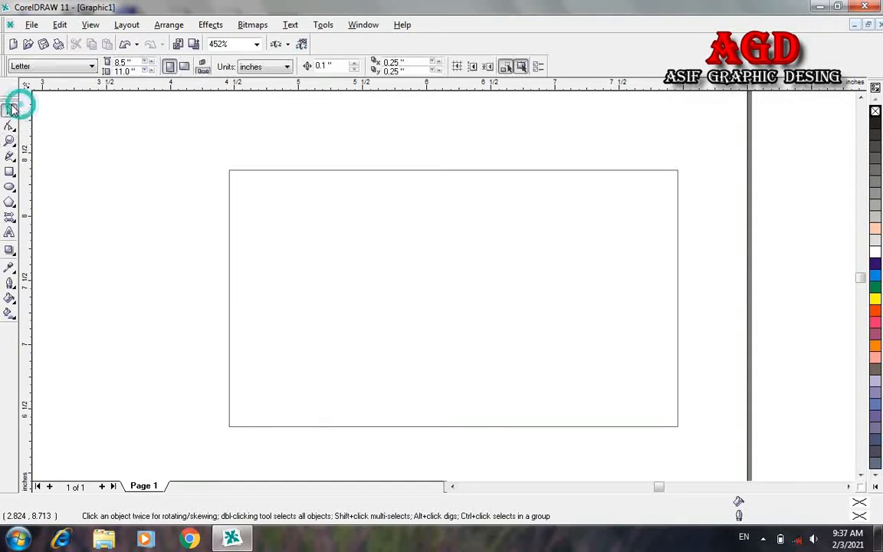
pyautogui.click(662, 184)
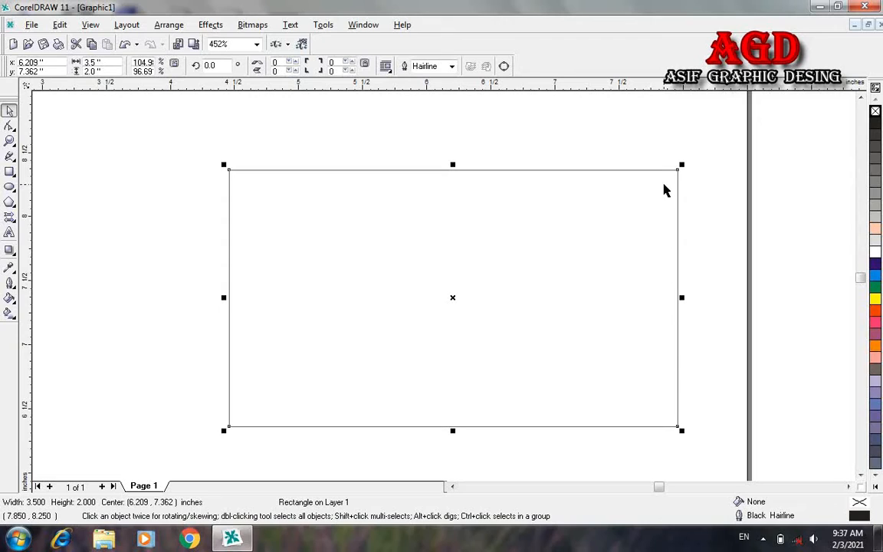
pyautogui.moveTo(677, 176); pyautogui.dragTo(674, 184)
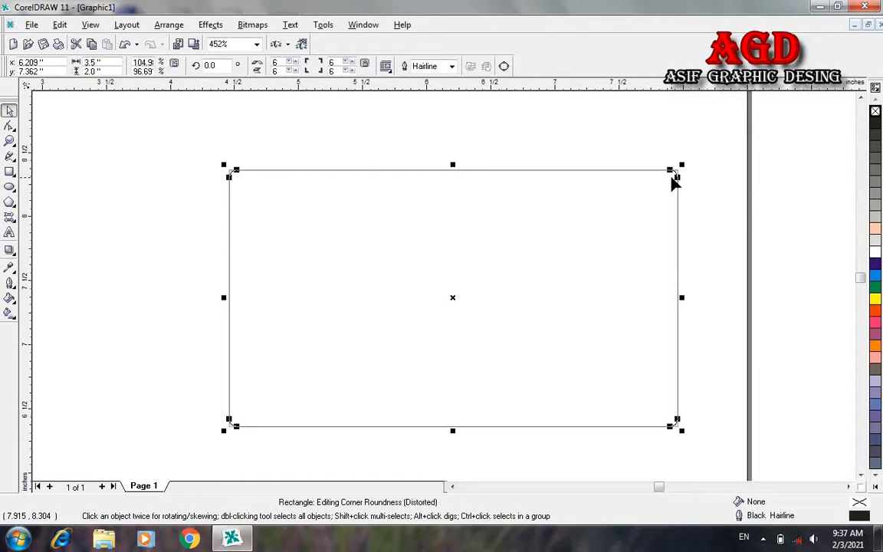
pyautogui.moveTo(673, 181); pyautogui.dragTo(672, 177)
# Step: Duplicate the rounded card rectangle
pyautogui.click(698, 183)
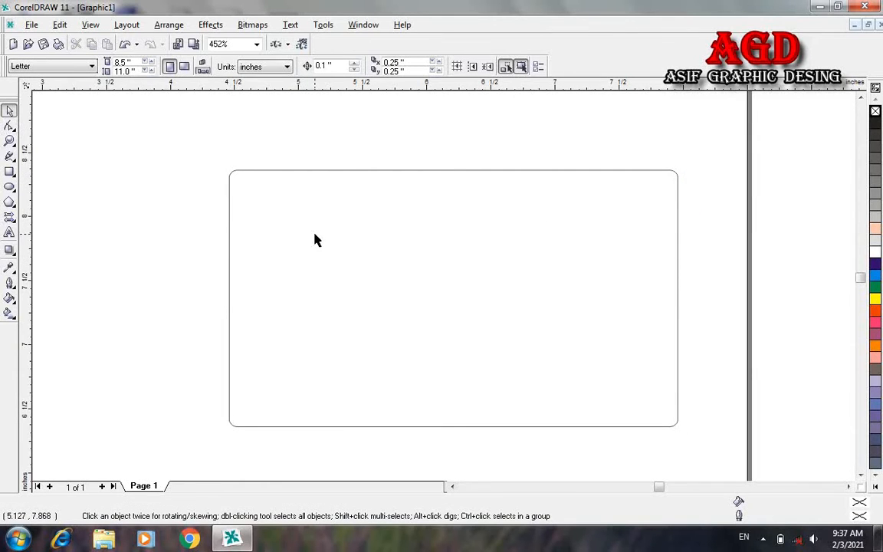
pyautogui.click(316, 240)
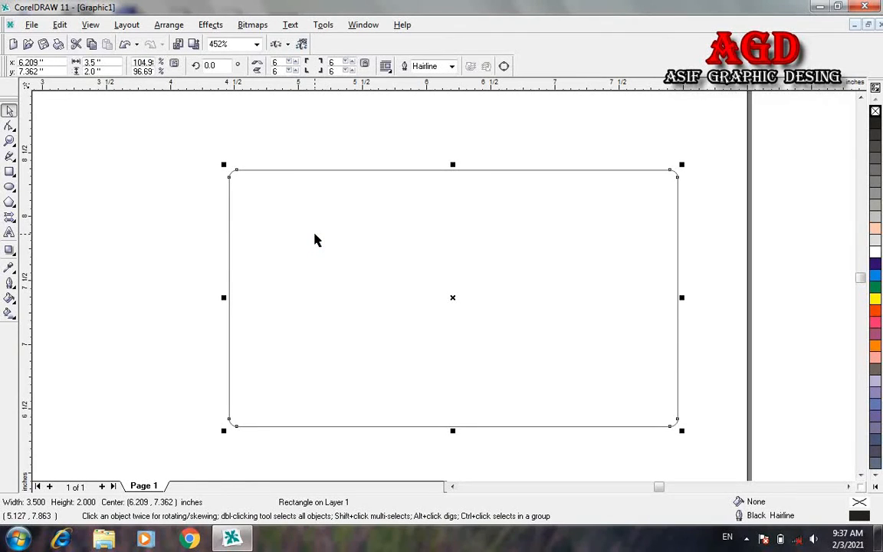
pyautogui.hotkey('ctrl', 'd')
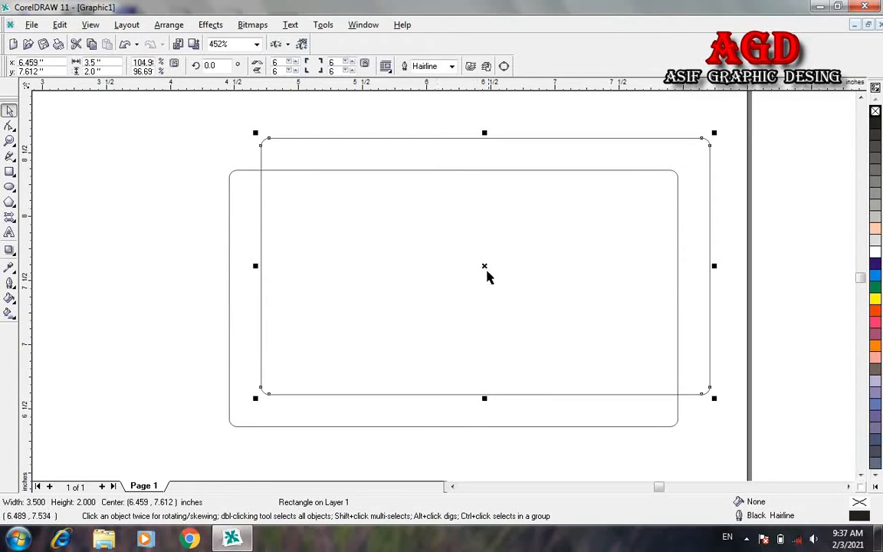
# Step: Move the duplicate to the left of the original and fill the right-hand card white
pyautogui.moveTo(486, 266); pyautogui.dragTo(49, 298)
pyautogui.click(362, 282)
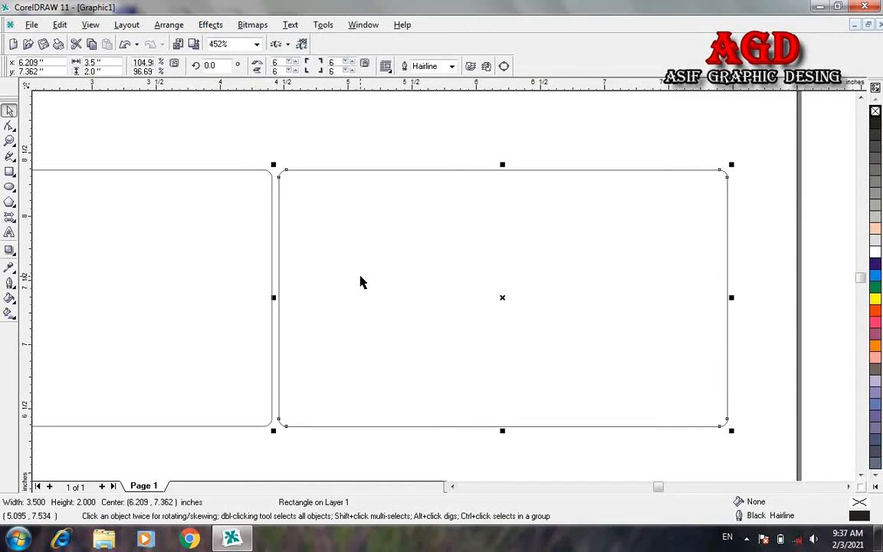
pyautogui.click(362, 282)
pyautogui.click(361, 279)
pyautogui.click(875, 253)
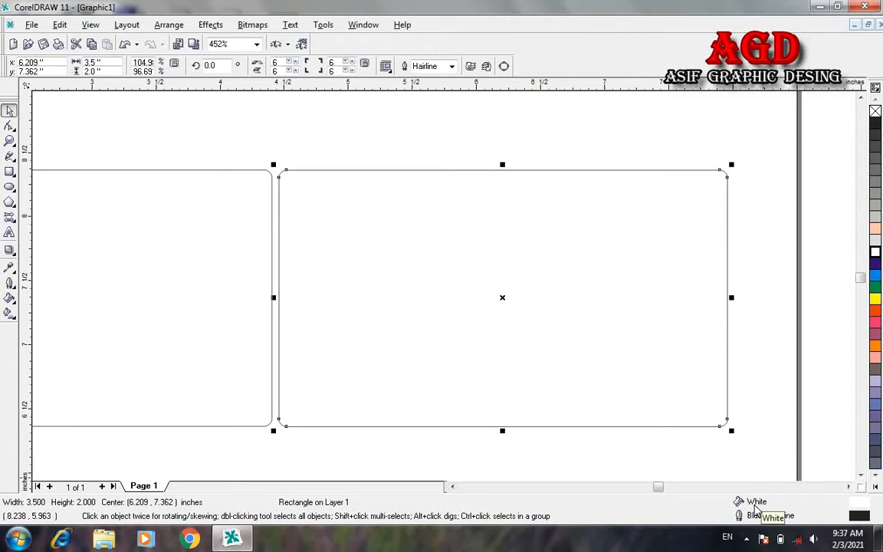
pyautogui.click(629, 369)
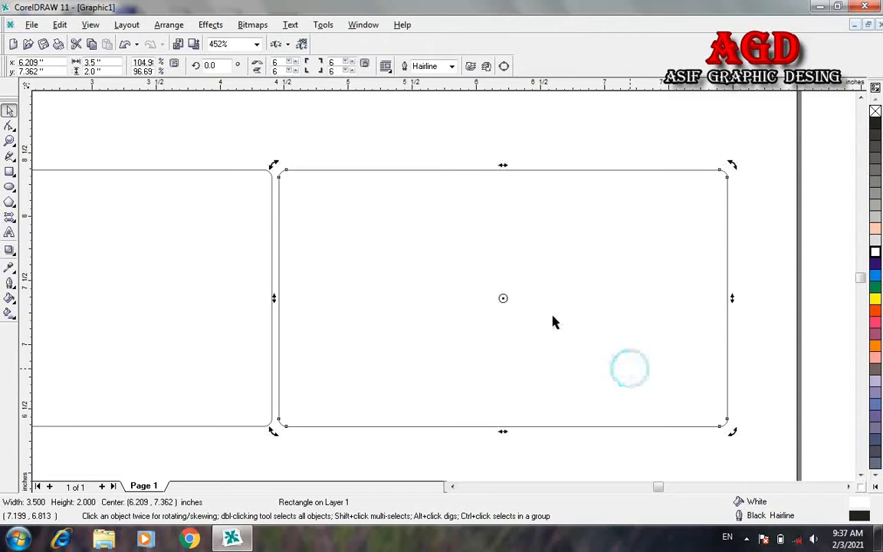
# Step: Knife-cut the white right-hand card from top to bottom edge into two curve pieces
pyautogui.click(11, 127)
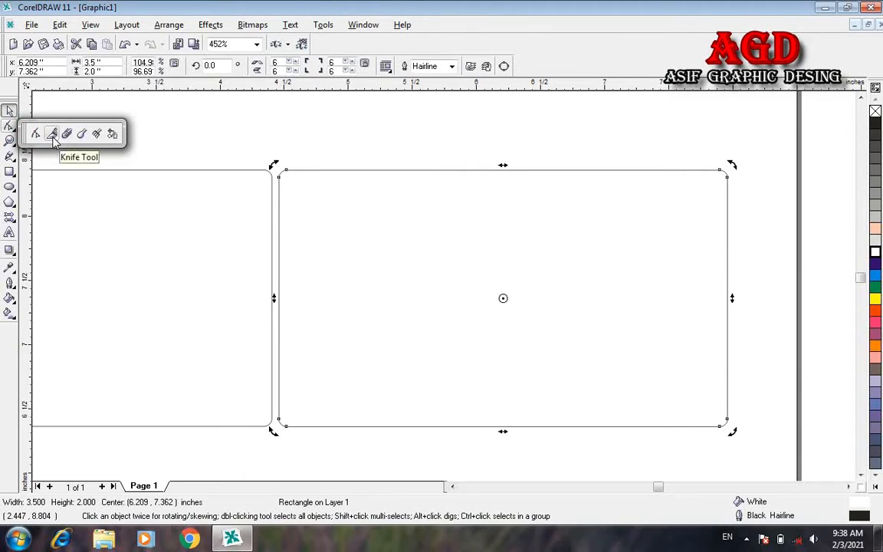
pyautogui.click(53, 135)
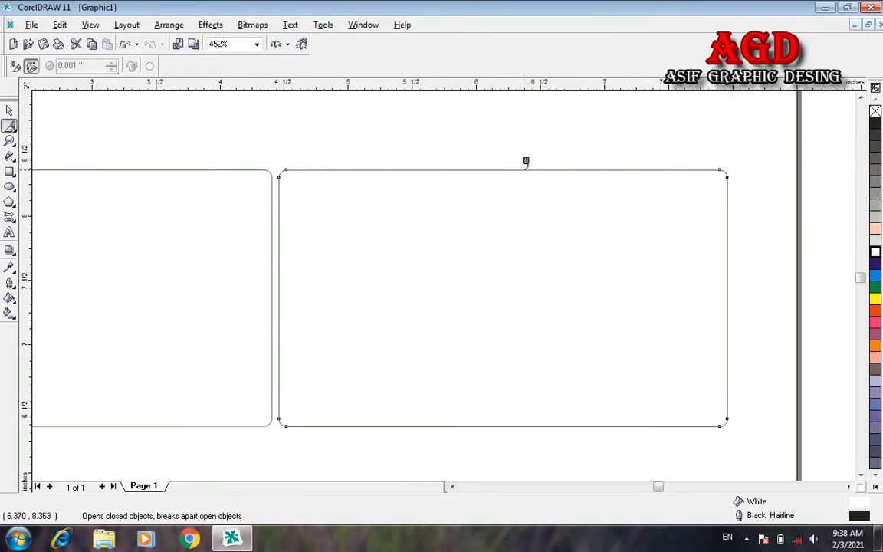
pyautogui.click(525, 163)
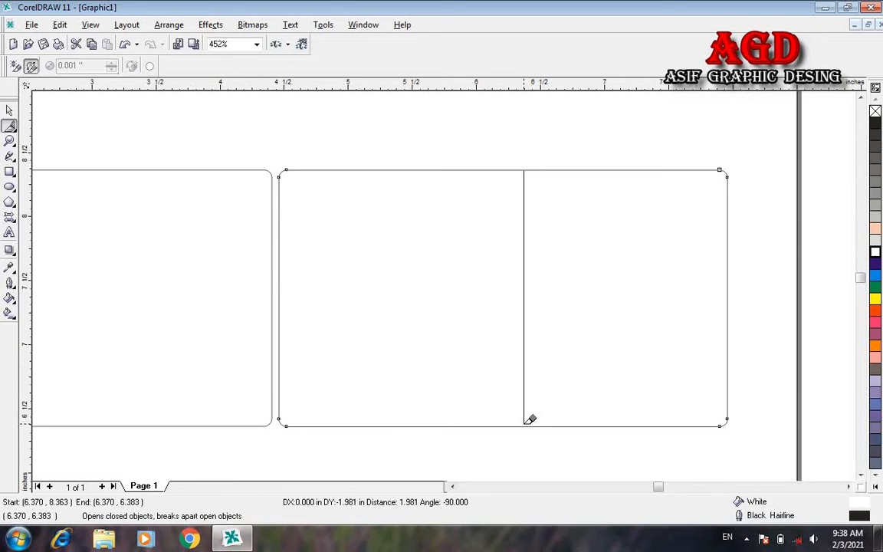
pyautogui.click(524, 425)
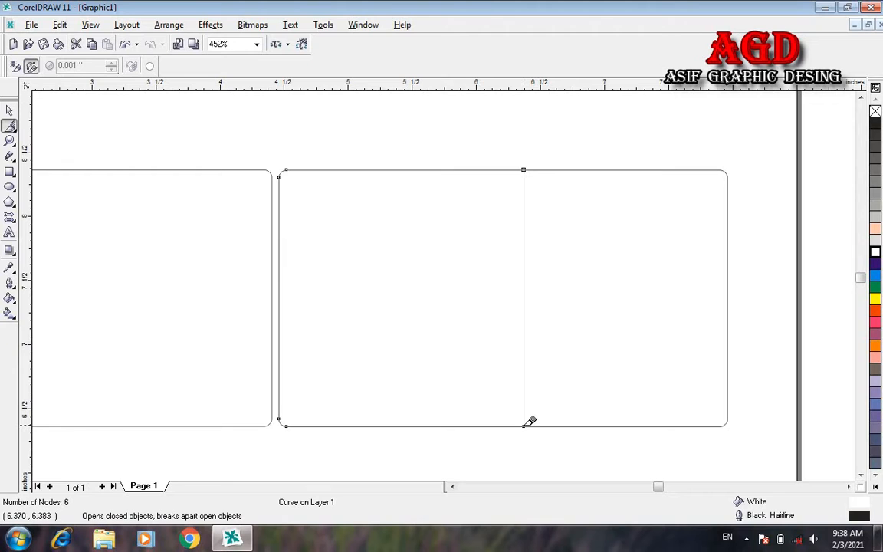
pyautogui.click(524, 420)
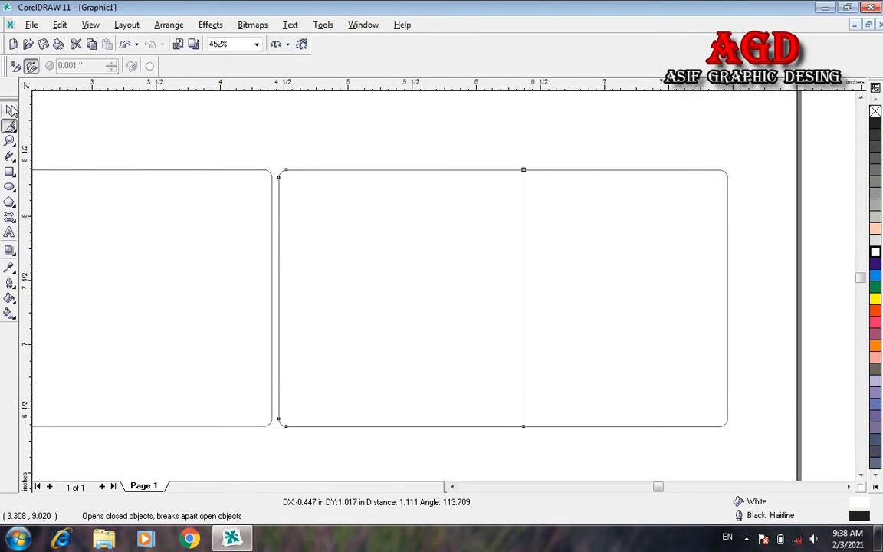
pyautogui.click(10, 110)
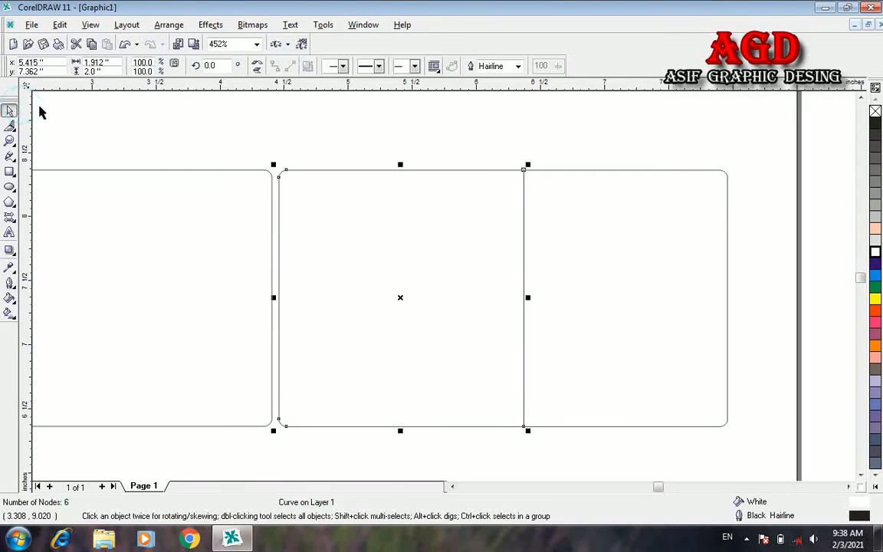
# Step: Fill the right piece orange-red and knife-cut a narrow strip off the left edge
pyautogui.click(545, 273)
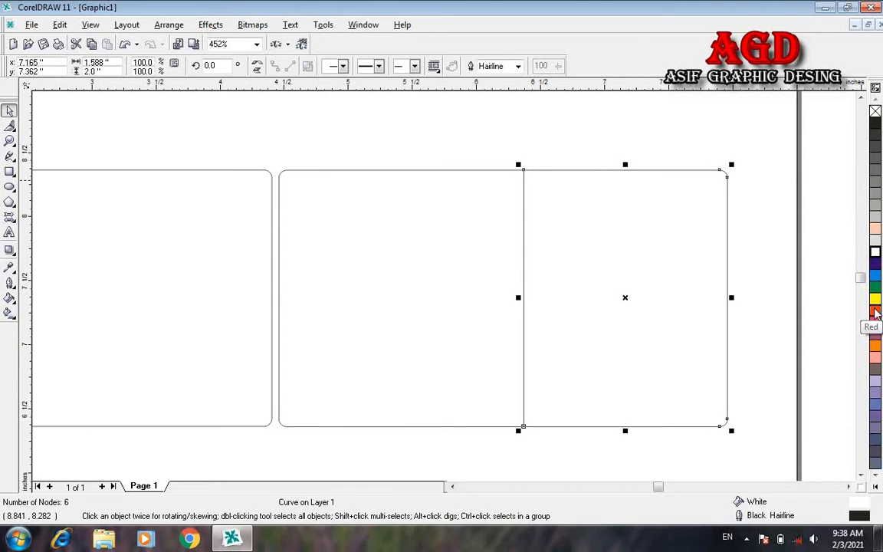
pyautogui.click(876, 310)
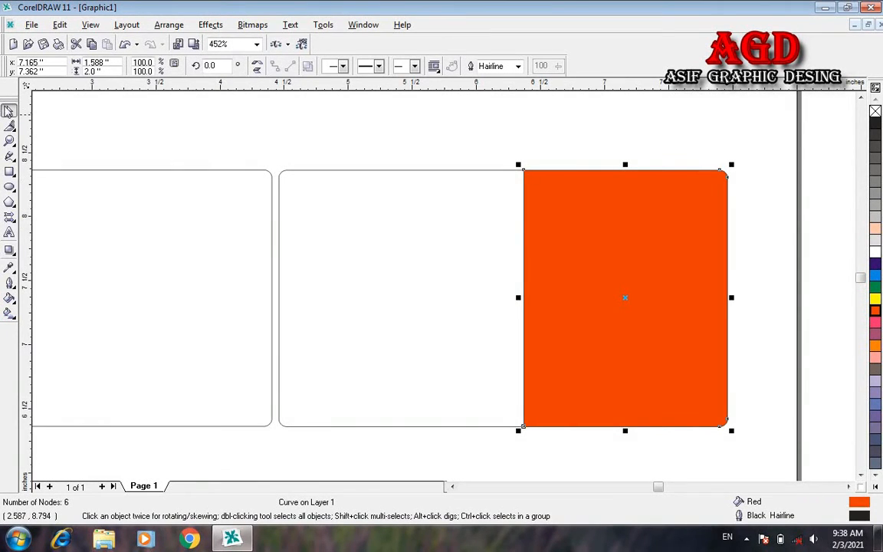
pyautogui.click(10, 127)
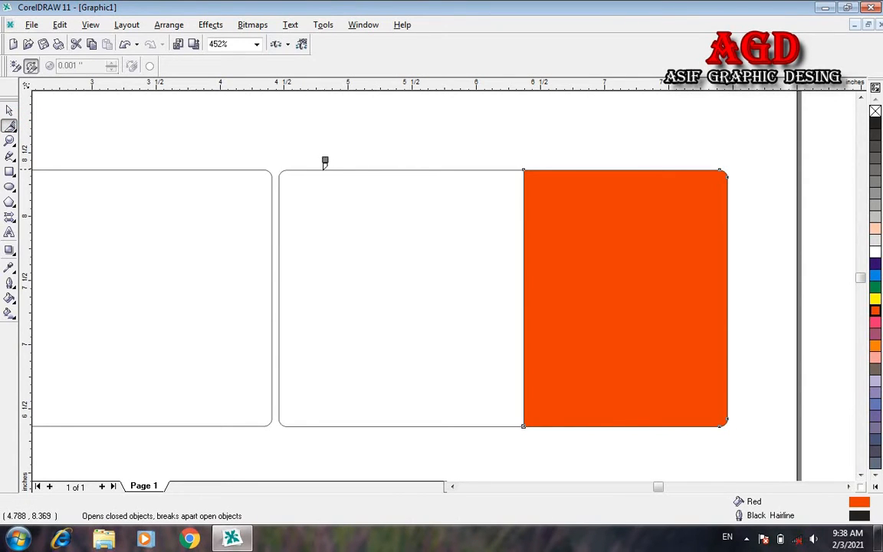
pyautogui.click(330, 169)
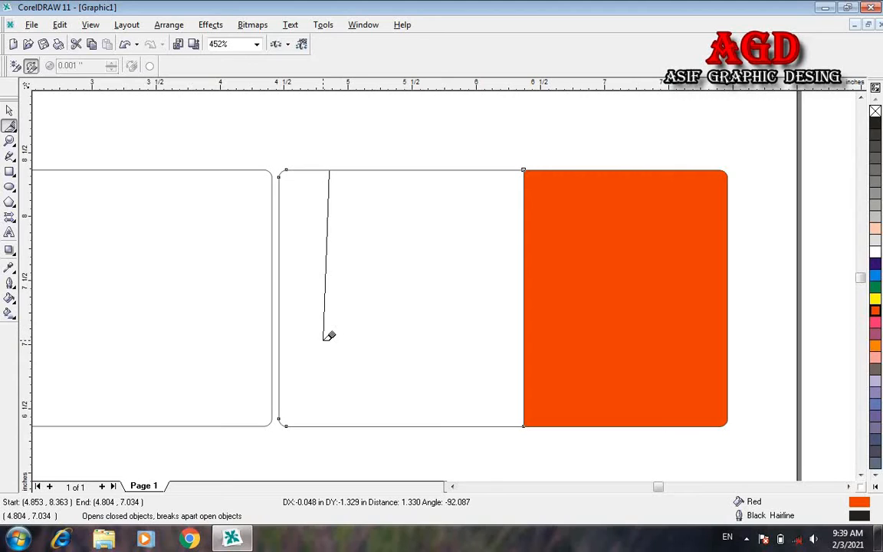
pyautogui.click(332, 426)
pyautogui.hotkey('ctrl', 'z')
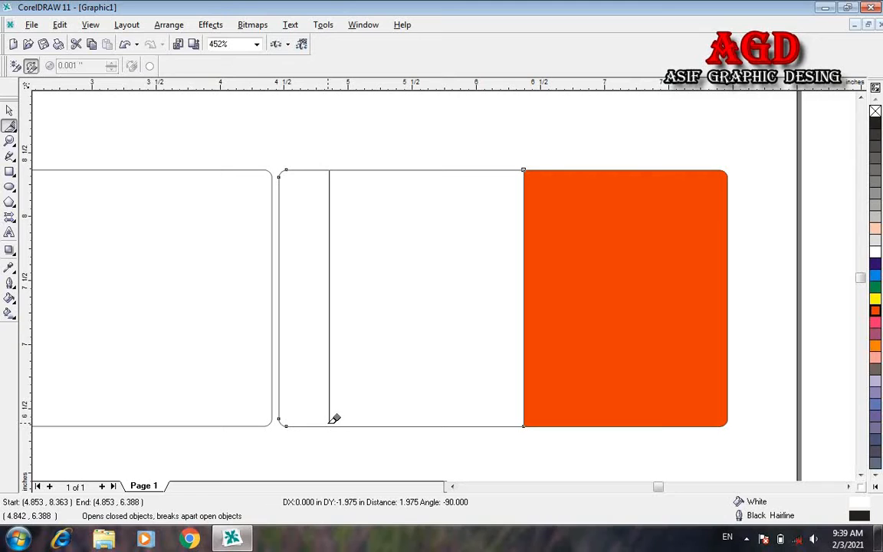
pyautogui.click(330, 417)
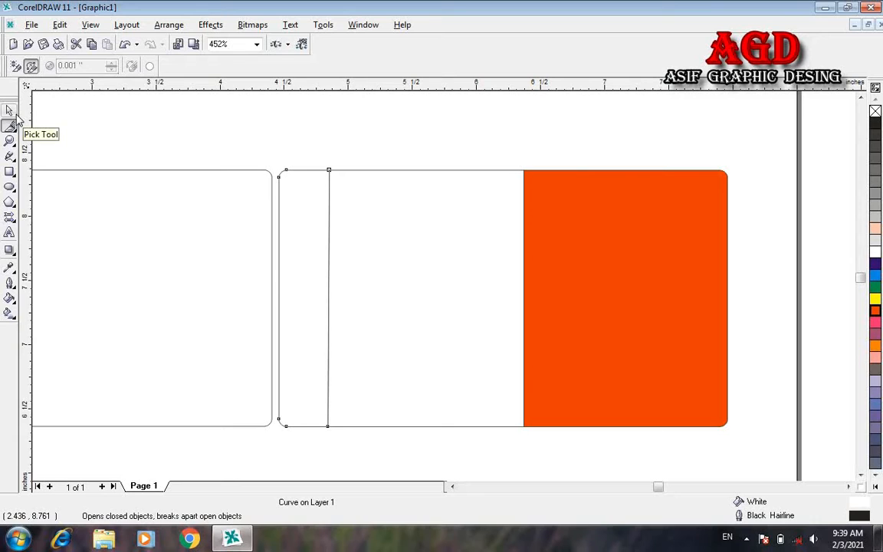
# Step: Fill the narrow left strip orange-red
pyautogui.click(11, 111)
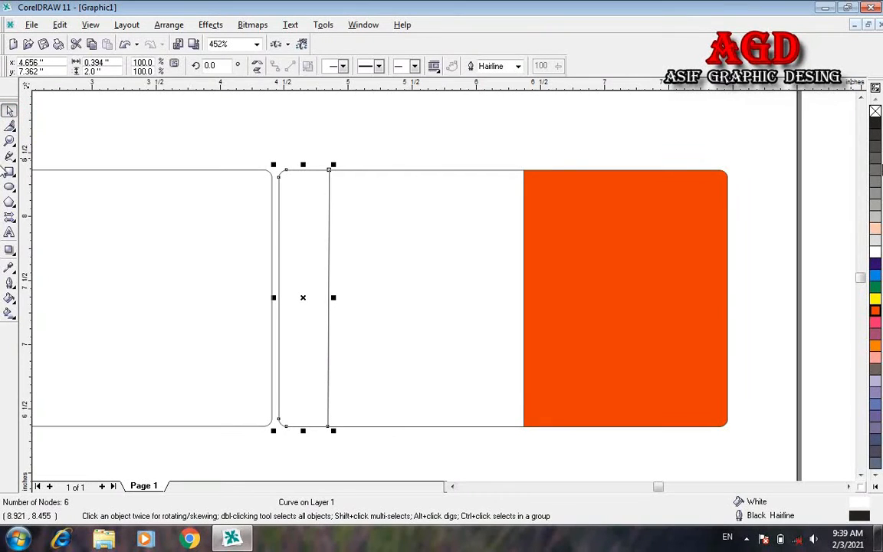
pyautogui.click(875, 311)
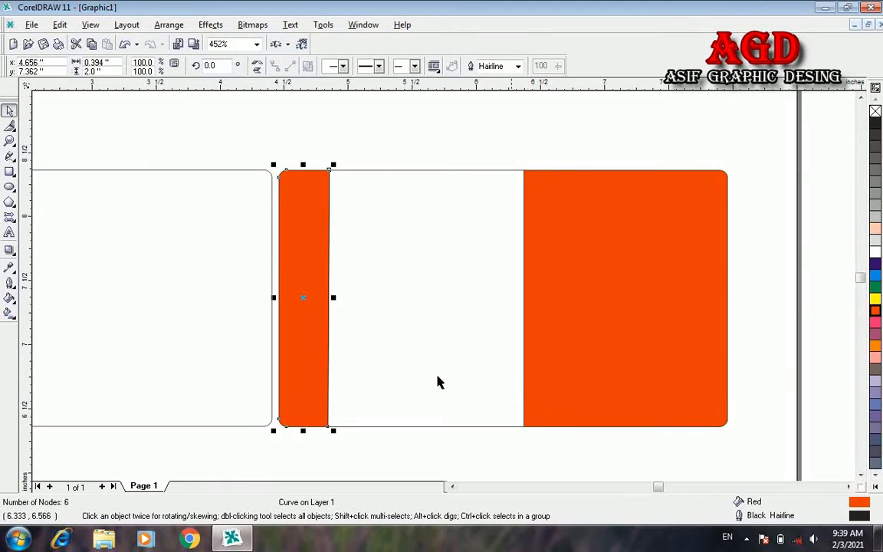
pyautogui.click(112, 315)
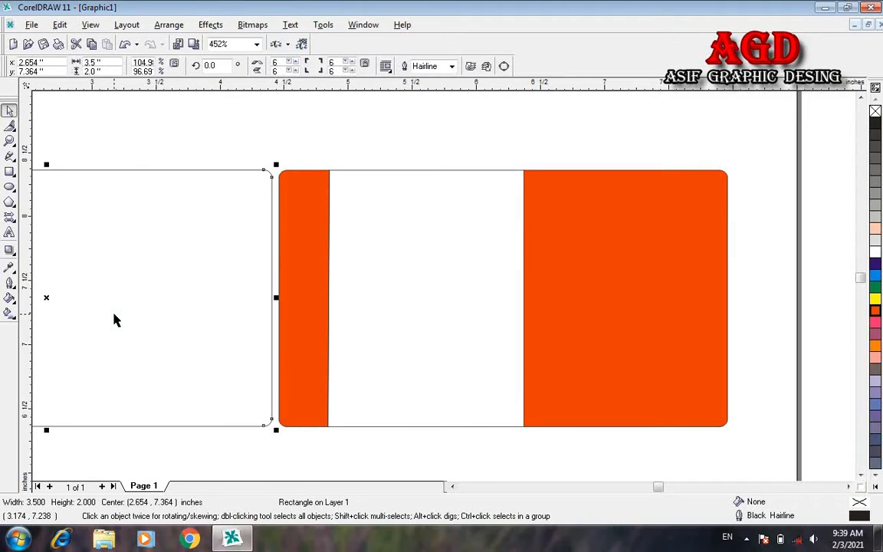
# Step: Knife-cut the left white card with two vertical lines, one near each end
pyautogui.click(453, 487)
pyautogui.click(453, 488)
pyautogui.click(453, 487)
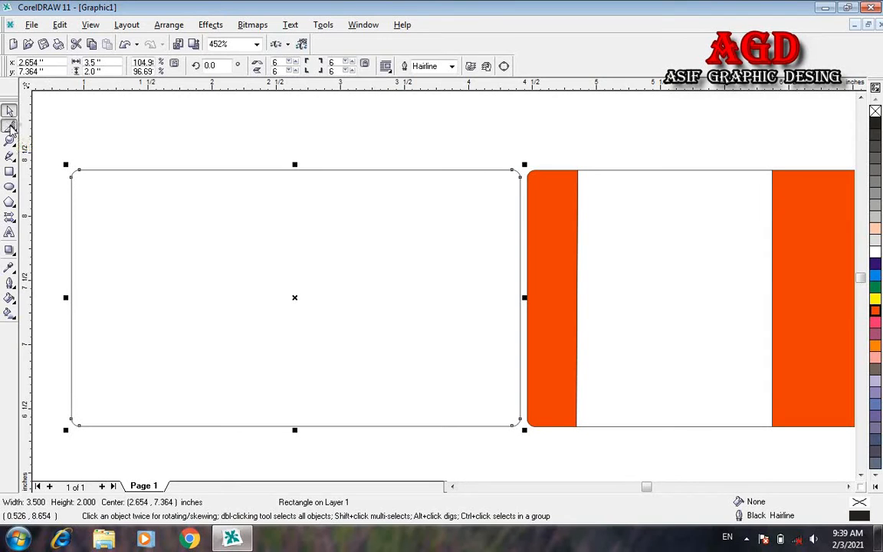
pyautogui.click(10, 128)
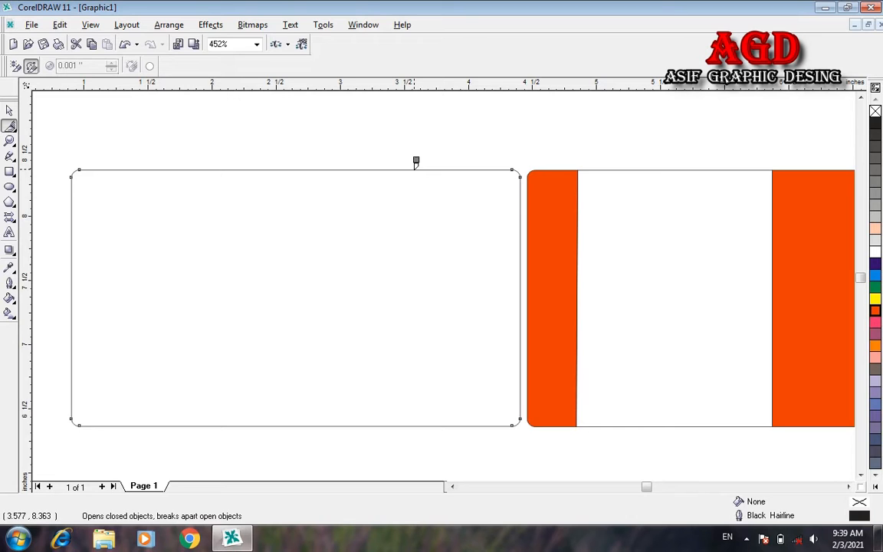
pyautogui.moveTo(414, 170)
pyautogui.mouseDown()
pyautogui.moveTo(436, 284)
pyautogui.moveTo(414, 296)
pyautogui.moveTo(415, 421)
pyautogui.mouseUp()
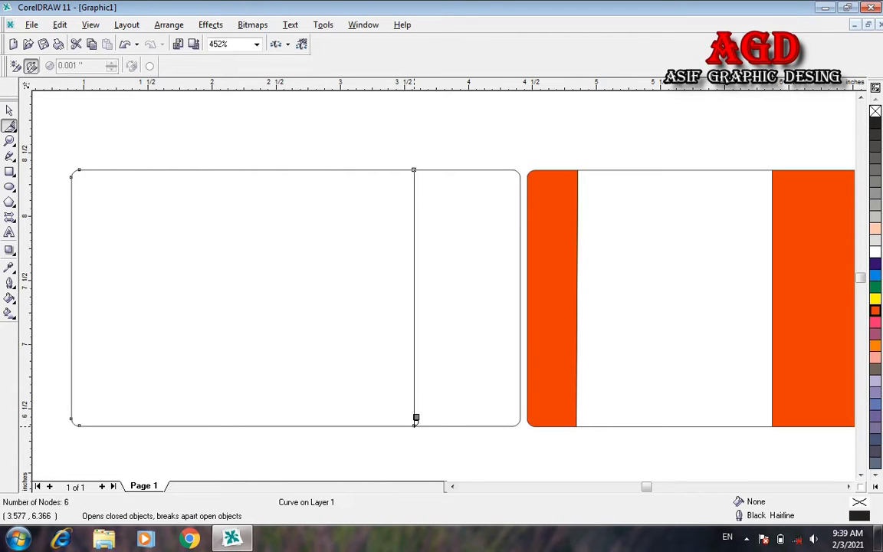
pyautogui.click(414, 423)
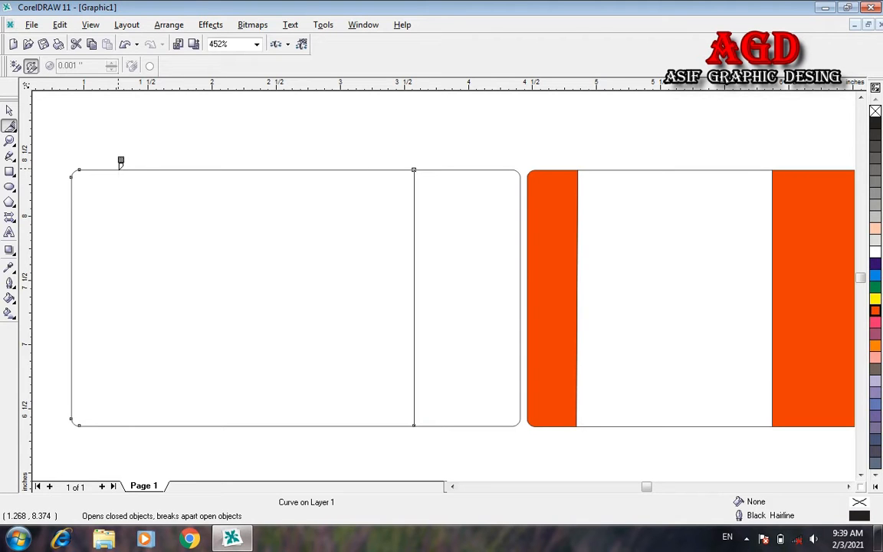
pyautogui.moveTo(119, 169)
pyautogui.mouseDown()
pyautogui.moveTo(104, 290)
pyautogui.moveTo(138, 372)
pyautogui.moveTo(124, 384)
pyautogui.moveTo(116, 423)
pyautogui.mouseUp()
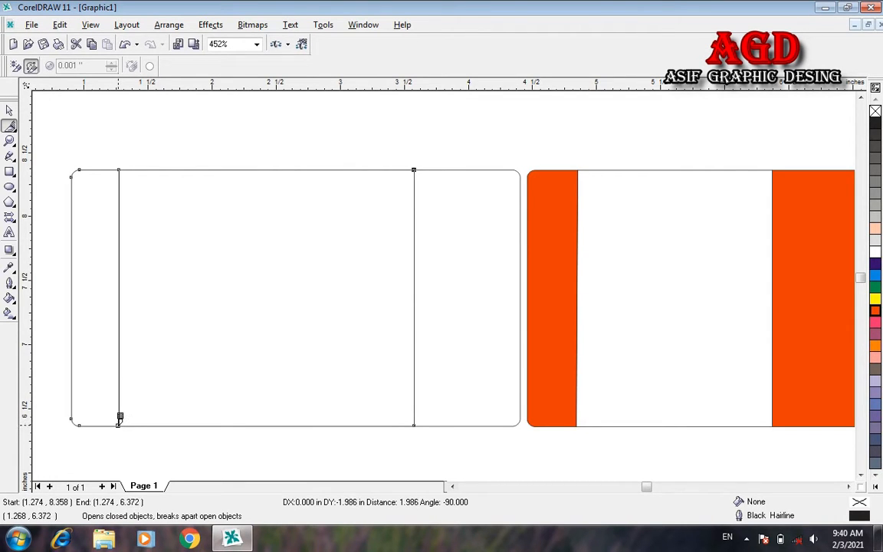
pyautogui.click(119, 423)
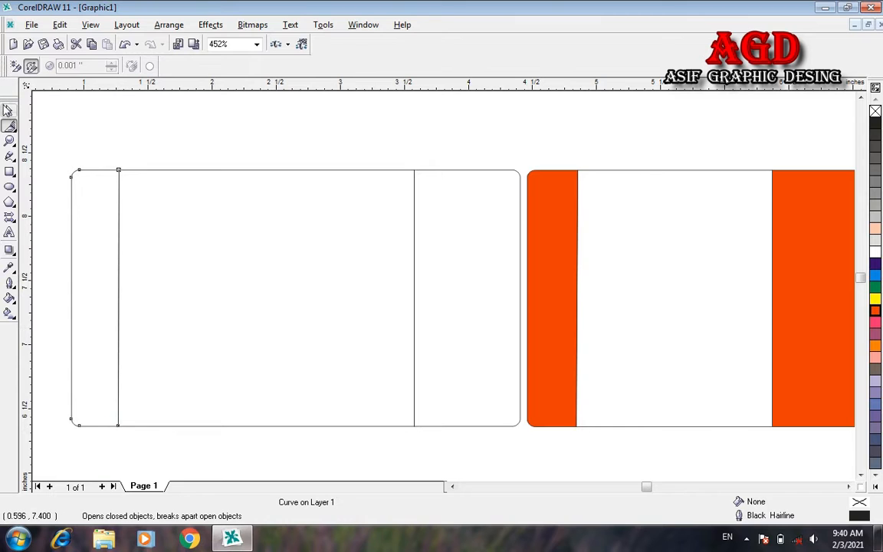
# Step: Fill the left card's narrow left strip and right section with Red
pyautogui.click(8, 111)
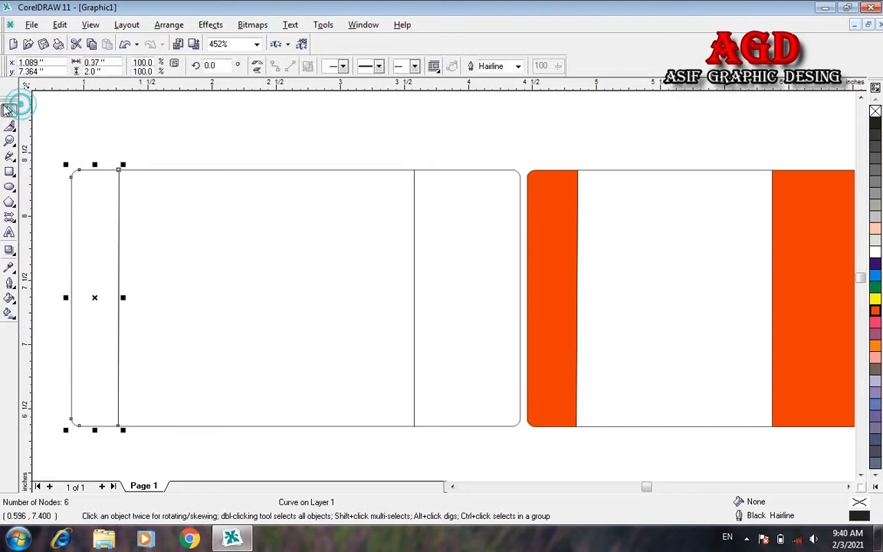
pyautogui.click(874, 314)
pyautogui.click(502, 271)
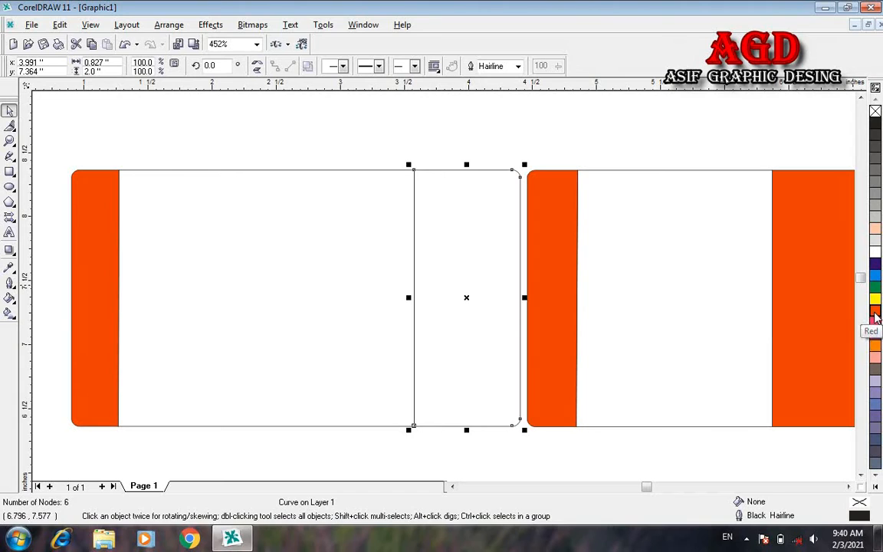
pyautogui.click(874, 314)
pyautogui.press('z')
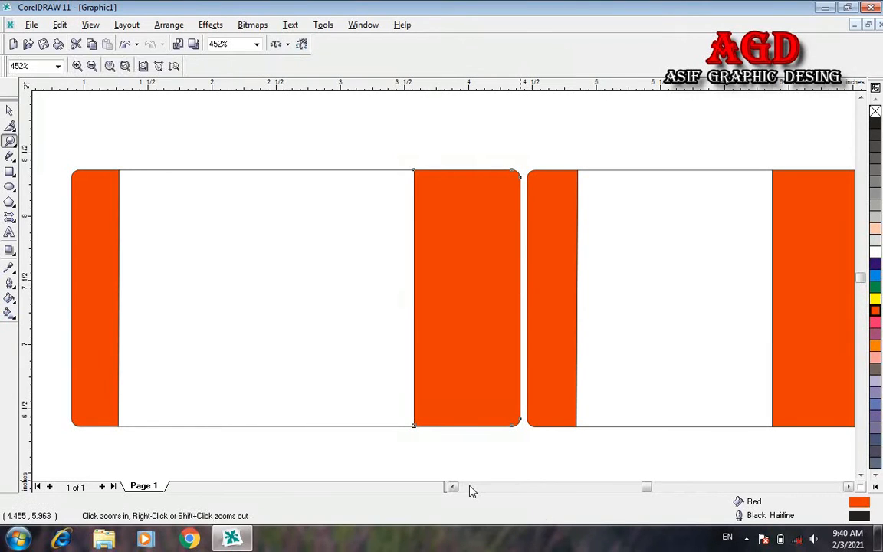
pyautogui.rightClick(497, 315)
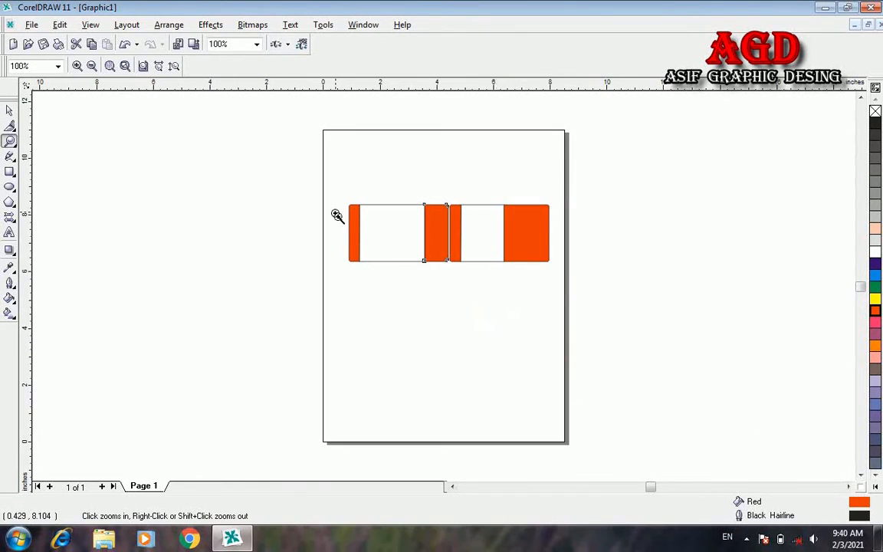
pyautogui.moveTo(341, 195); pyautogui.dragTo(558, 281)
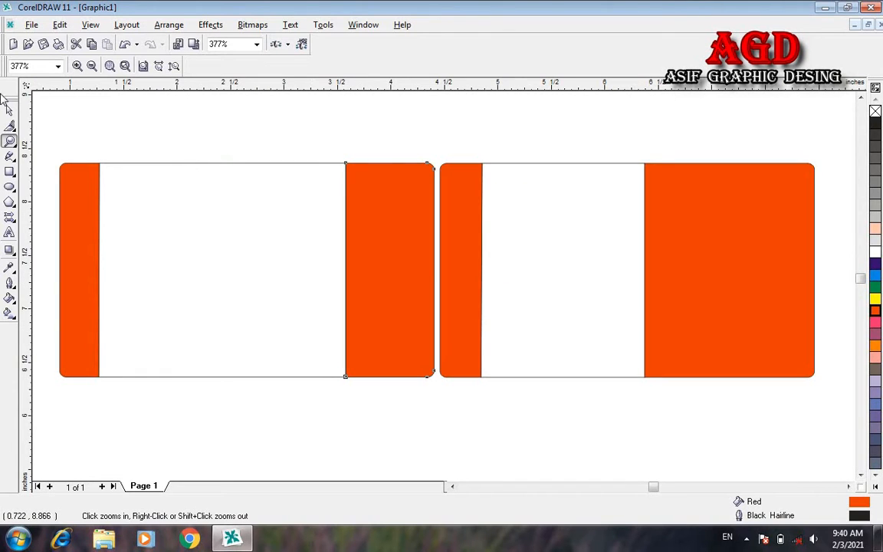
# Step: Draw a small red square on the right card and butt it against the orange block's left edge
pyautogui.click(9, 110)
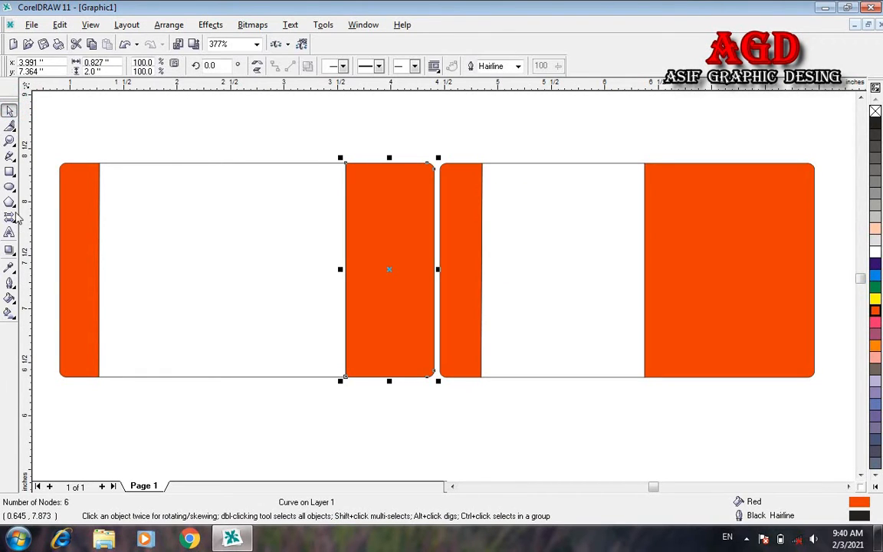
pyautogui.click(10, 172)
pyautogui.moveTo(602, 205); pyautogui.dragTo(631, 231)
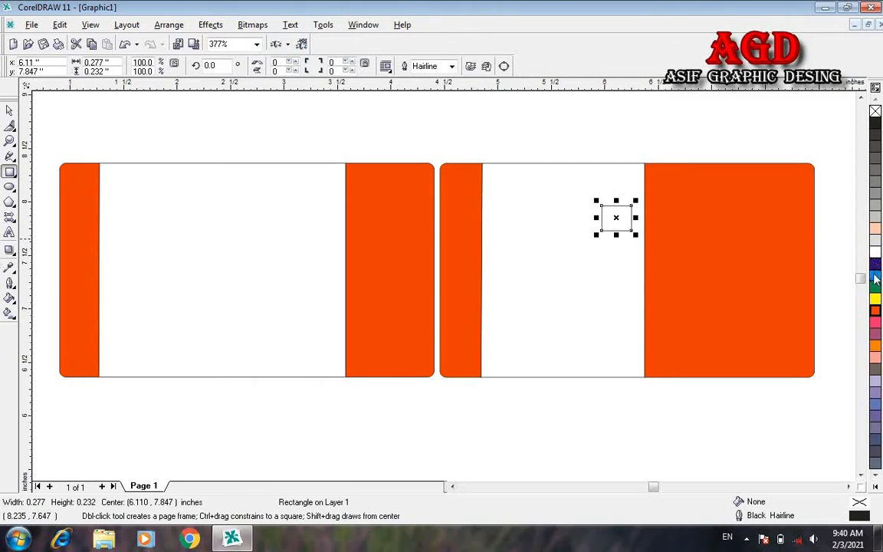
pyautogui.click(875, 310)
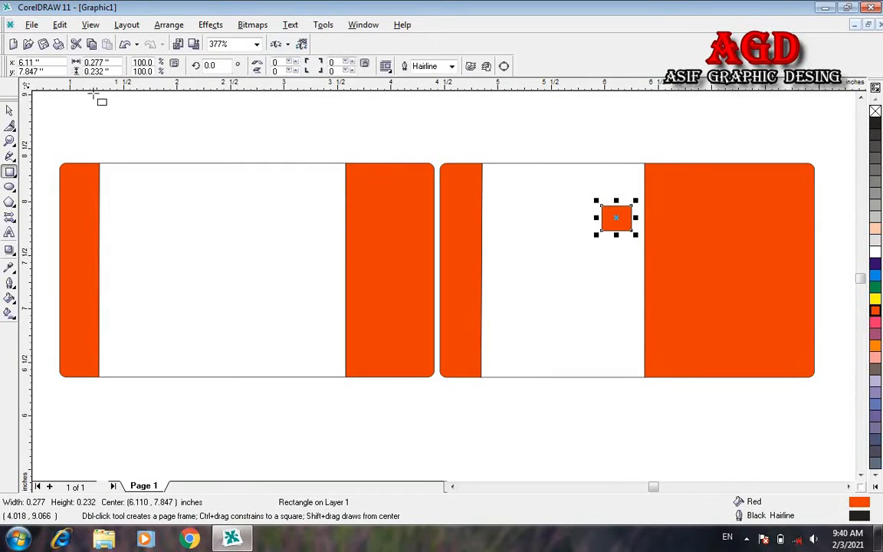
pyautogui.click(8, 111)
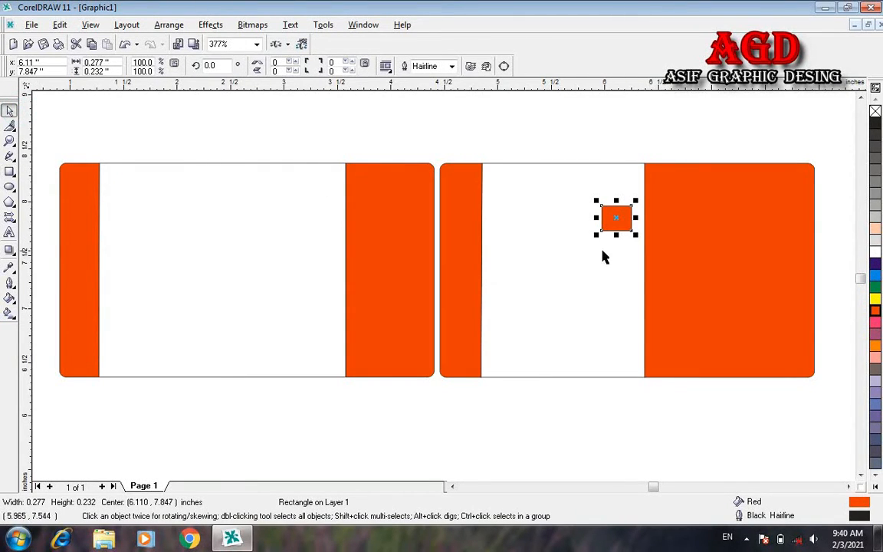
pyautogui.moveTo(620, 221); pyautogui.dragTo(632, 230)
pyautogui.click(749, 223)
pyautogui.click(749, 223)
pyautogui.click(748, 223)
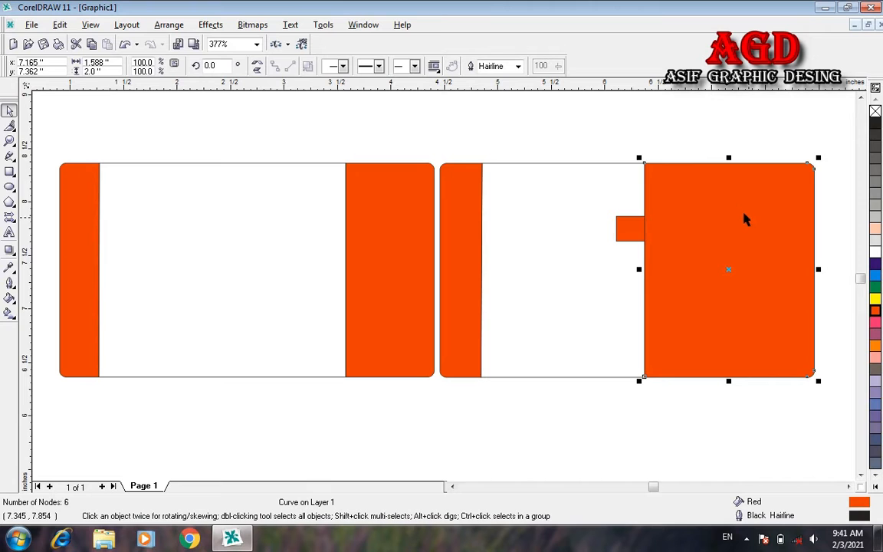
# Step: Add two copies of the small red tab, stacking three tabs down the orange block's left edge
pyautogui.click(789, 138)
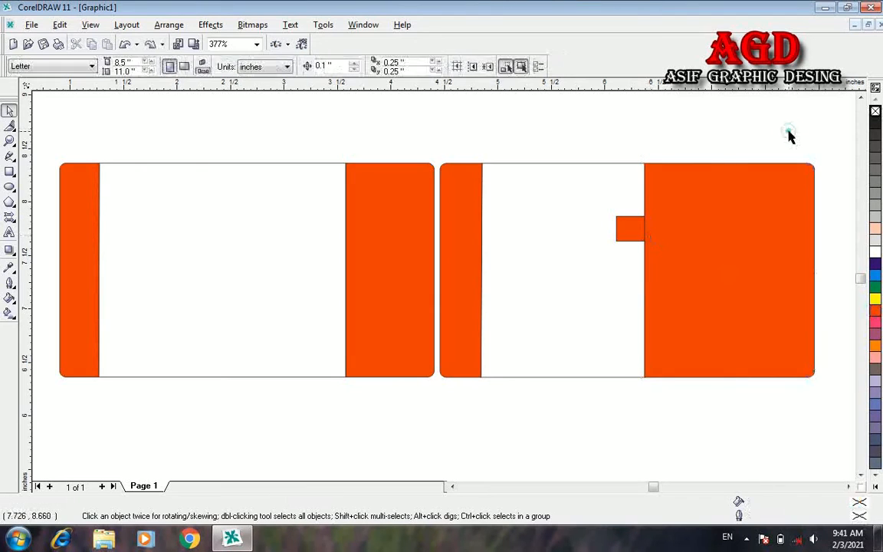
pyautogui.click(630, 231)
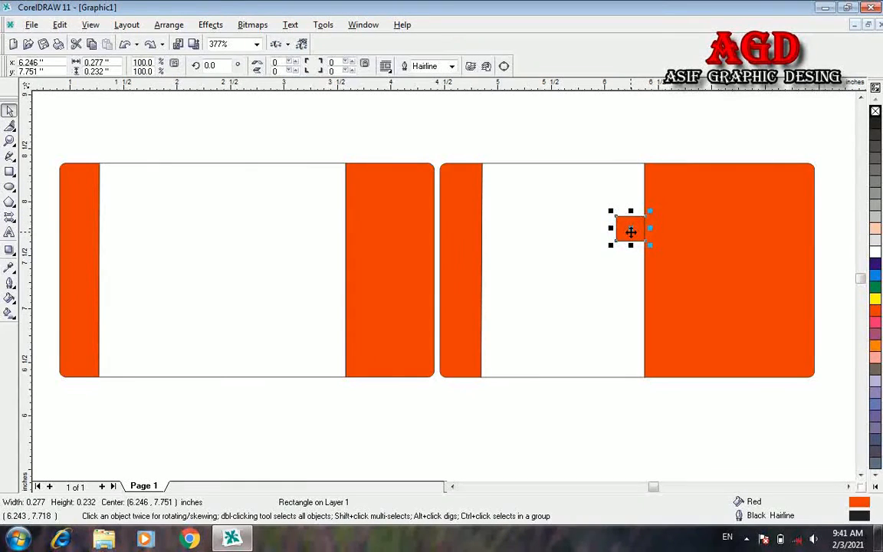
pyautogui.moveTo(630, 231); pyautogui.dragTo(633, 232)
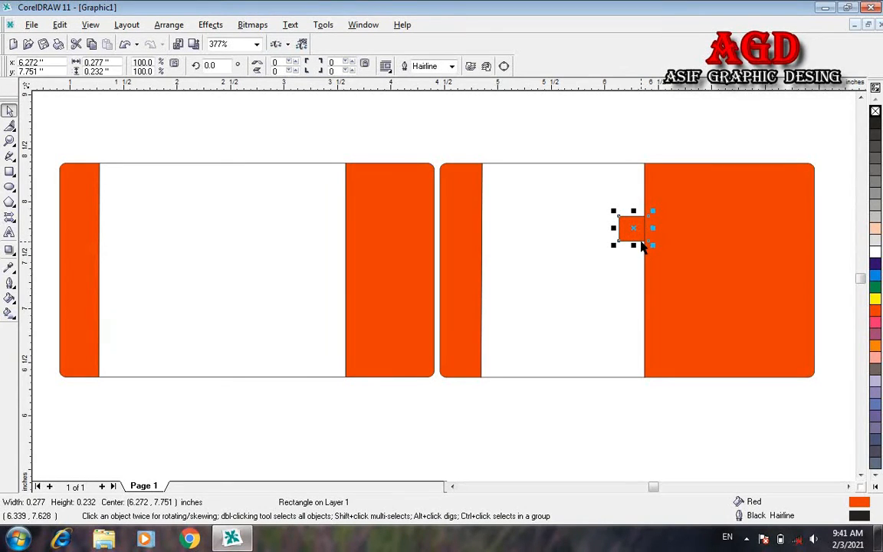
pyautogui.moveTo(663, 201); pyautogui.dragTo(636, 268)
pyautogui.click(640, 252)
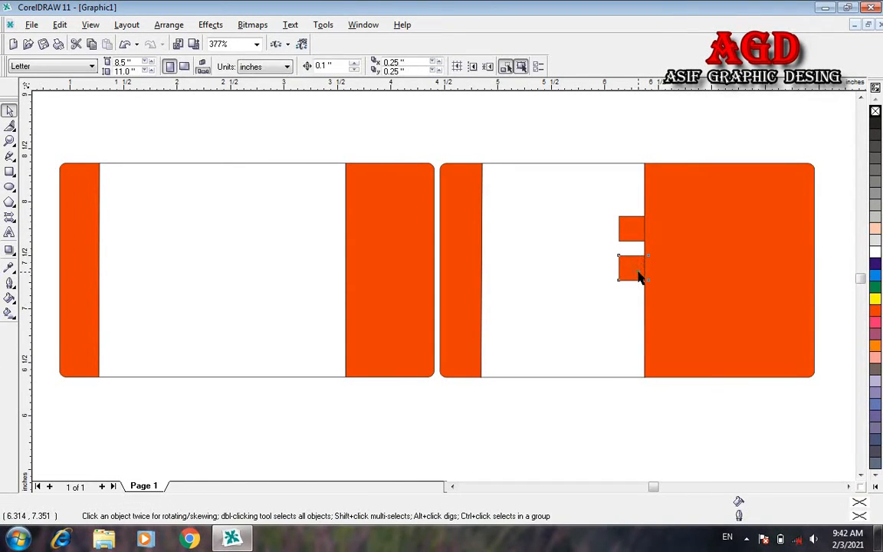
pyautogui.click(639, 274)
pyautogui.hotkey('ctrl', 'd')
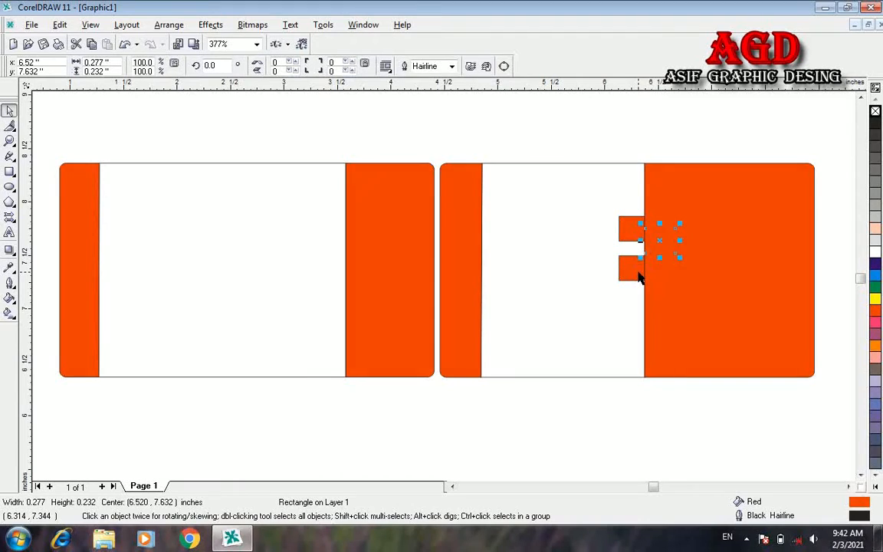
pyautogui.moveTo(660, 243); pyautogui.dragTo(631, 309)
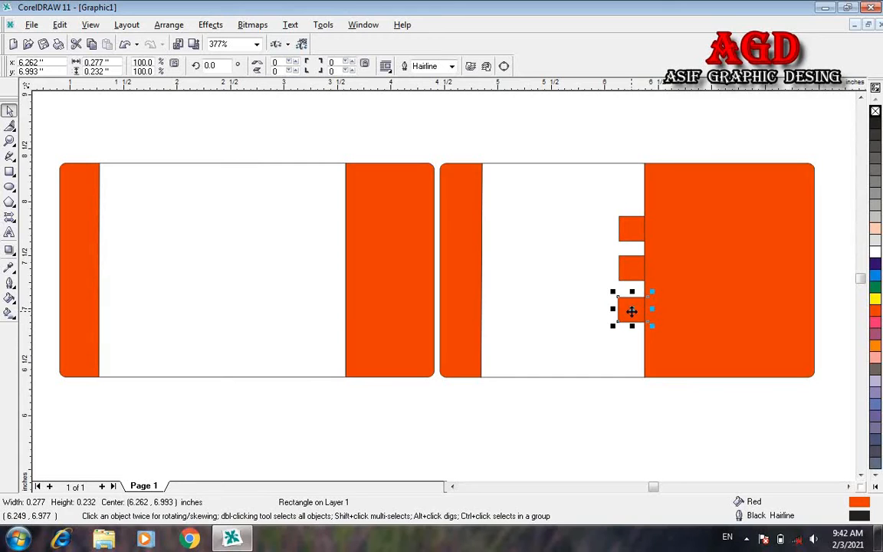
pyautogui.click(17, 256)
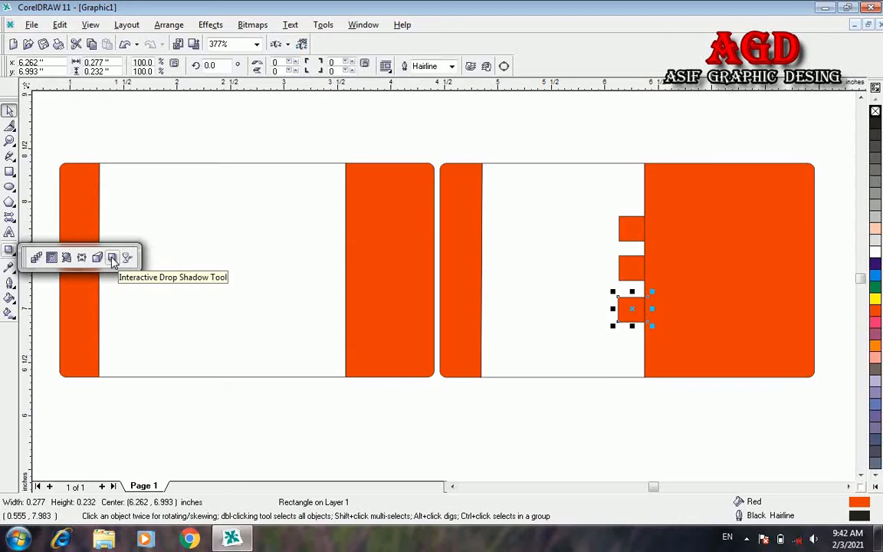
pyautogui.click(112, 260)
# Step: Add drop shadows to the top, middle and bottom orange tabs on the right card, redoing the middle one
pyautogui.click(635, 234)
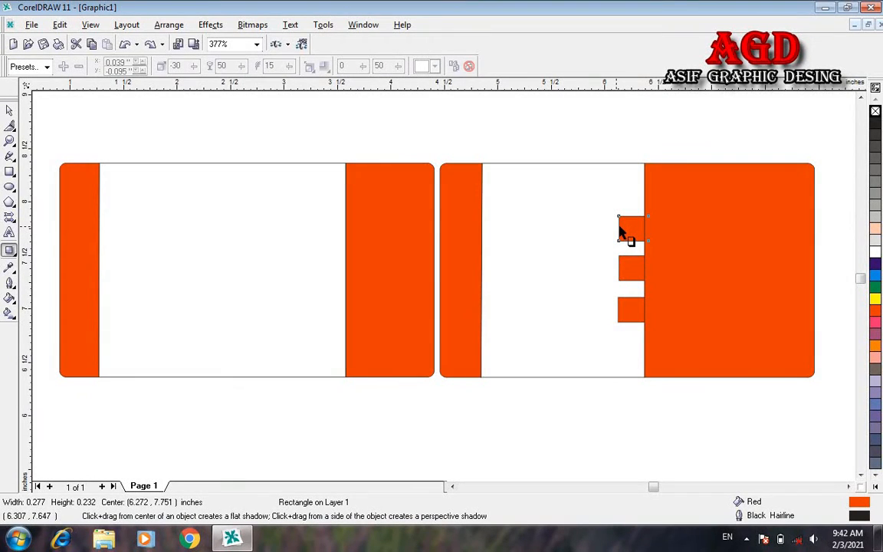
pyautogui.moveTo(621, 228); pyautogui.dragTo(645, 242)
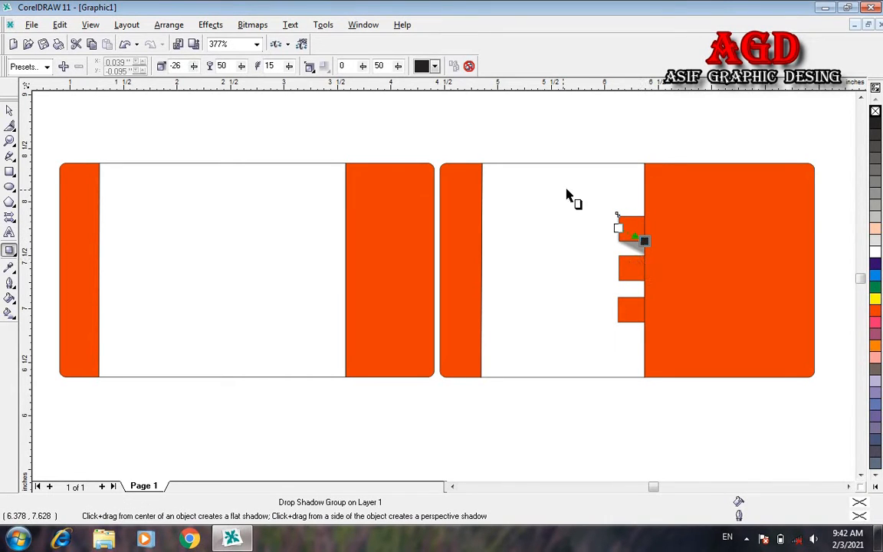
pyautogui.click(639, 274)
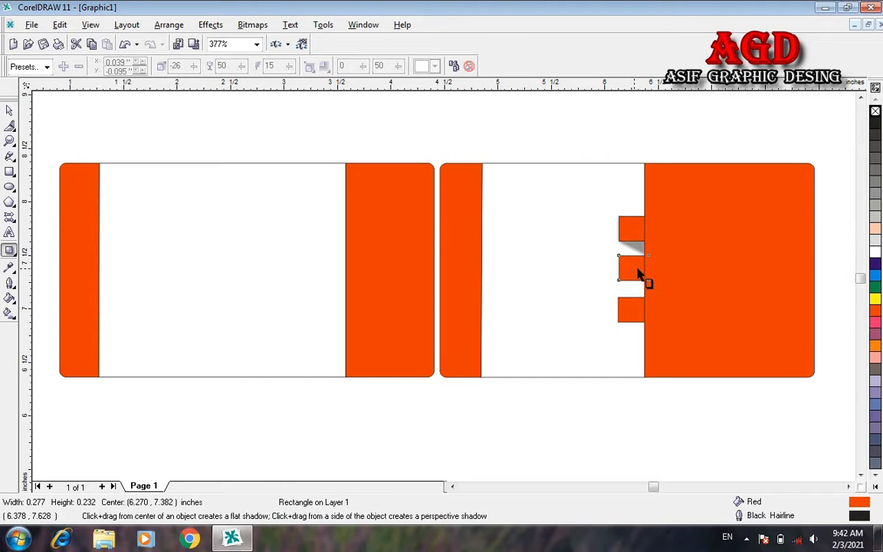
pyautogui.moveTo(640, 278); pyautogui.dragTo(646, 297)
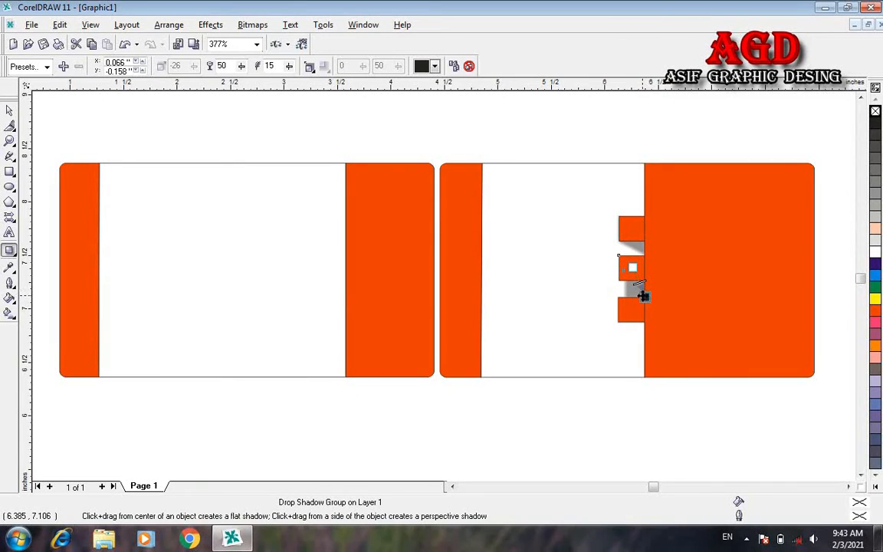
pyautogui.moveTo(642, 295); pyautogui.dragTo(638, 290)
pyautogui.hotkey('ctrl', 'z')
pyautogui.hotkey('ctrl', 'z')
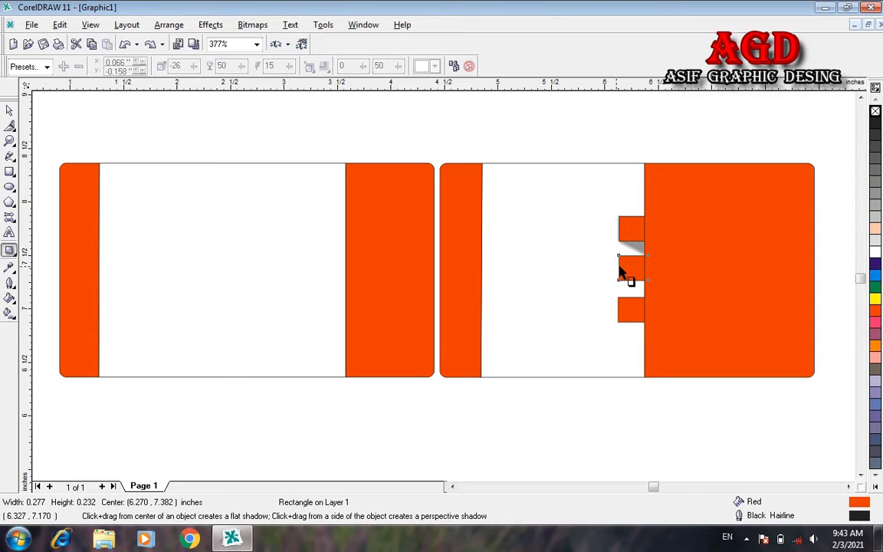
pyautogui.moveTo(618, 267); pyautogui.dragTo(645, 284)
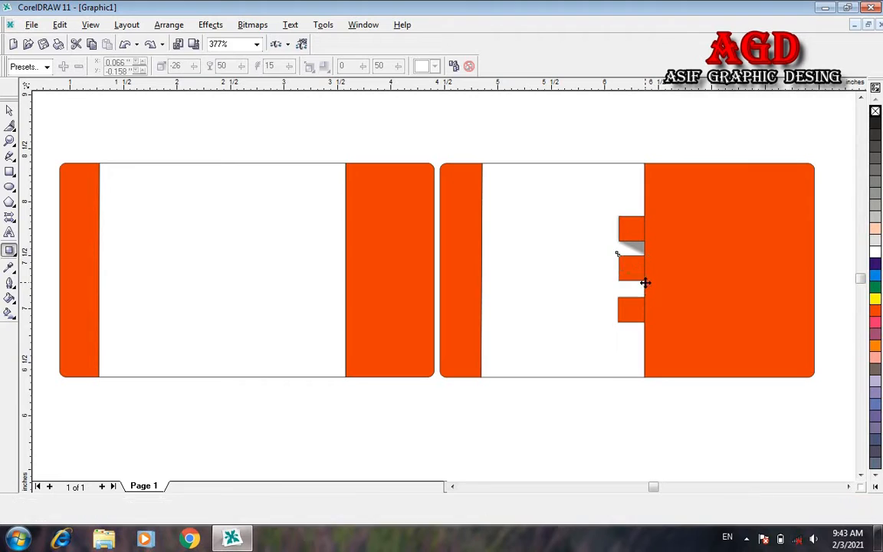
pyautogui.click(621, 316)
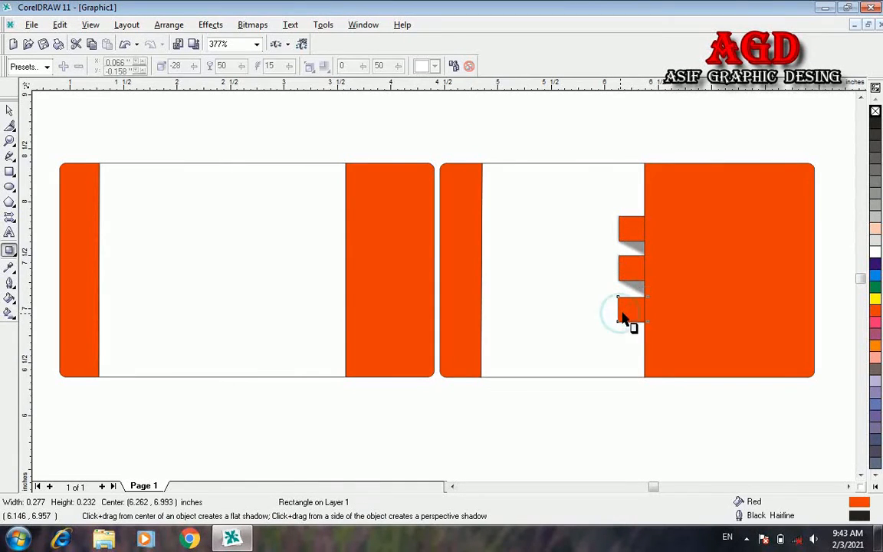
pyautogui.moveTo(621, 315); pyautogui.dragTo(645, 325)
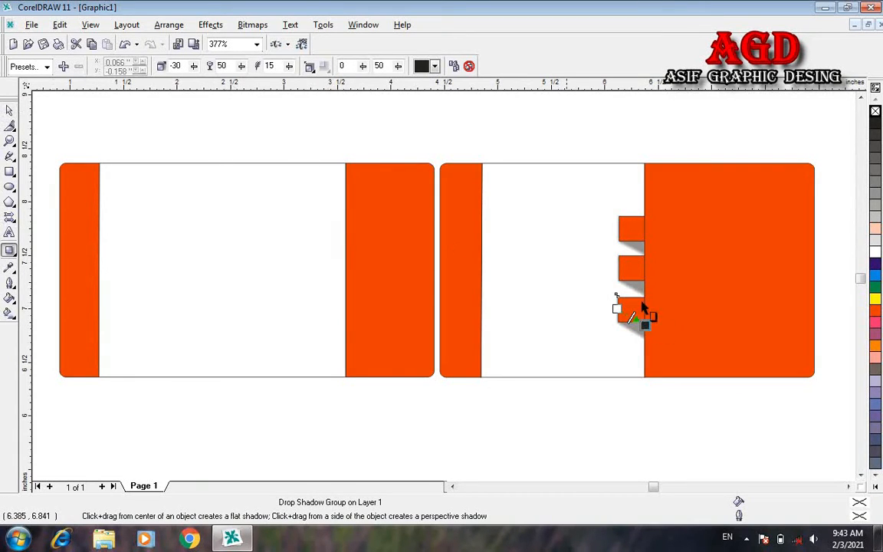
# Step: Turn the bottom and middle tabs' shadows orange and adjust the middle shadow's direction
pyautogui.click(433, 66)
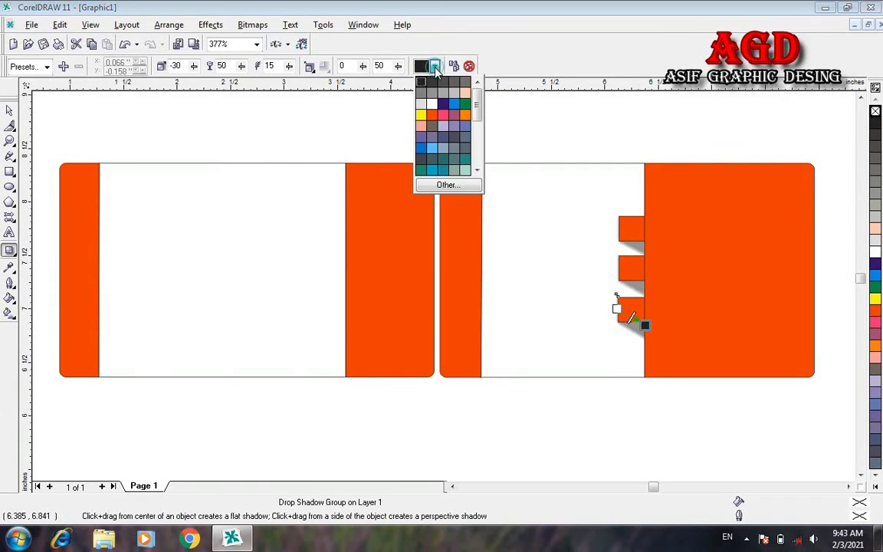
pyautogui.click(433, 116)
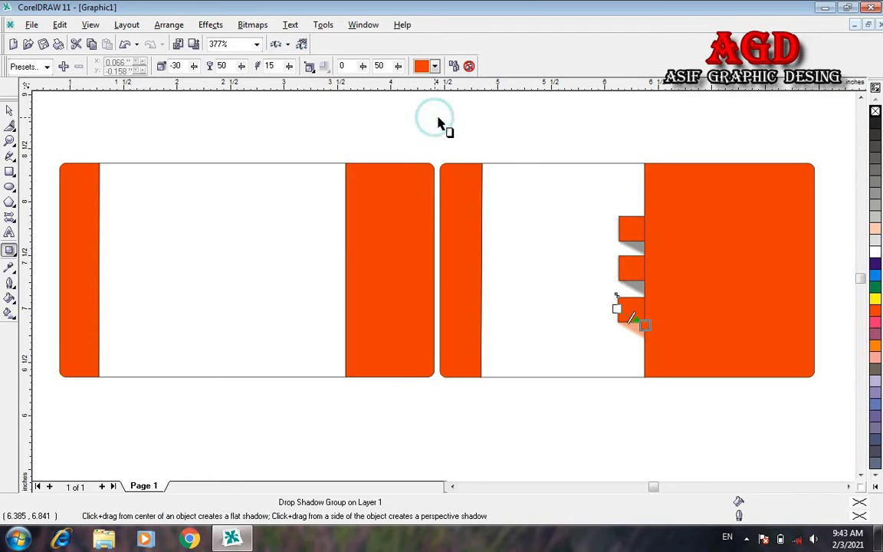
pyautogui.click(635, 272)
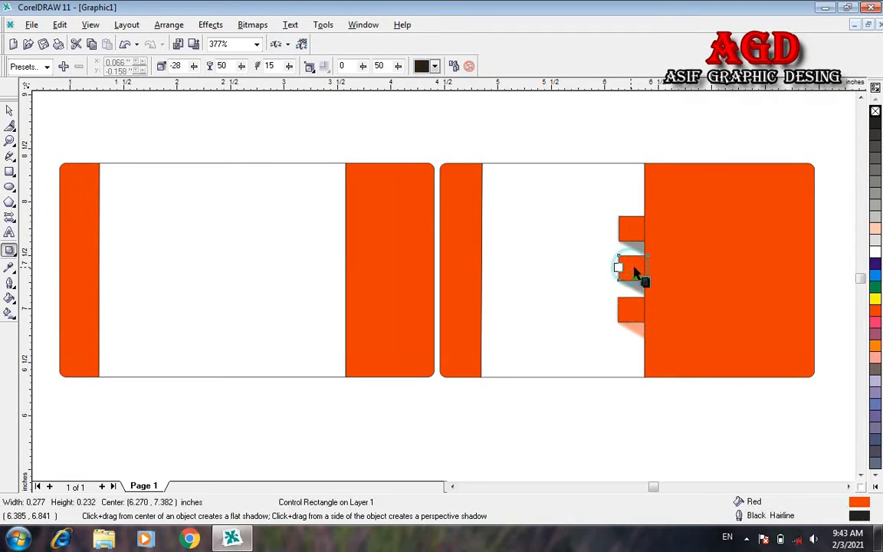
pyautogui.click(434, 66)
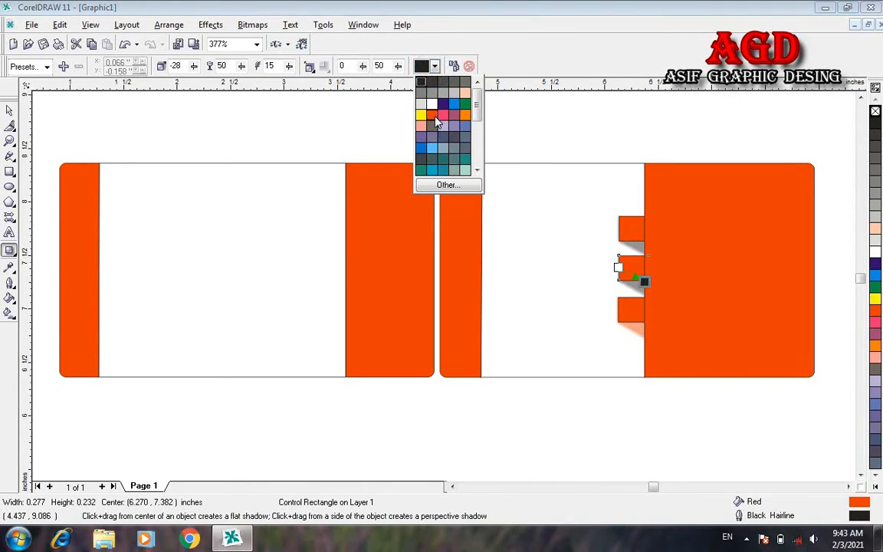
pyautogui.click(432, 115)
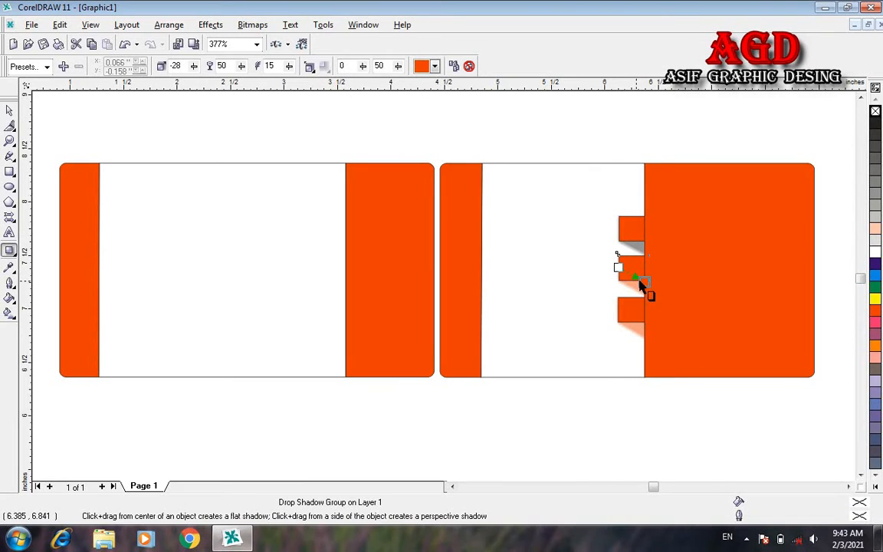
pyautogui.moveTo(643, 283)
pyautogui.mouseDown()
pyautogui.moveTo(631, 278)
pyautogui.moveTo(645, 286)
pyautogui.mouseUp()
# Step: Raise the bottom shadow's opacity to 100, then make the top tab's shadow orange and reshape it
pyautogui.click(642, 286)
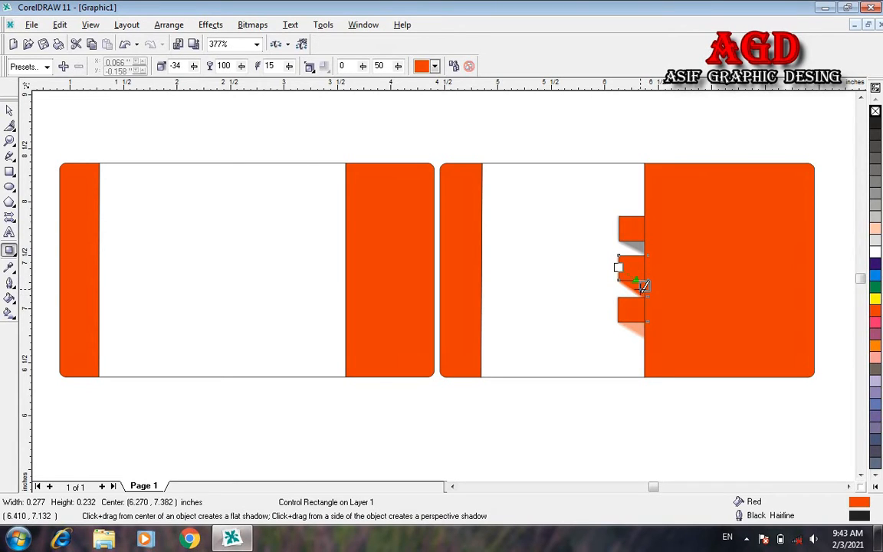
pyautogui.click(634, 311)
pyautogui.moveTo(627, 311); pyautogui.dragTo(645, 325)
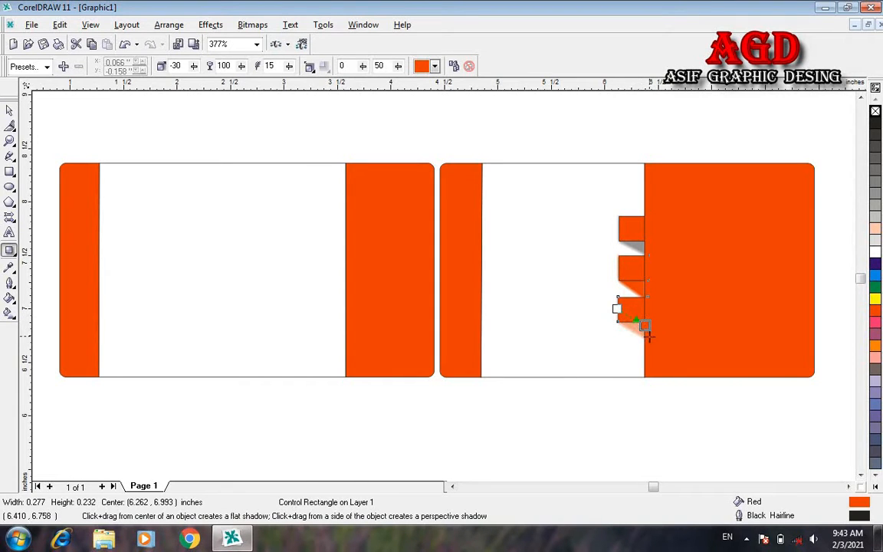
pyautogui.click(628, 229)
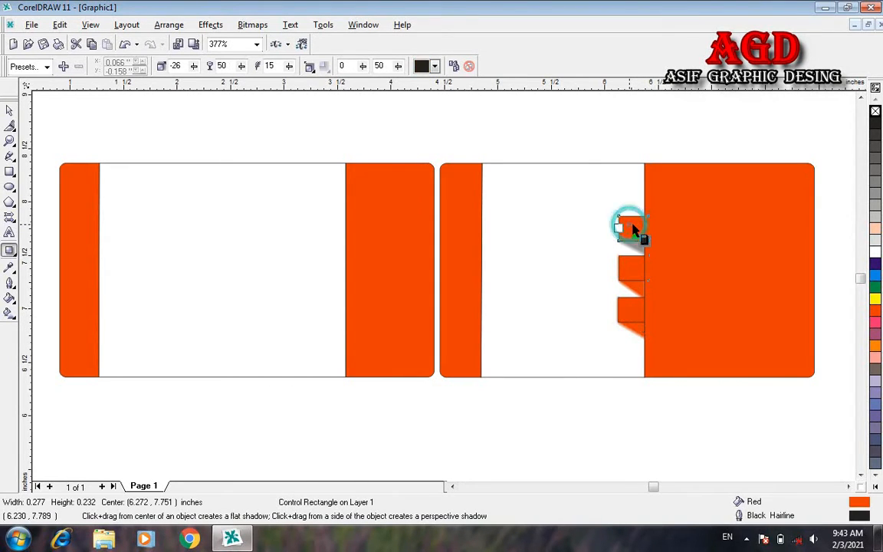
pyautogui.click(435, 66)
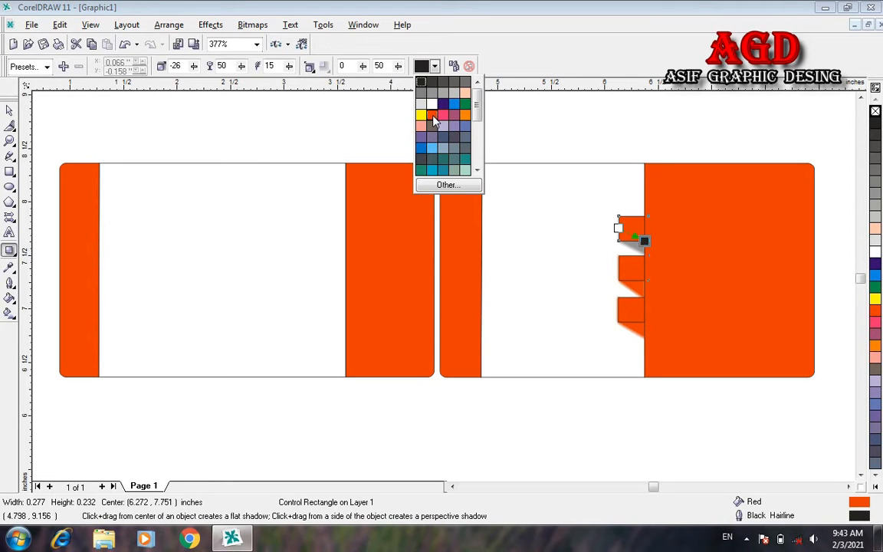
pyautogui.click(432, 116)
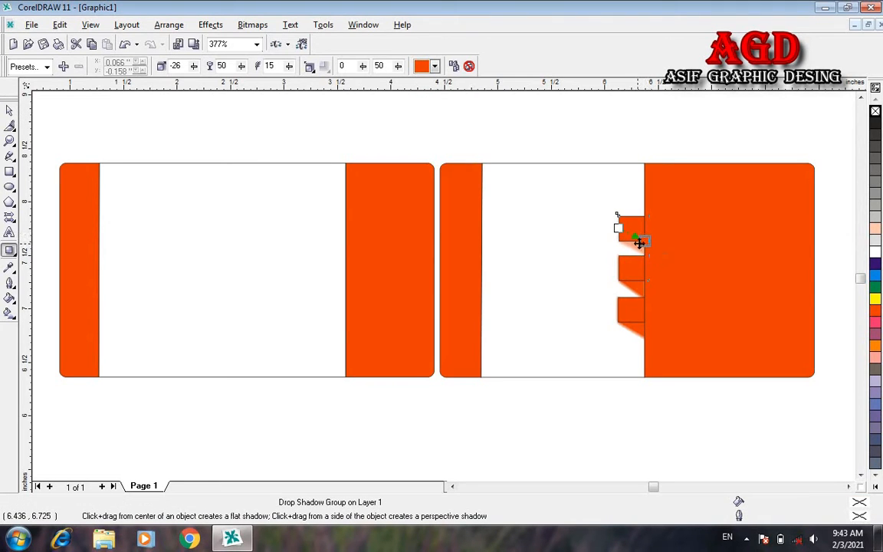
pyautogui.moveTo(643, 243)
pyautogui.mouseDown()
pyautogui.moveTo(649, 252)
pyautogui.moveTo(632, 237)
pyautogui.moveTo(646, 247)
pyautogui.mouseUp()
pyautogui.click(9, 111)
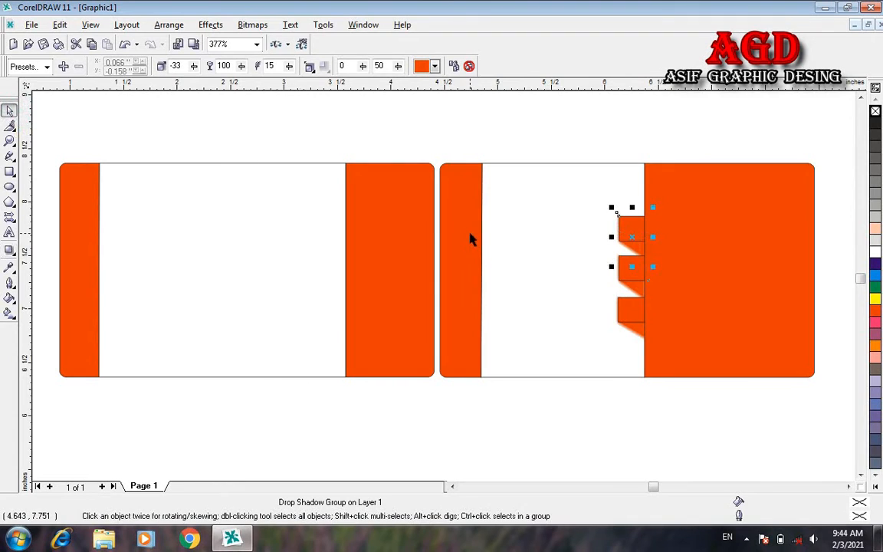
pyautogui.click(706, 198)
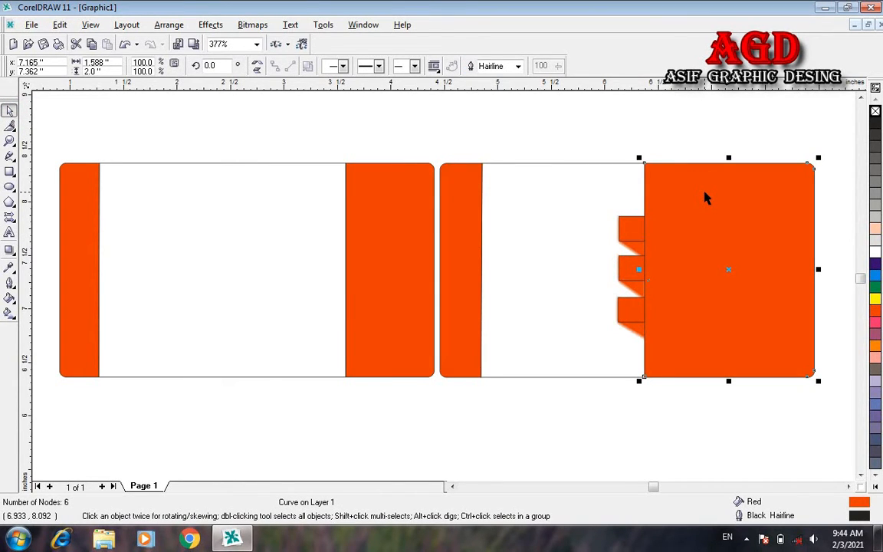
pyautogui.hotkey('ctrl', 'd')
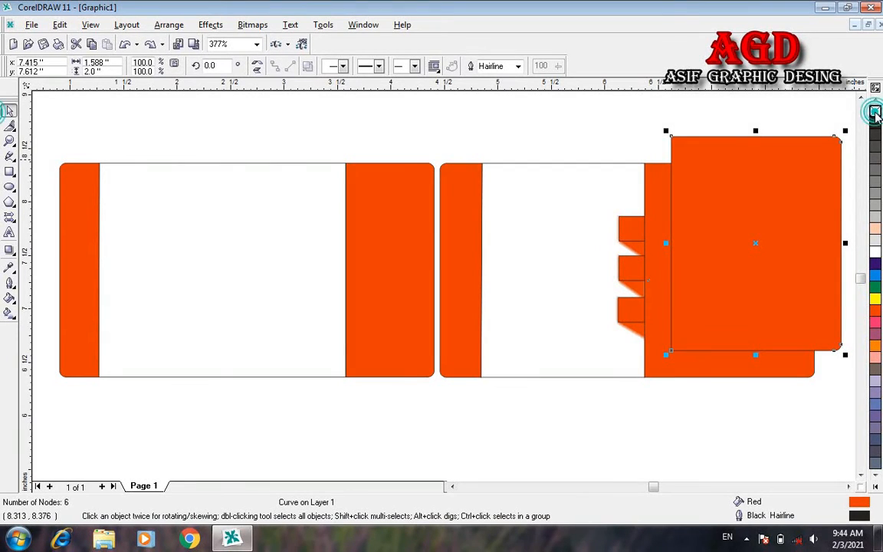
pyautogui.click(876, 113)
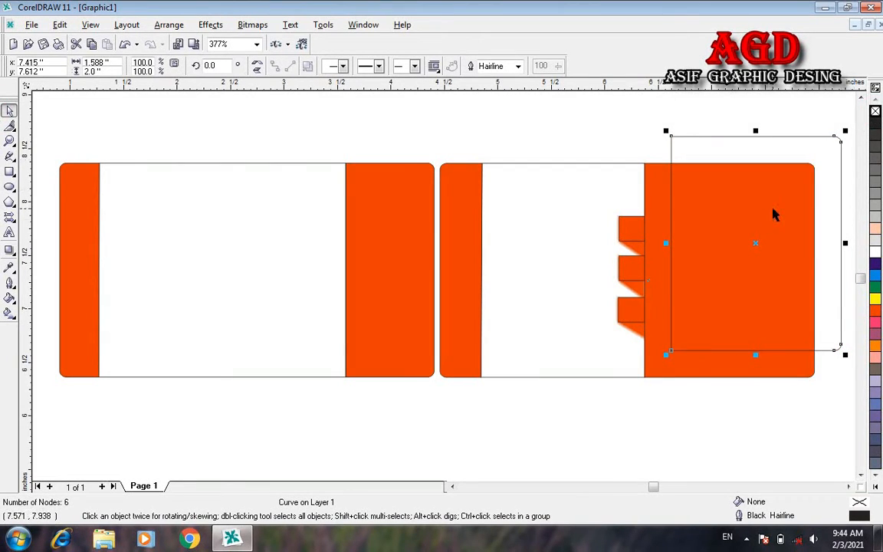
pyautogui.press('Escape')
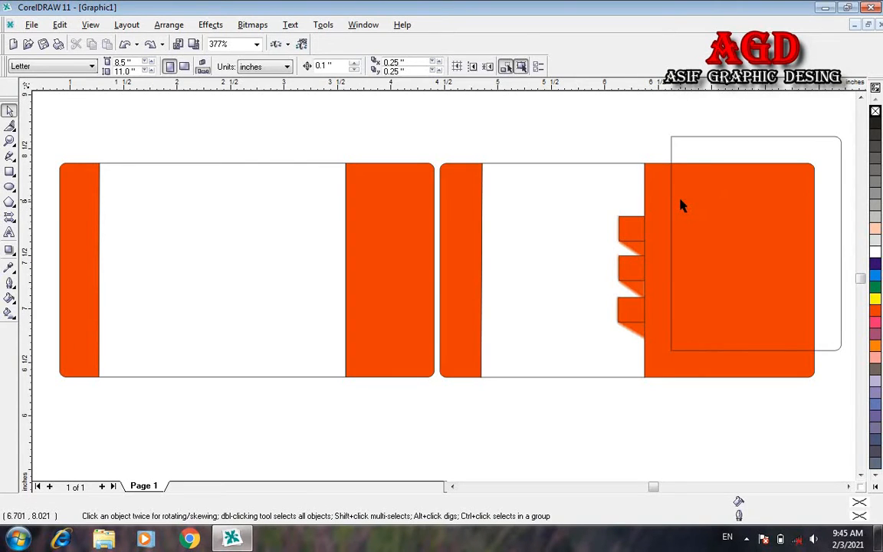
pyautogui.click(678, 202)
pyautogui.click(660, 220)
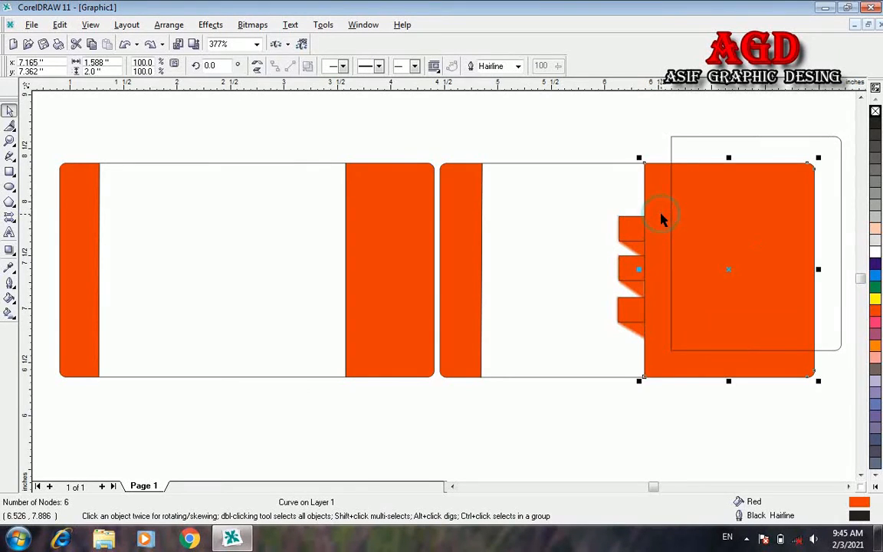
pyautogui.click(700, 145)
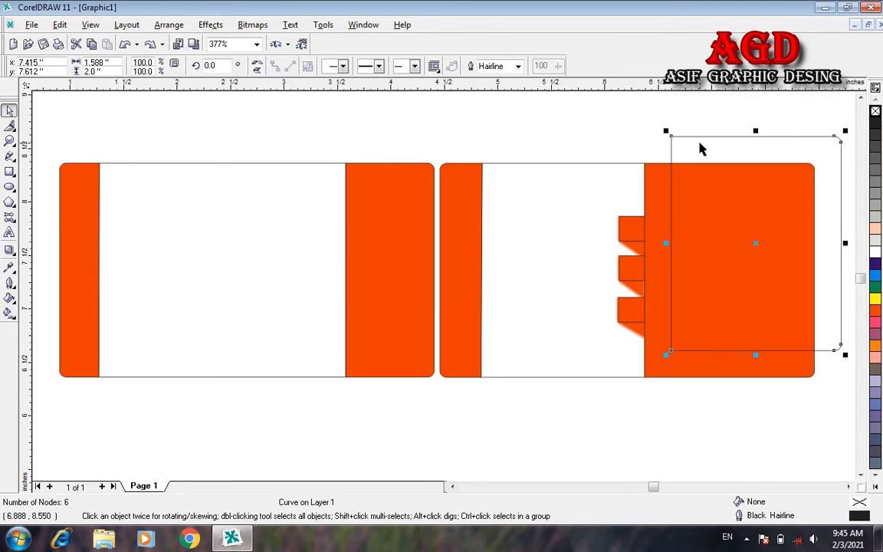
pyautogui.hotkey('shift', 'pagedown')
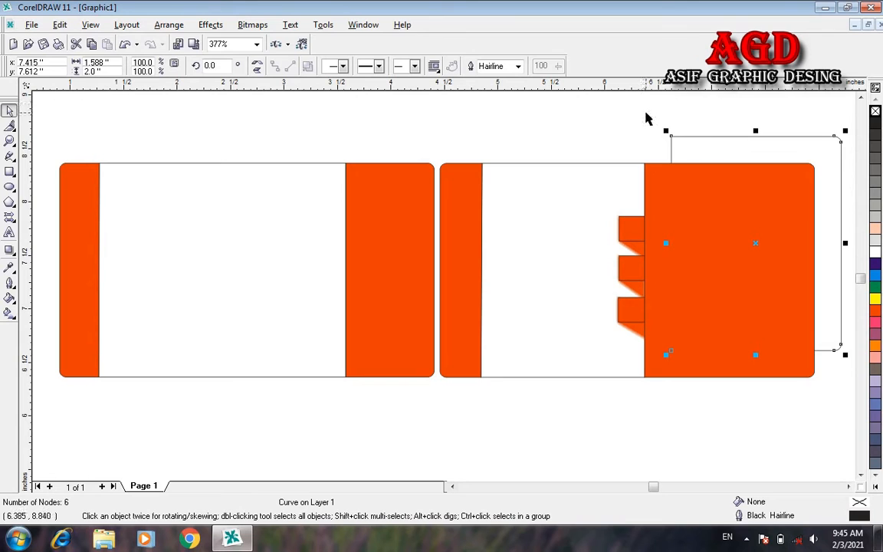
pyautogui.keyDown('shift'); pyautogui.click(686, 216); pyautogui.keyUp('shift')
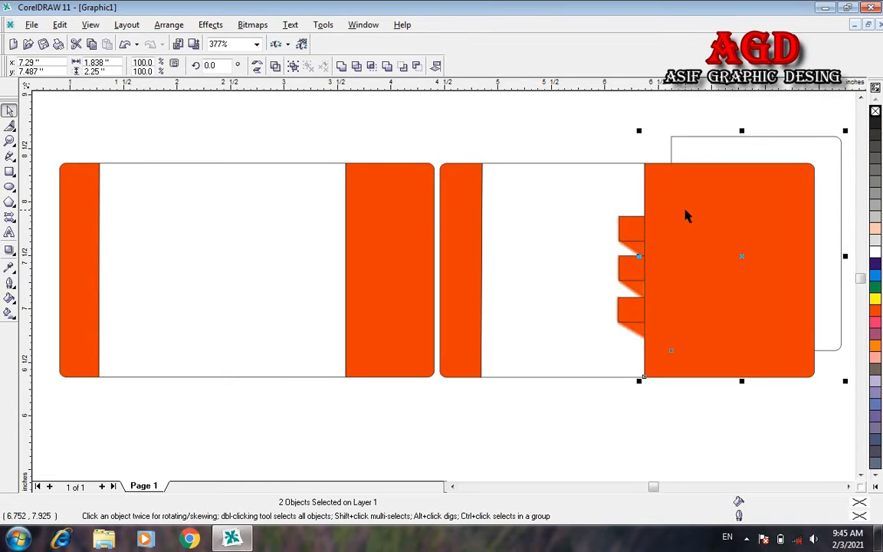
pyautogui.press('t')
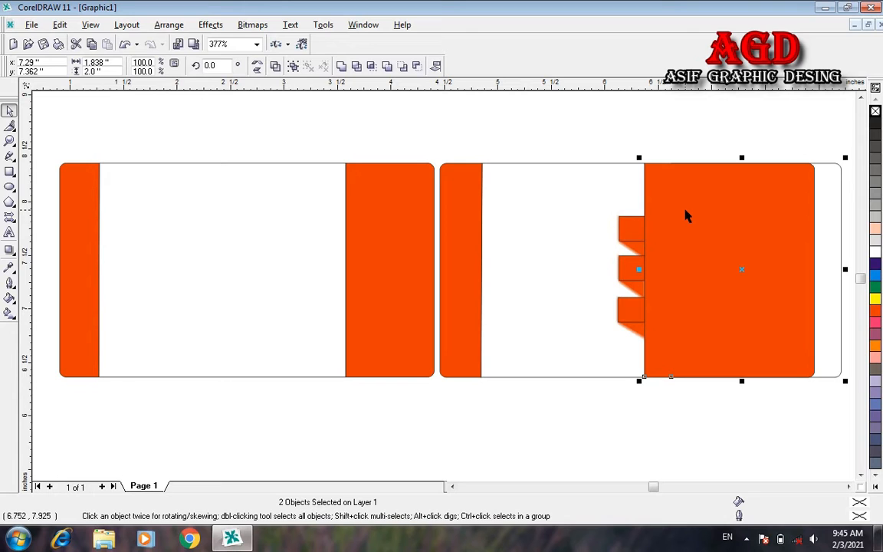
pyautogui.click(704, 100)
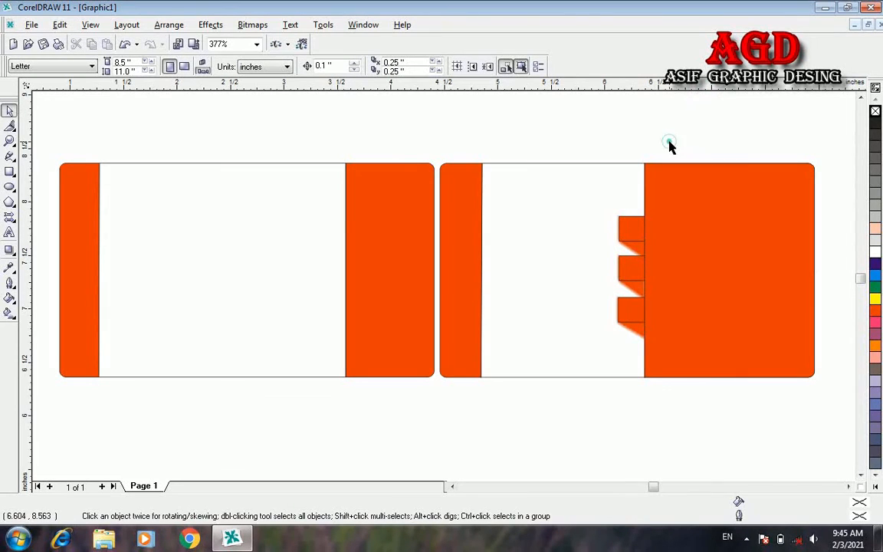
pyautogui.click(698, 216)
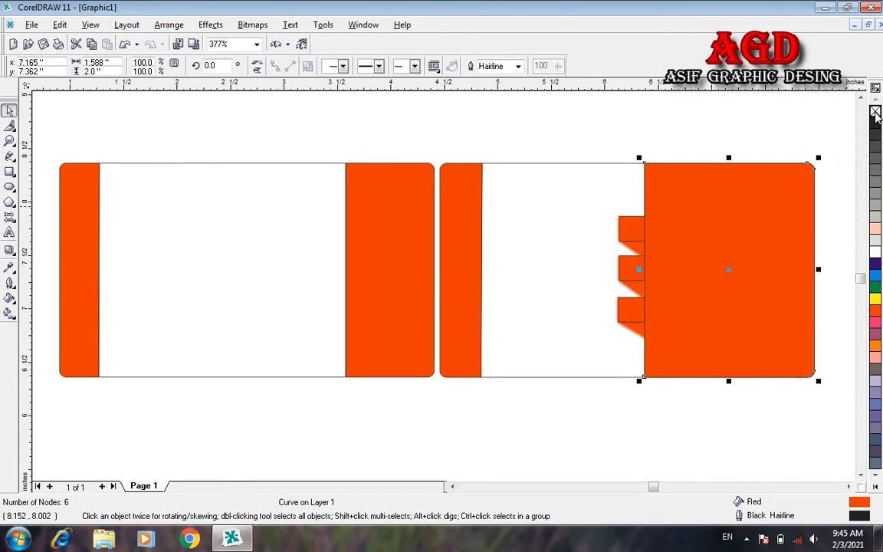
# Step: Remove the outlines from the orange panel and its top, middle and bottom tabs
pyautogui.rightClick(876, 112)
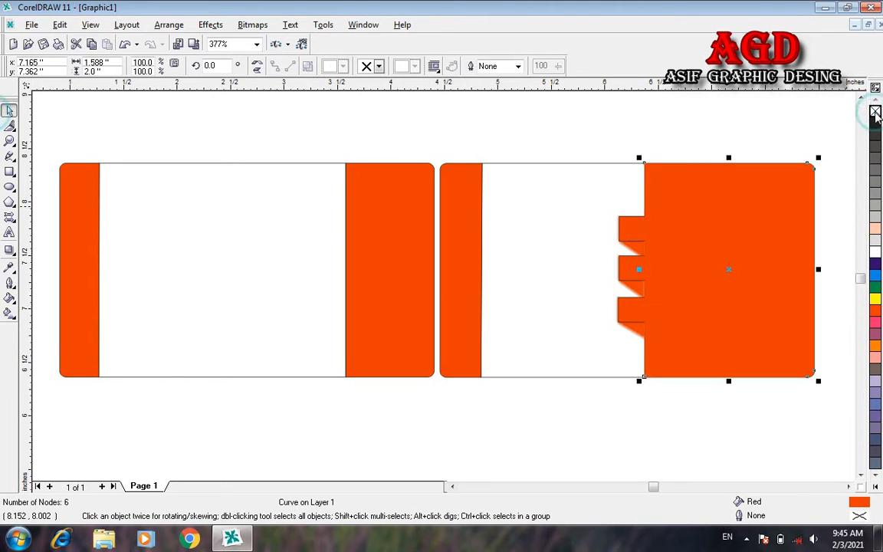
pyautogui.click(827, 144)
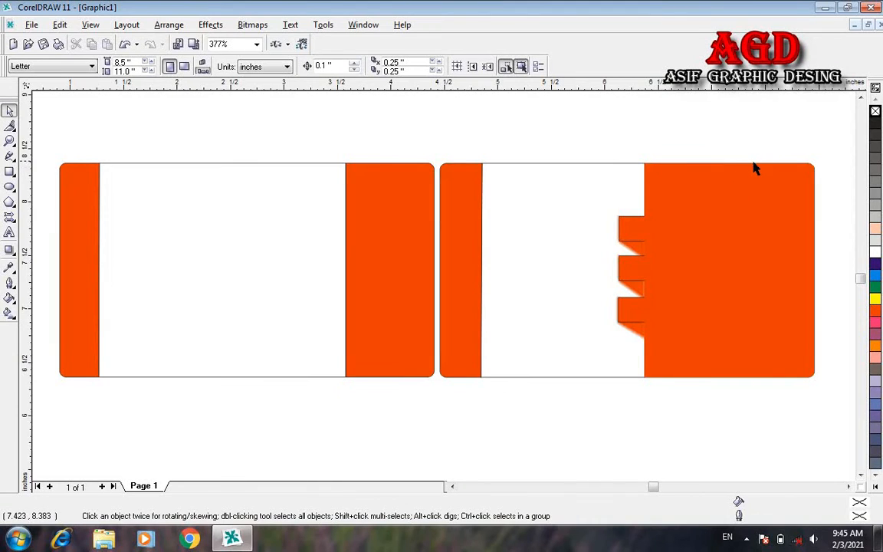
pyautogui.click(641, 237)
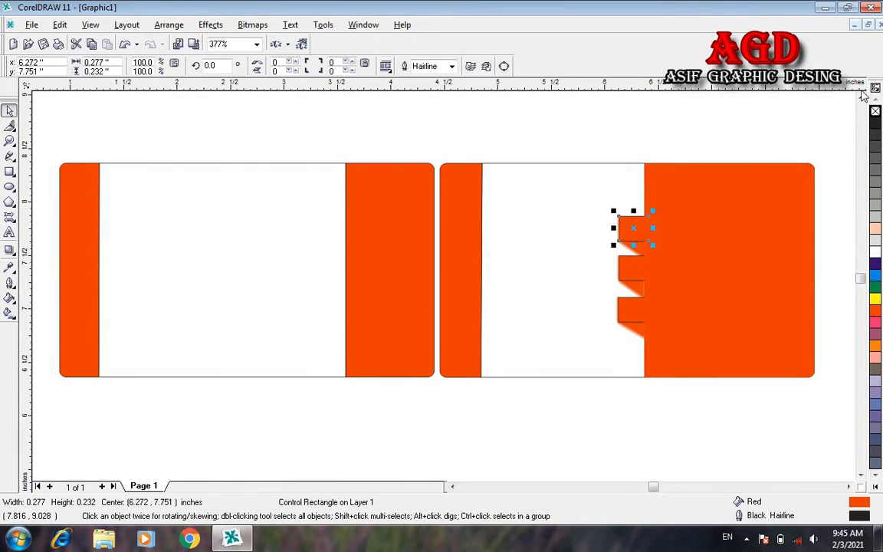
pyautogui.rightClick(875, 112)
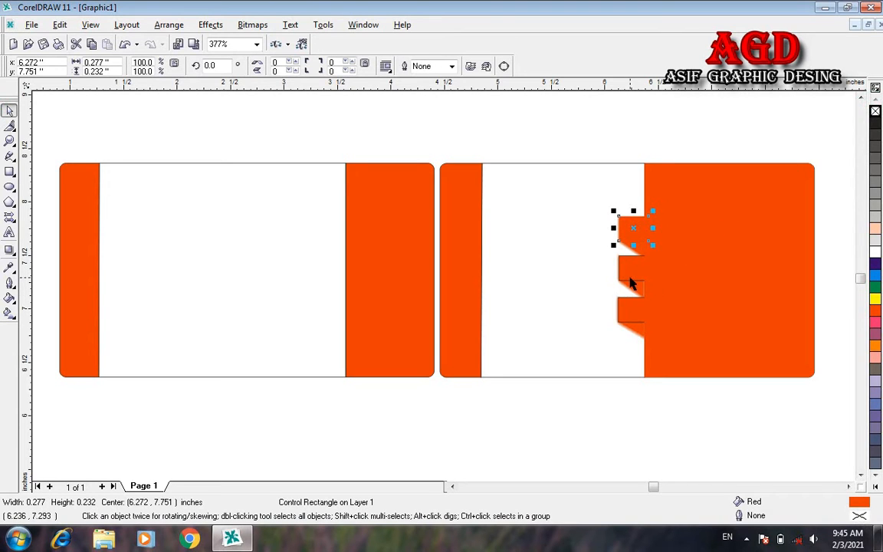
pyautogui.click(630, 268)
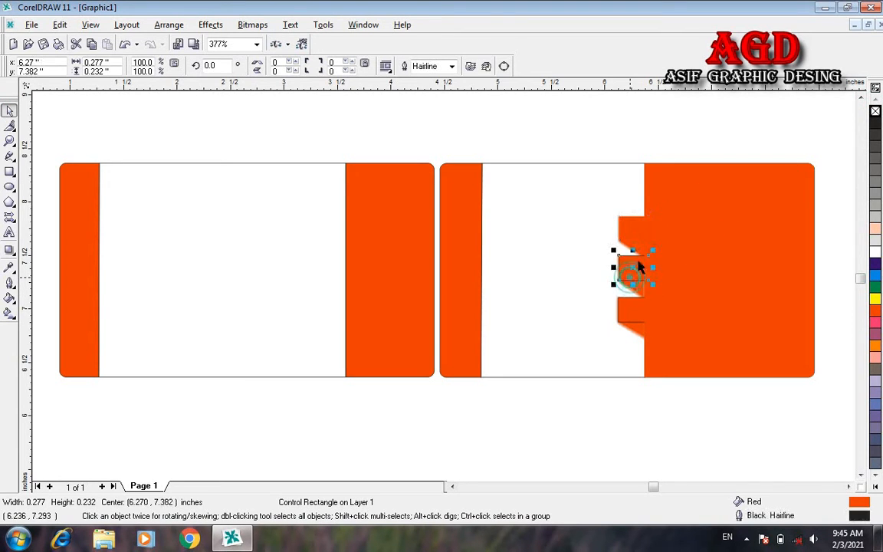
pyautogui.rightClick(875, 112)
pyautogui.click(636, 316)
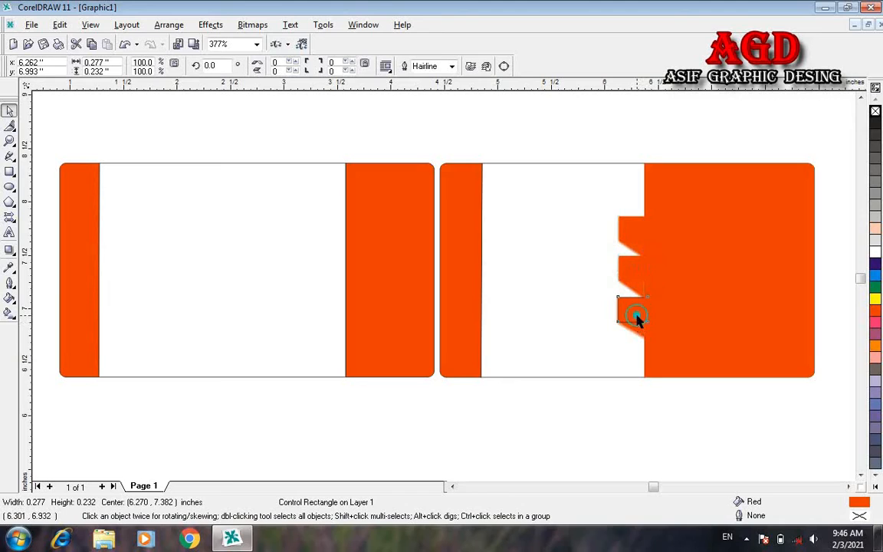
pyautogui.rightClick(875, 112)
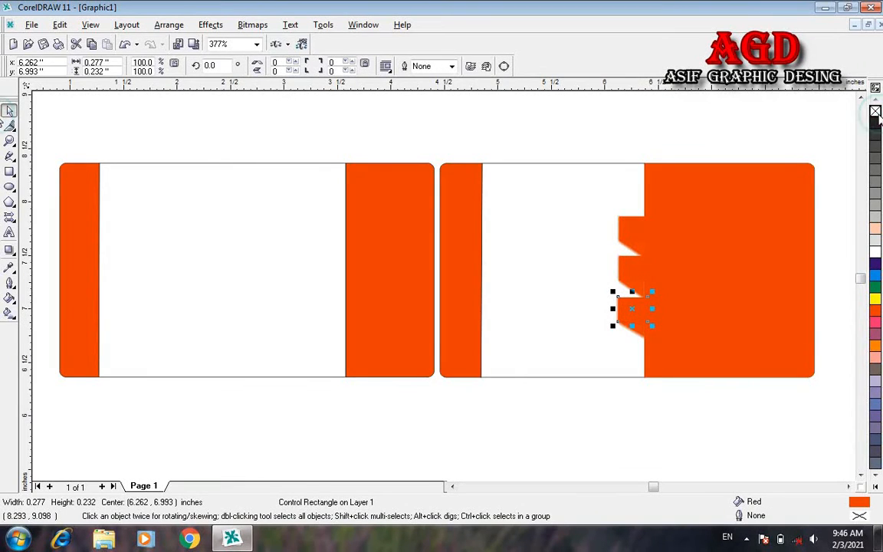
pyautogui.click(722, 466)
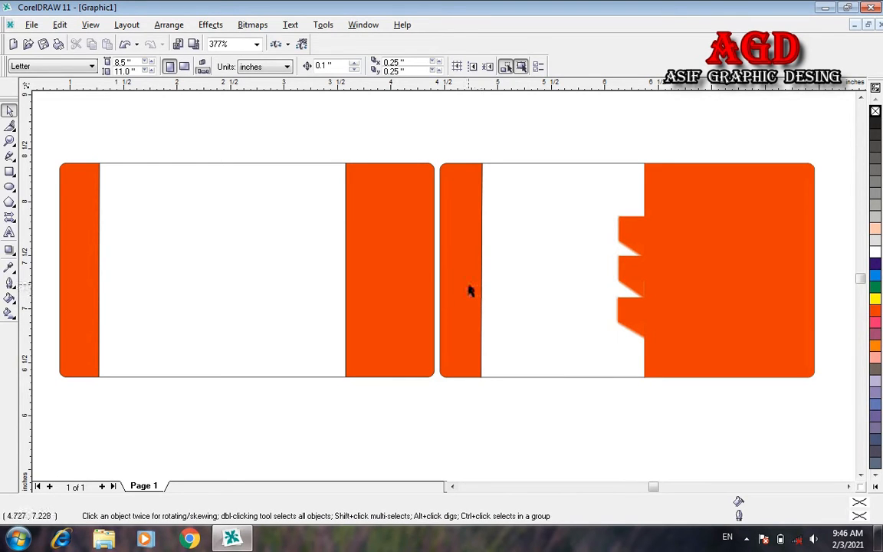
# Step: Remove the black outline from the right card's orange left strip
pyautogui.click(468, 289)
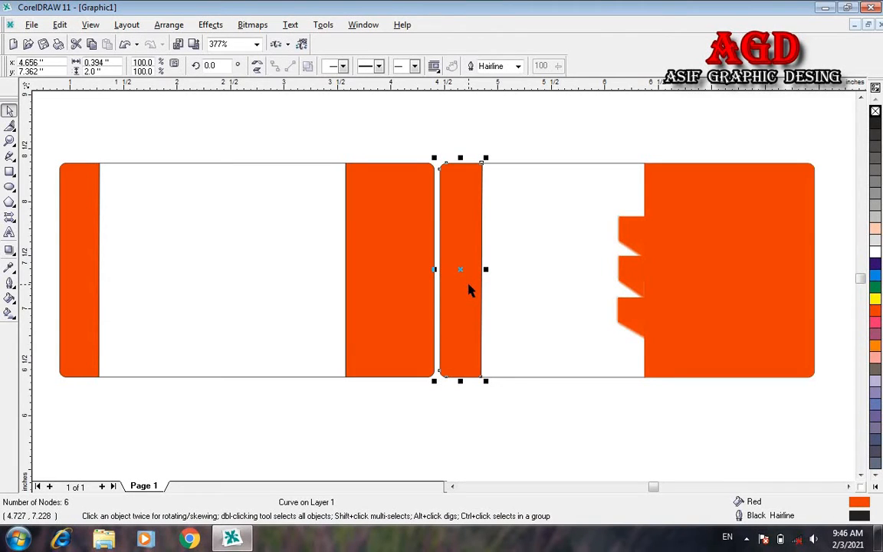
pyautogui.rightClick(876, 111)
pyautogui.click(620, 111)
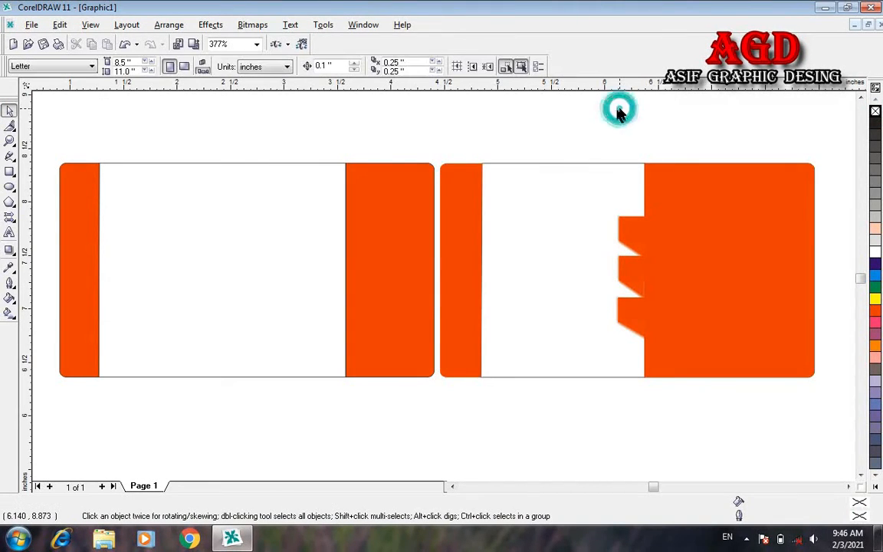
pyautogui.click(484, 168)
pyautogui.click(486, 169)
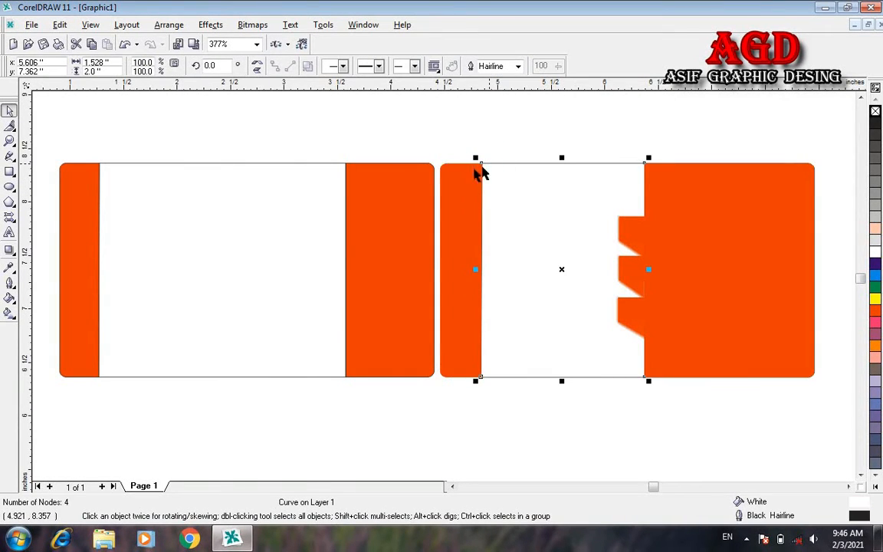
pyautogui.click(465, 164)
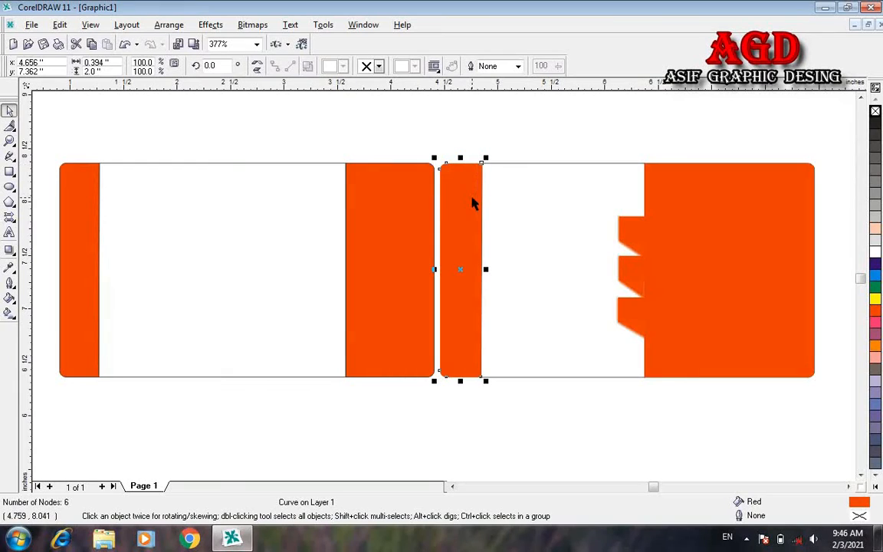
pyautogui.click(535, 138)
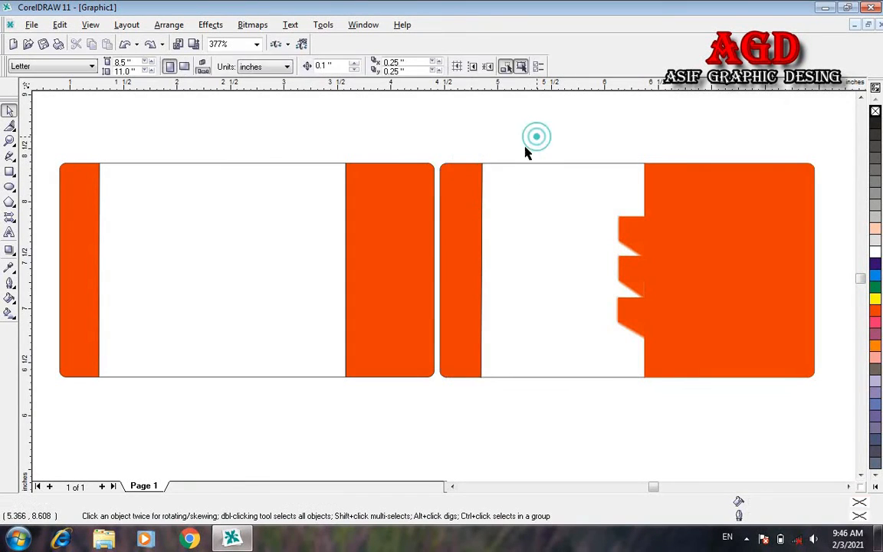
# Step: Duplicate the strip, unfill the copy, send it back and align it top and left with the strip
pyautogui.click(469, 212)
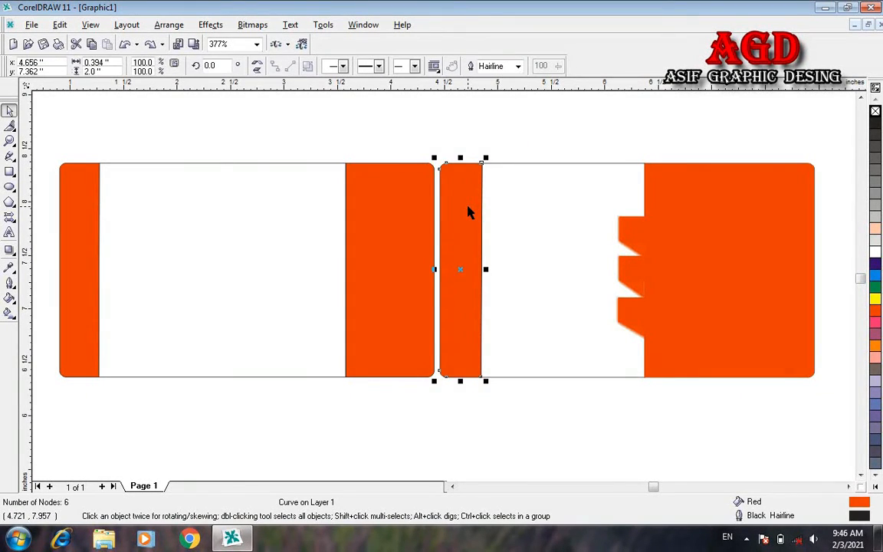
pyautogui.hotkey('ctrl', 'd')
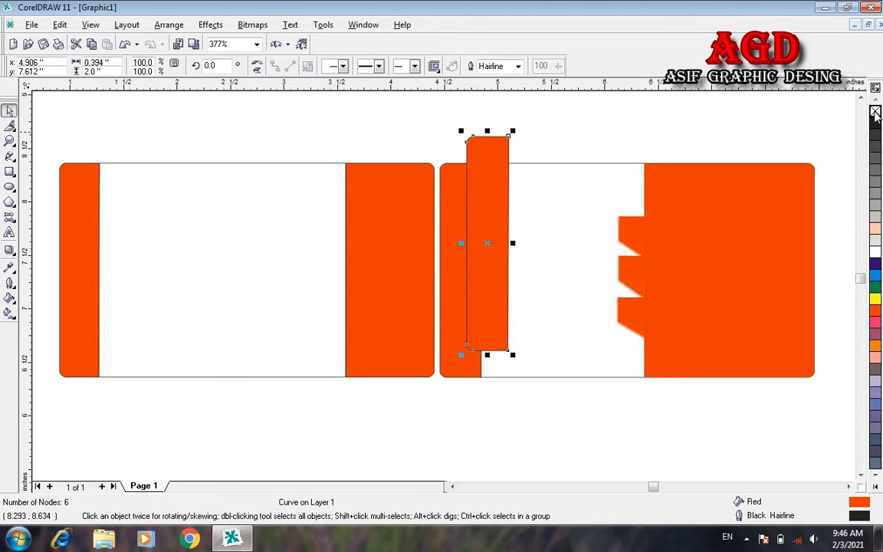
pyautogui.click(875, 112)
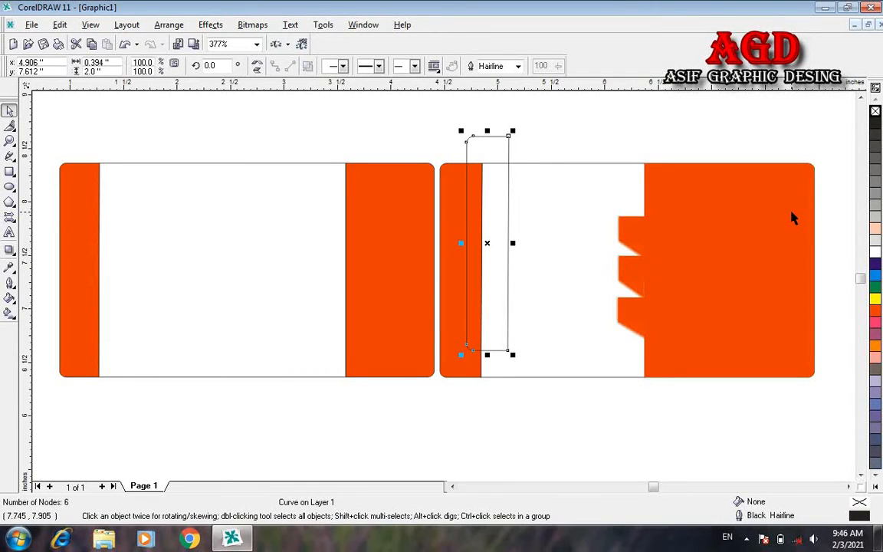
pyautogui.hotkey('shift', 'pagedown')
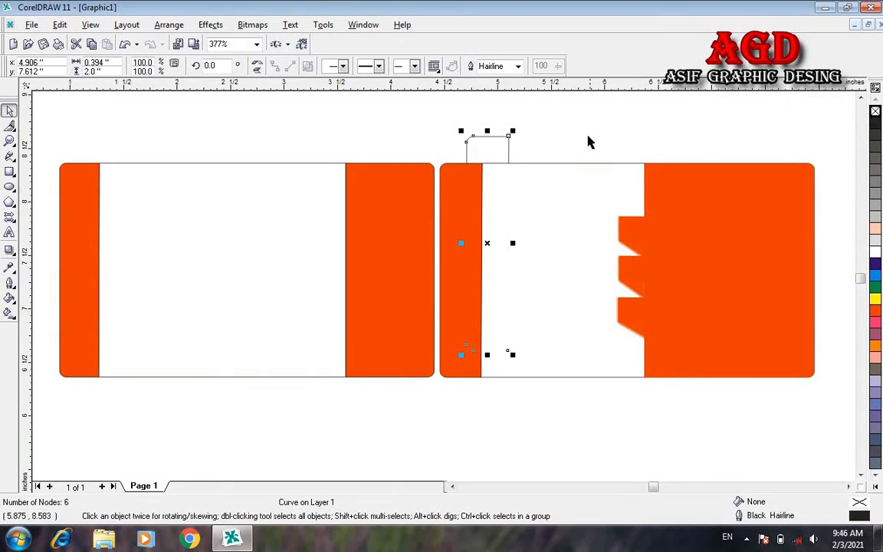
pyautogui.keyDown('shift'); pyautogui.click(448, 205); pyautogui.keyUp('shift')
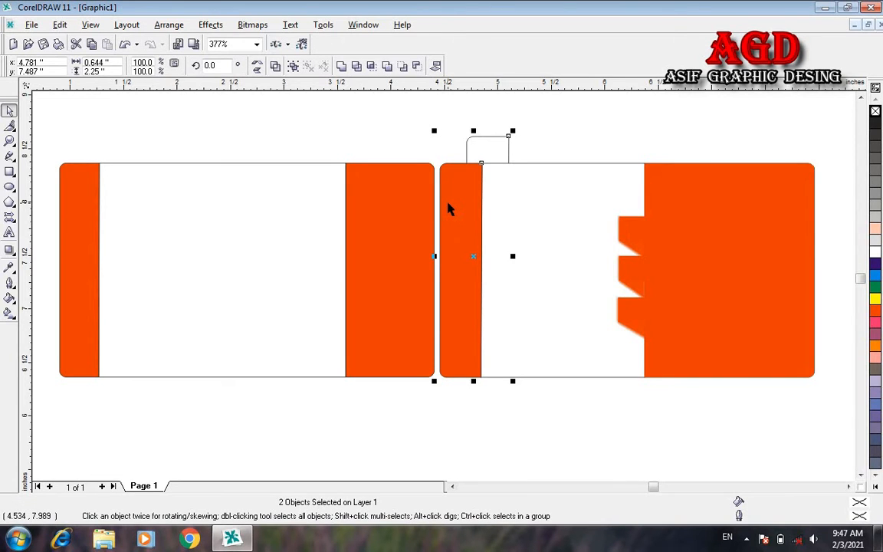
pyautogui.press('t')
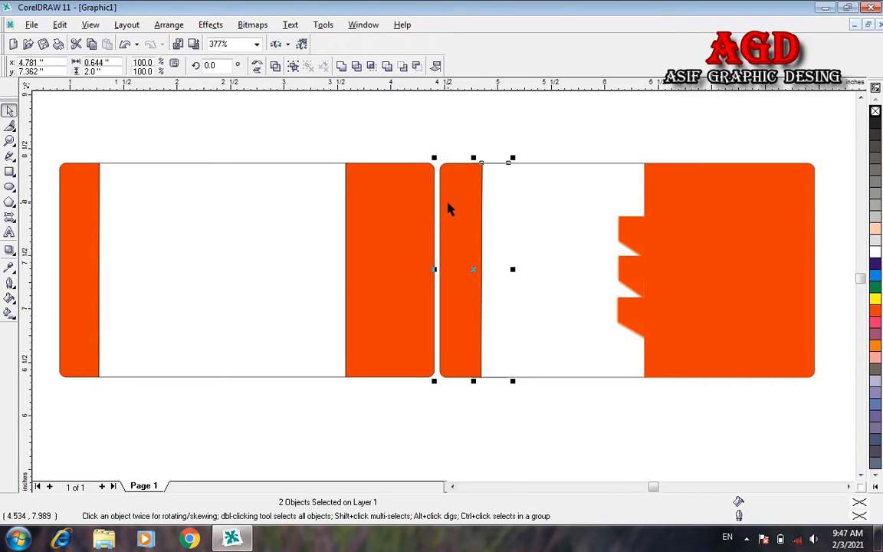
pyautogui.press('l')
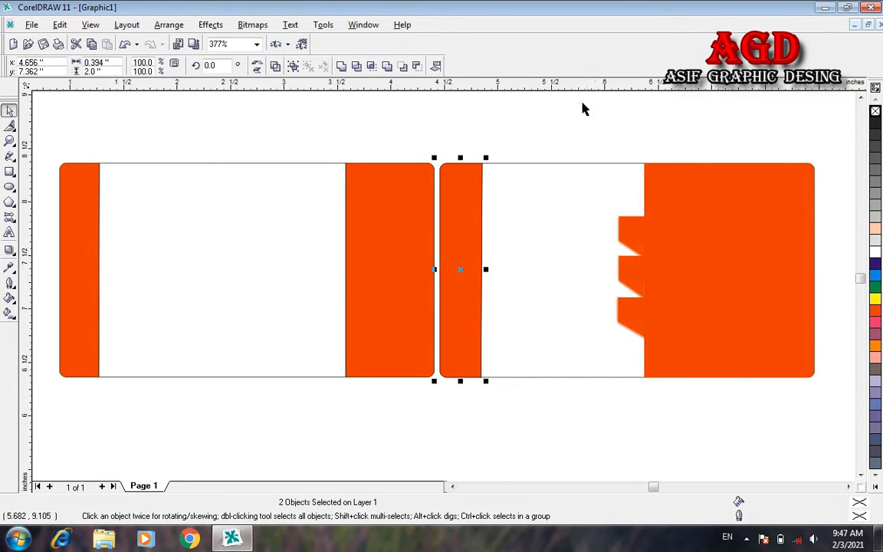
pyautogui.click(582, 109)
# Step: Remove the remaining hairline outline from the orange strip
pyautogui.click(462, 213)
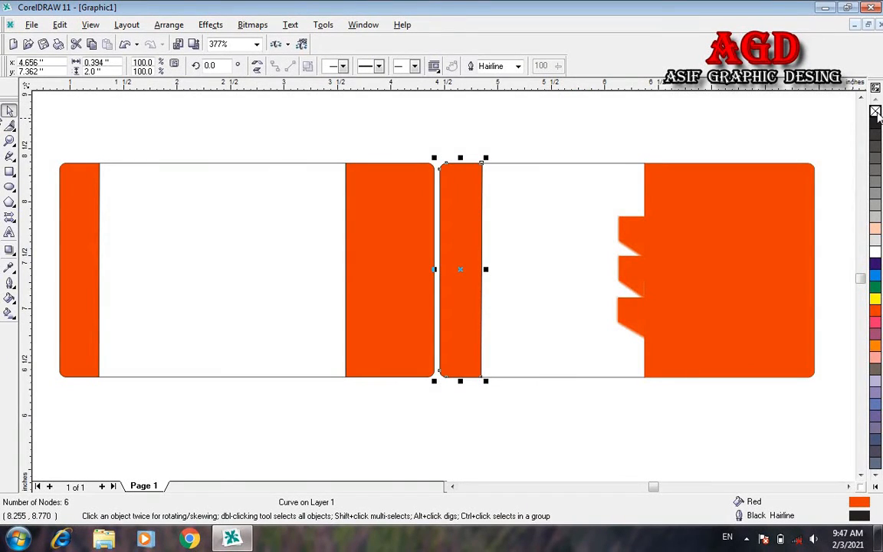
pyautogui.rightClick(876, 111)
pyautogui.click(750, 98)
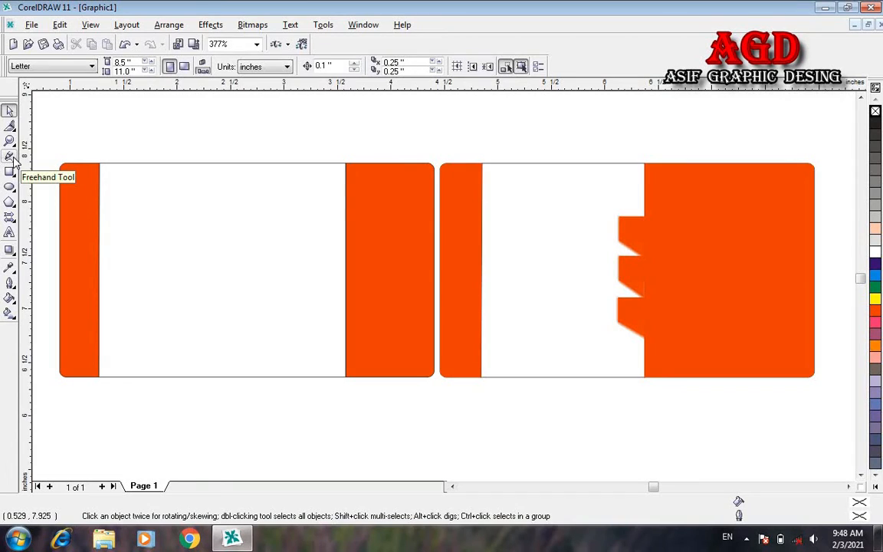
# Step: Draw a vertical freehand line on the left card
pyautogui.click(11, 156)
pyautogui.click(130, 209)
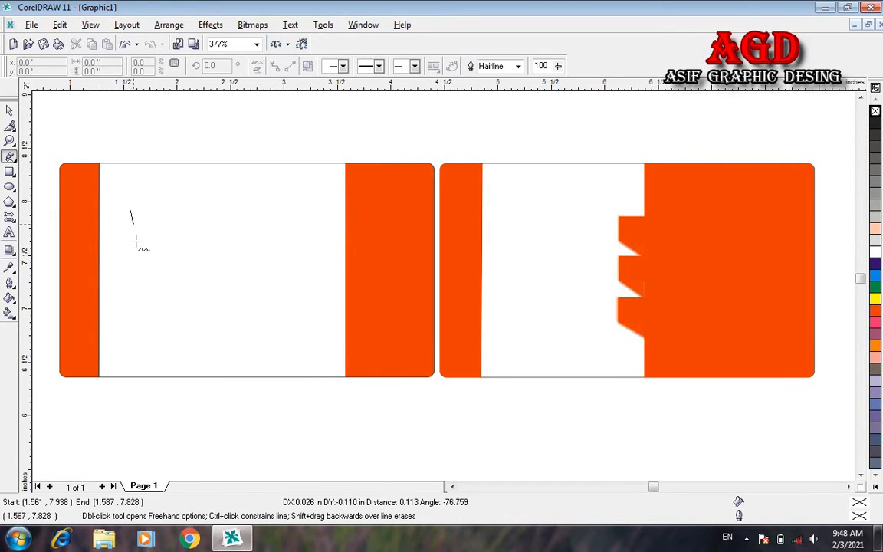
pyautogui.click(130, 290)
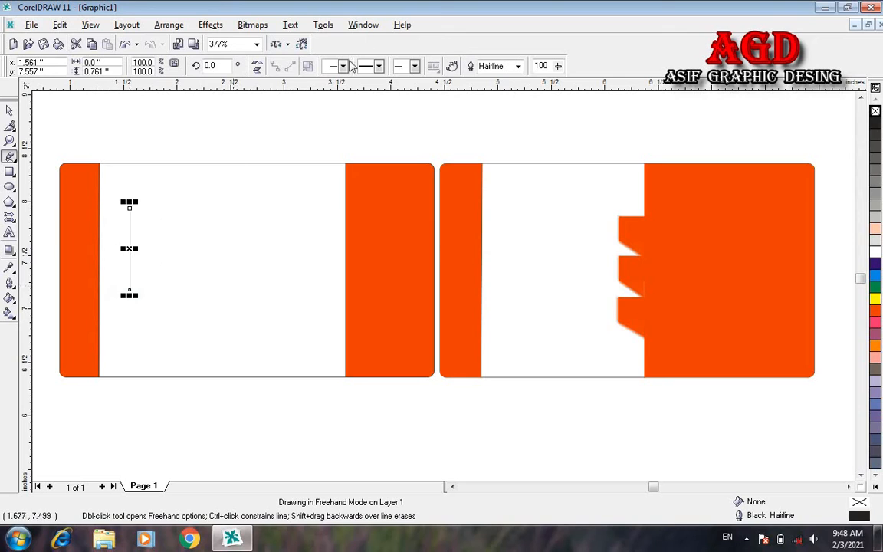
# Step: Set the line's outline width to 3.0 pt
pyautogui.click(518, 66)
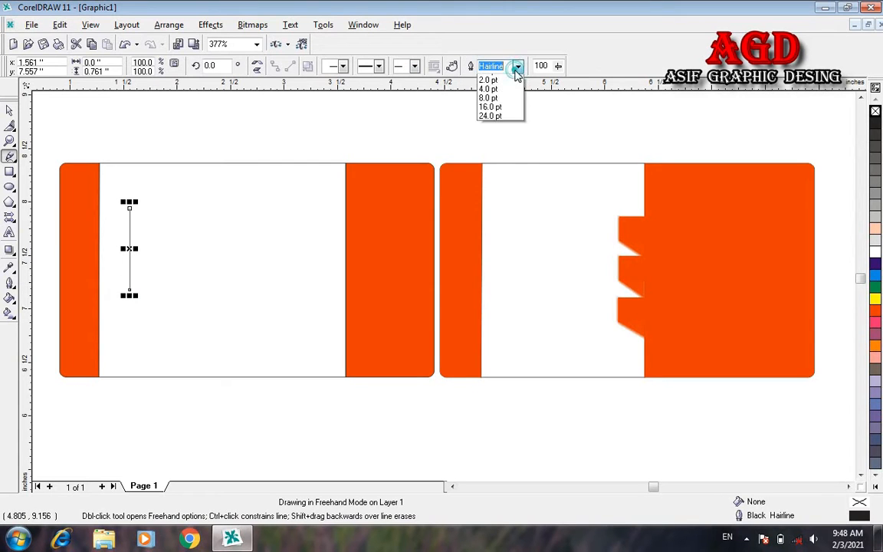
pyautogui.click(500, 124)
pyautogui.click(518, 66)
pyautogui.click(488, 115)
pyautogui.press('space')
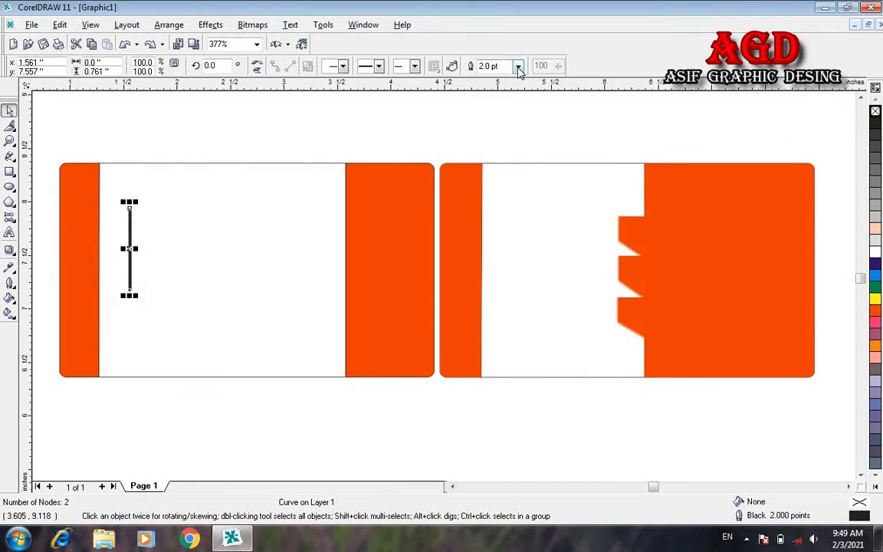
pyautogui.click(518, 66)
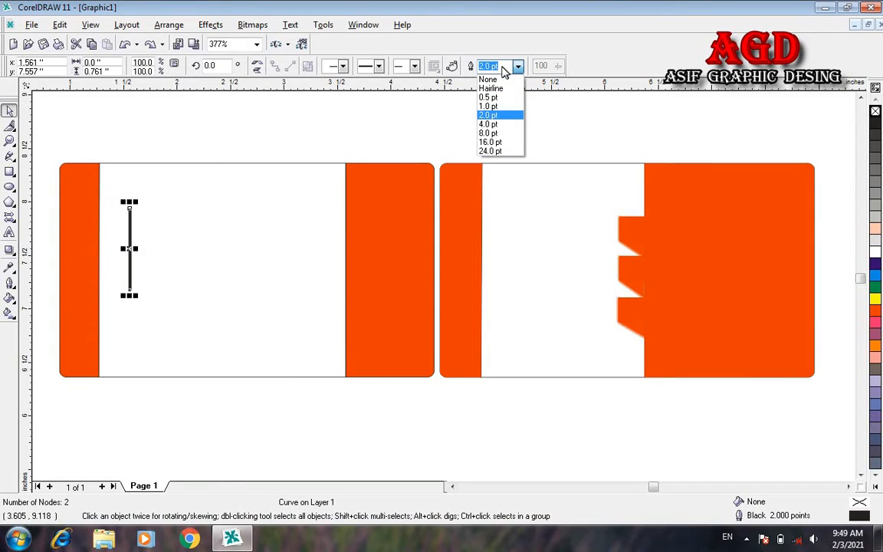
pyautogui.click(488, 67)
pyautogui.click(489, 66)
pyautogui.press('BackSpace')
pyautogui.press('BackSpace')
pyautogui.write('3.')
pyautogui.press('Return')
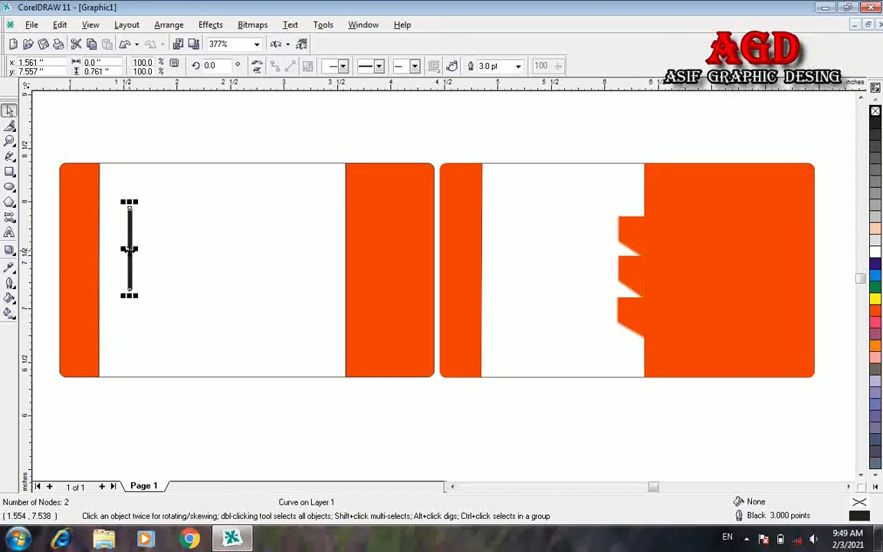
# Step: Move the line onto the orange strip's inner edge and centre it vertically on the strip
pyautogui.moveTo(129, 248); pyautogui.dragTo(96, 258)
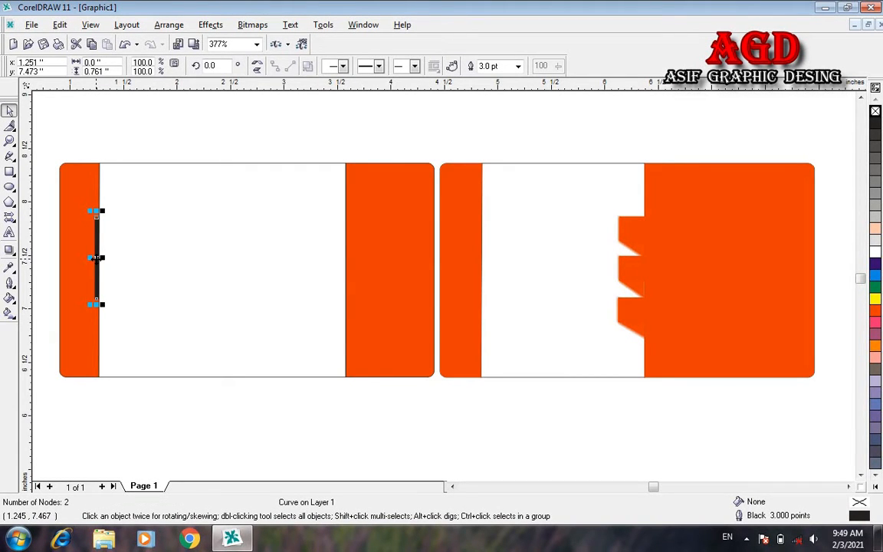
pyautogui.click(95, 244)
pyautogui.keyDown('shift'); pyautogui.click(77, 227); pyautogui.keyUp('shift')
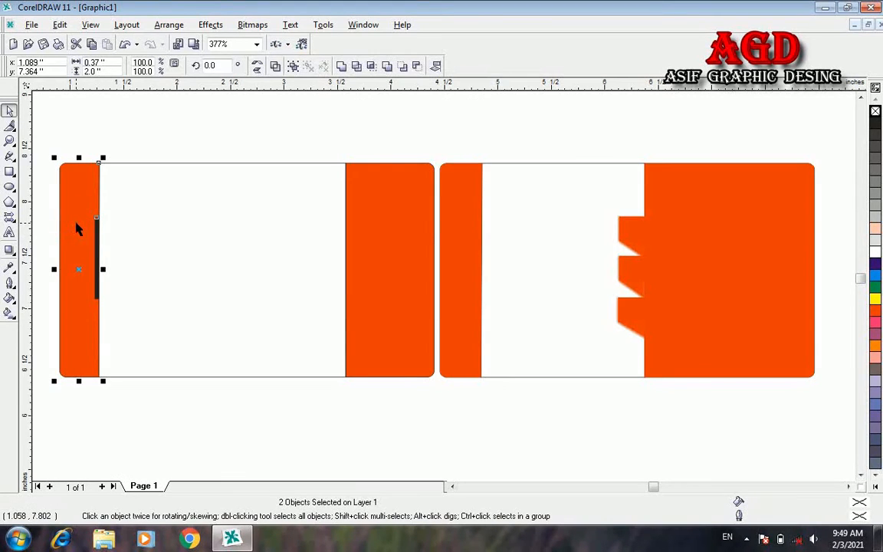
pyautogui.press('c')
pyautogui.click(184, 132)
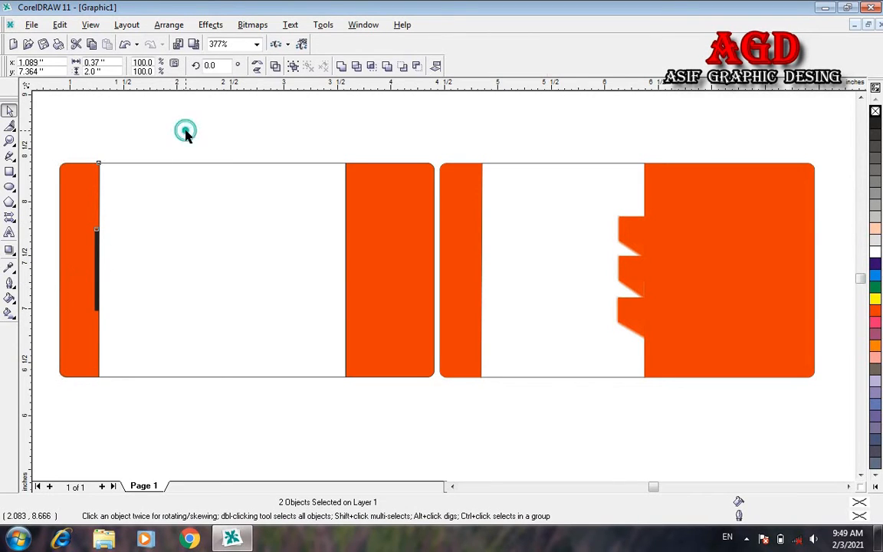
# Step: Place a copy of the black line on the left card's right orange panel edge
pyautogui.click(96, 279)
pyautogui.moveTo(97, 280); pyautogui.dragTo(348, 270)
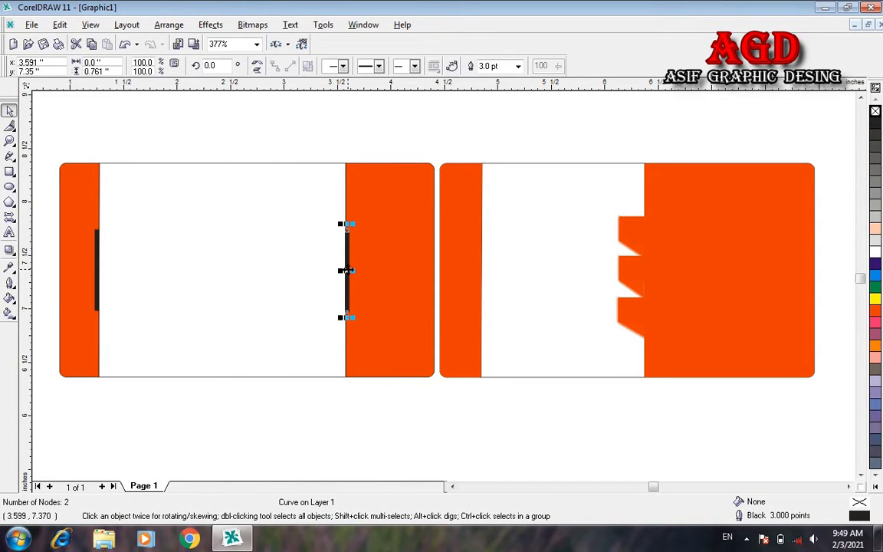
pyautogui.keyDown('shift'); pyautogui.click(417, 234); pyautogui.keyUp('shift')
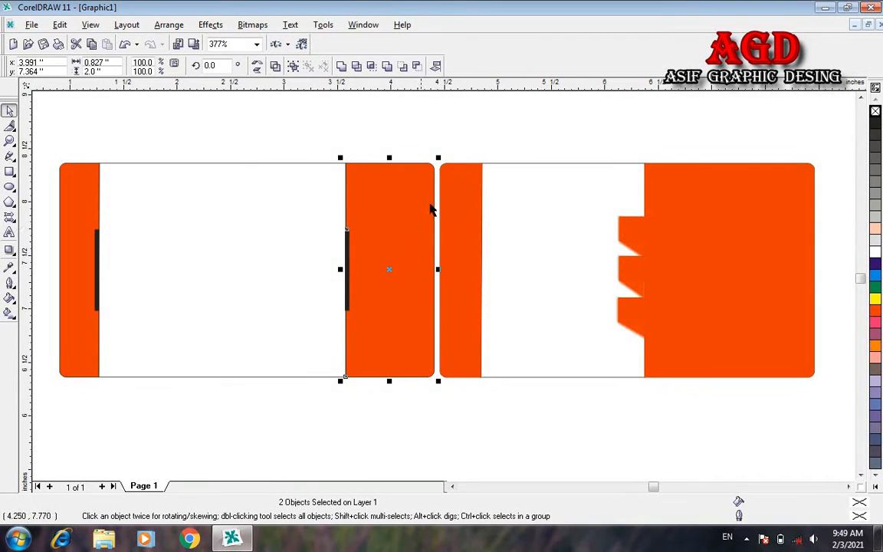
pyautogui.click(465, 140)
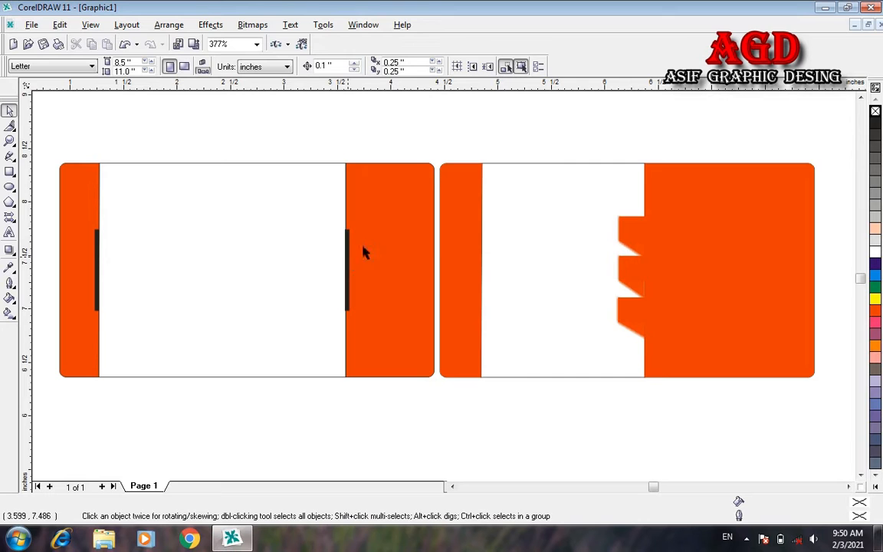
# Step: Place another copy of the line on the lower inner edge of the right card's strip
pyautogui.click(347, 276)
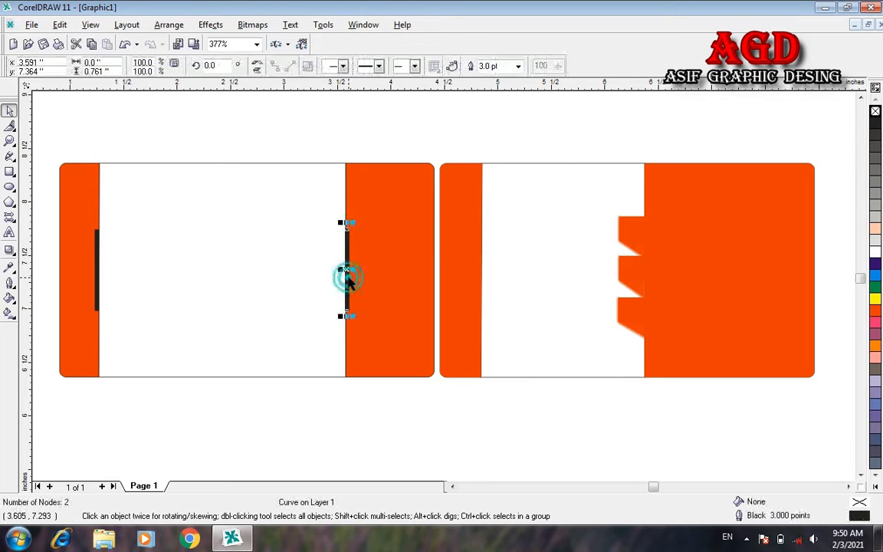
pyautogui.moveTo(346, 280); pyautogui.dragTo(483, 336)
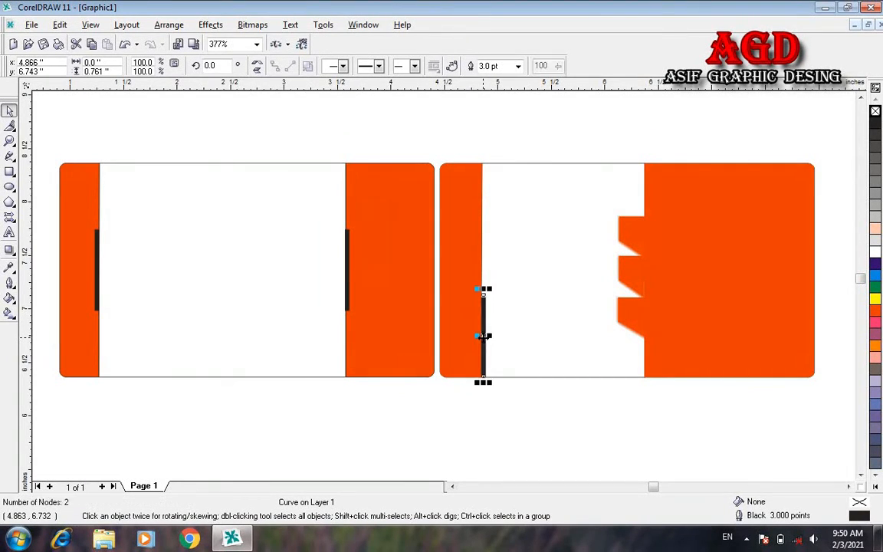
pyautogui.click(497, 347)
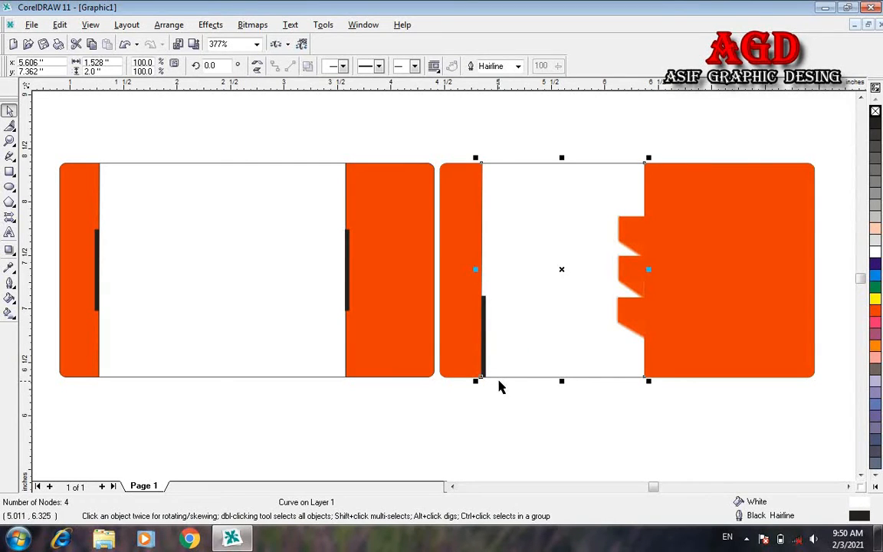
pyautogui.click(494, 401)
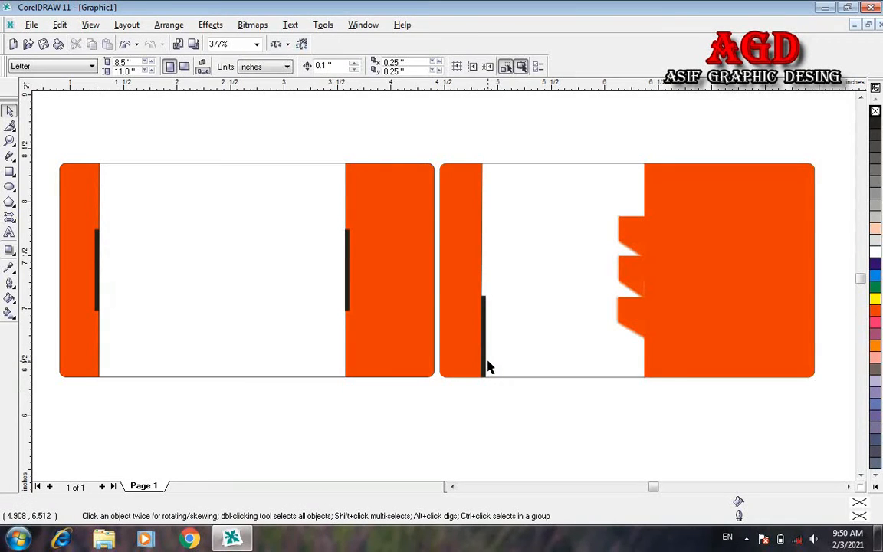
pyautogui.click(485, 337)
pyautogui.click(486, 335)
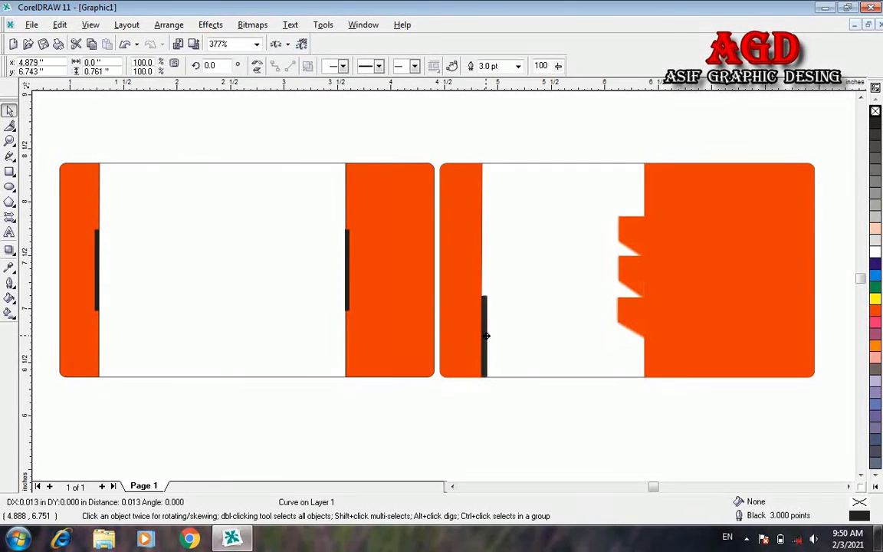
pyautogui.click(491, 416)
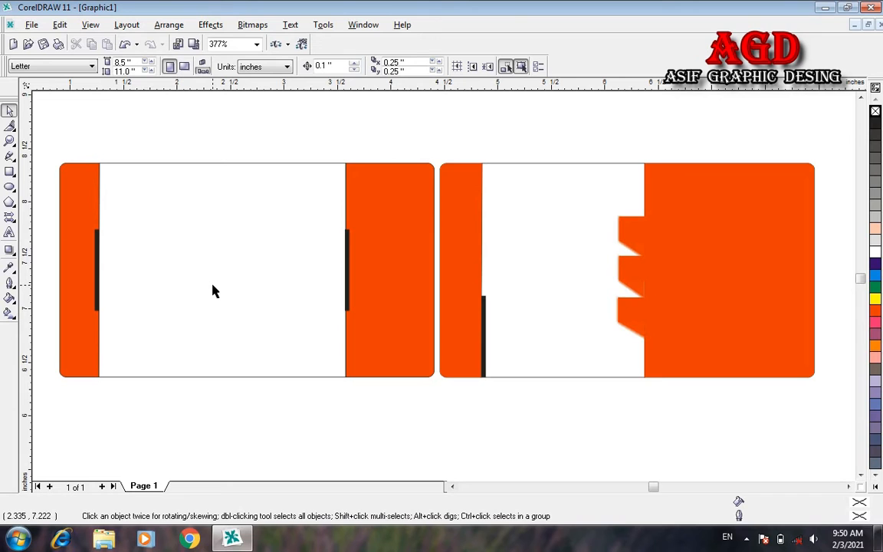
# Step: Save the drawing with the file name 'card new' as a CDR file
pyautogui.hotkey('ctrl', 's')
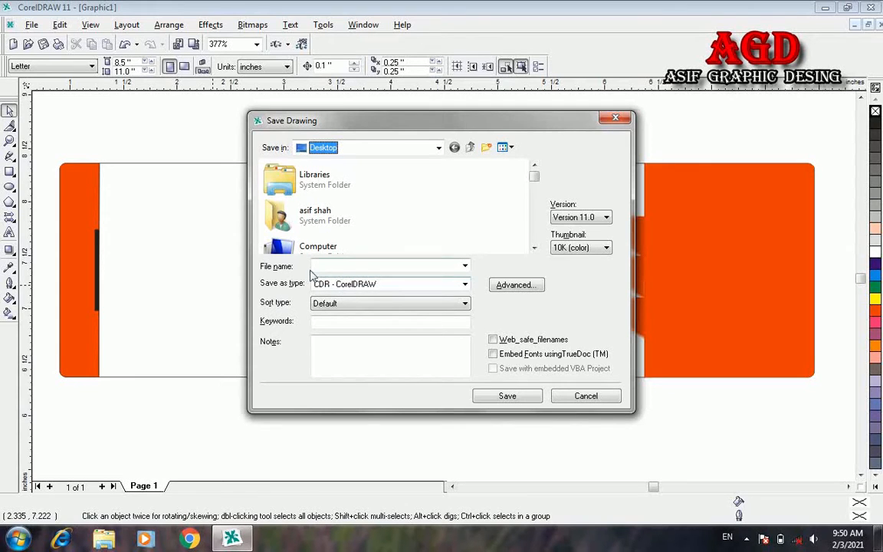
pyautogui.click(337, 267)
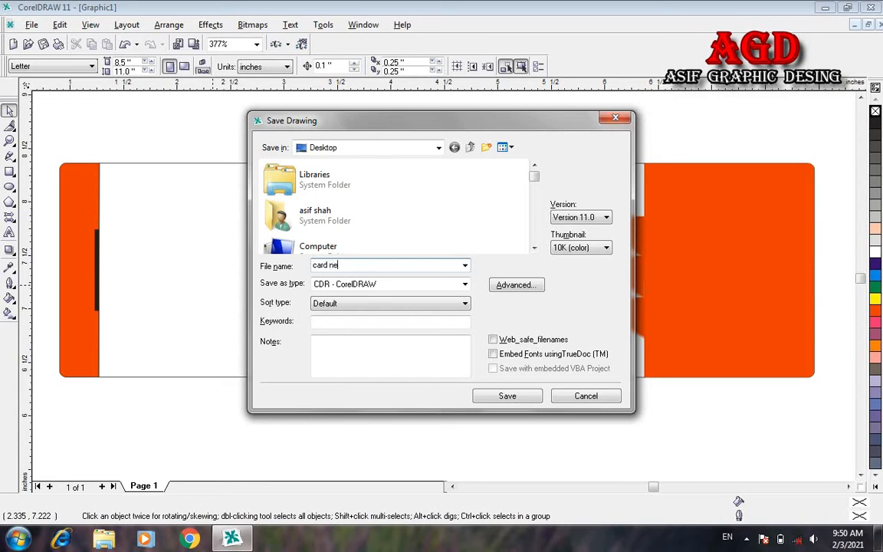
pyautogui.click(518, 394)
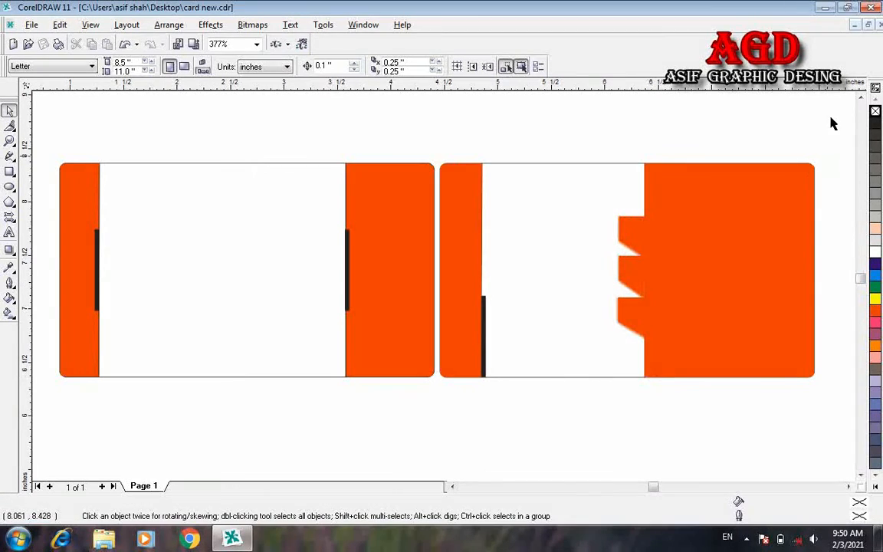
# Step: Copy the logo objects from Mind blowing Oregnal File, then reopen card new
pyautogui.click(826, 9)
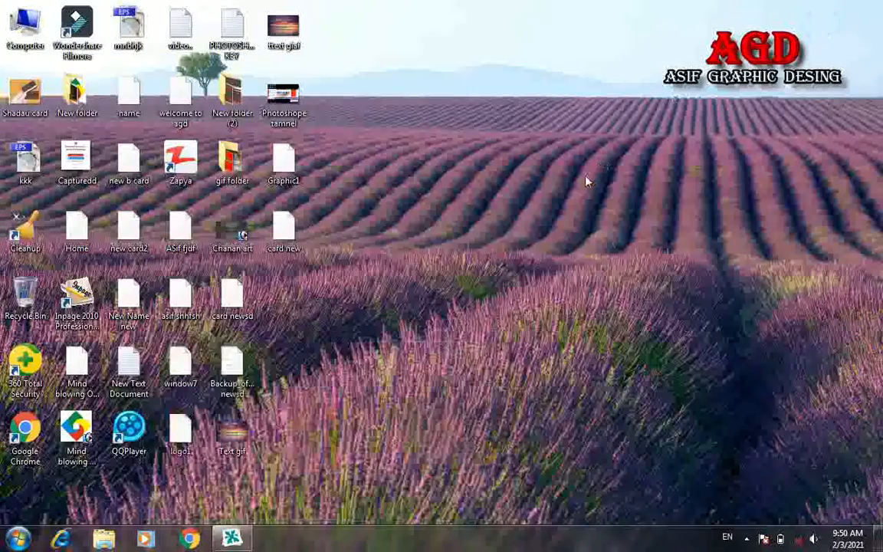
pyautogui.doubleClick(94, 389)
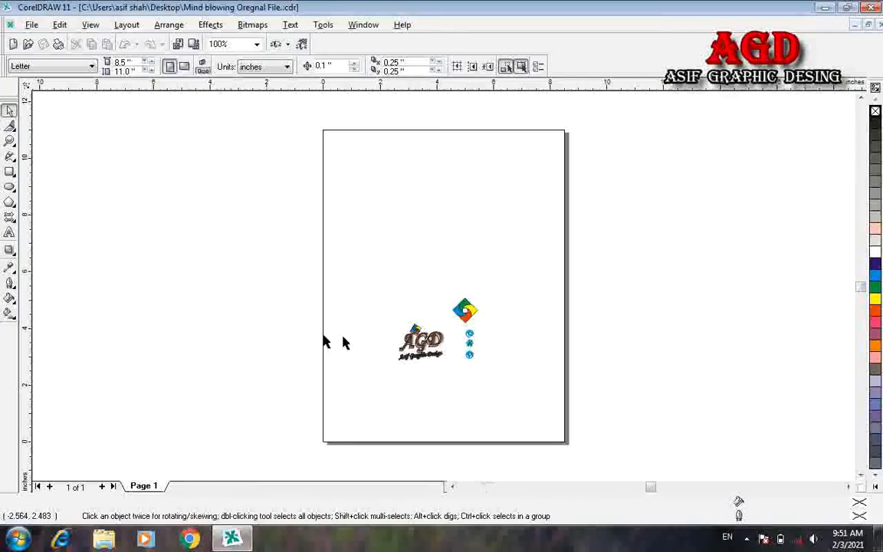
pyautogui.moveTo(483, 381); pyautogui.dragTo(391, 290)
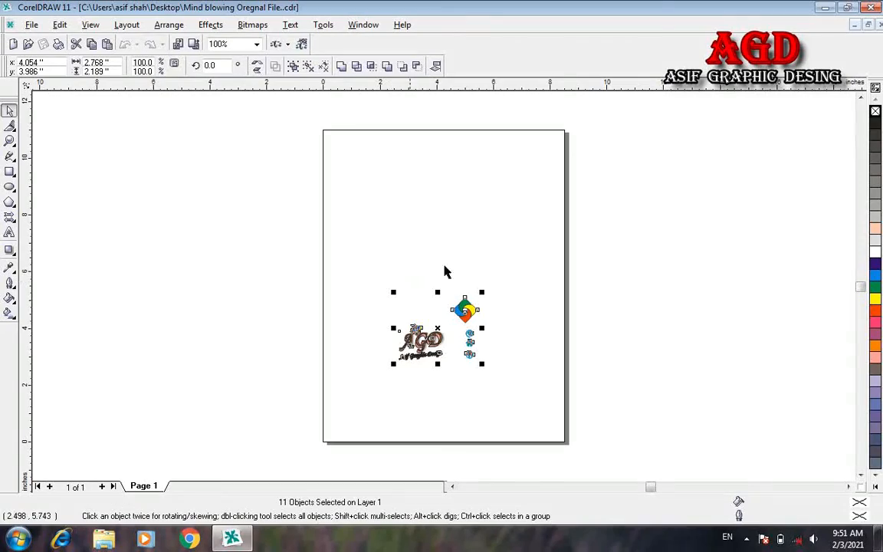
pyautogui.click(825, 9)
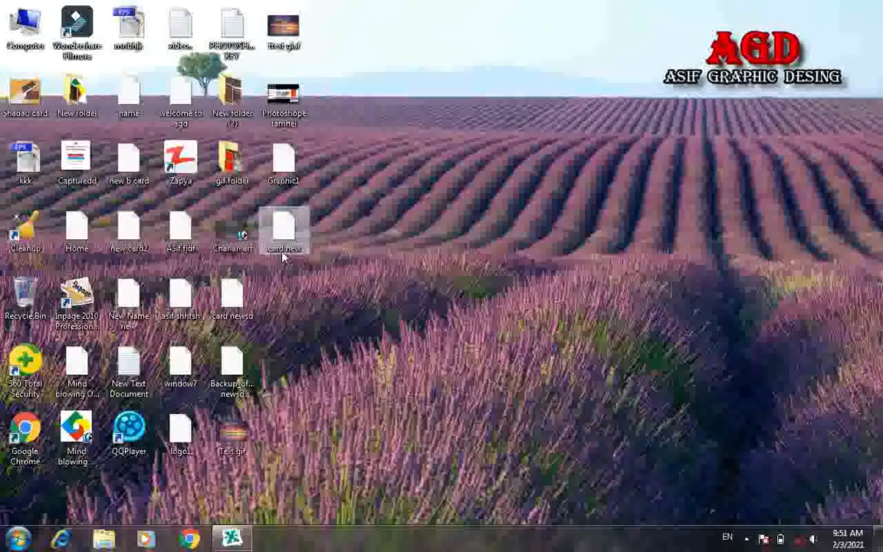
pyautogui.doubleClick(282, 253)
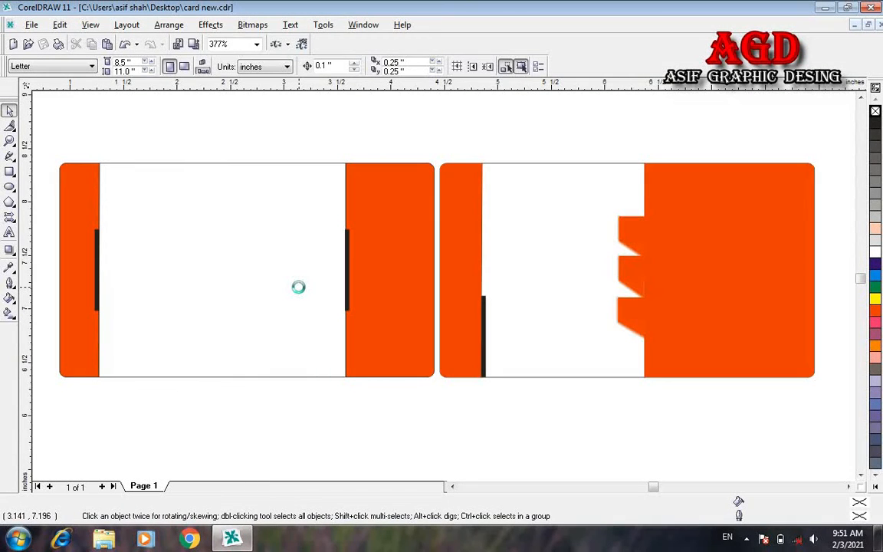
# Step: Paste the logo and icons, zoom out, and move them onto the left card
pyautogui.hotkey('ctrl', 'a')
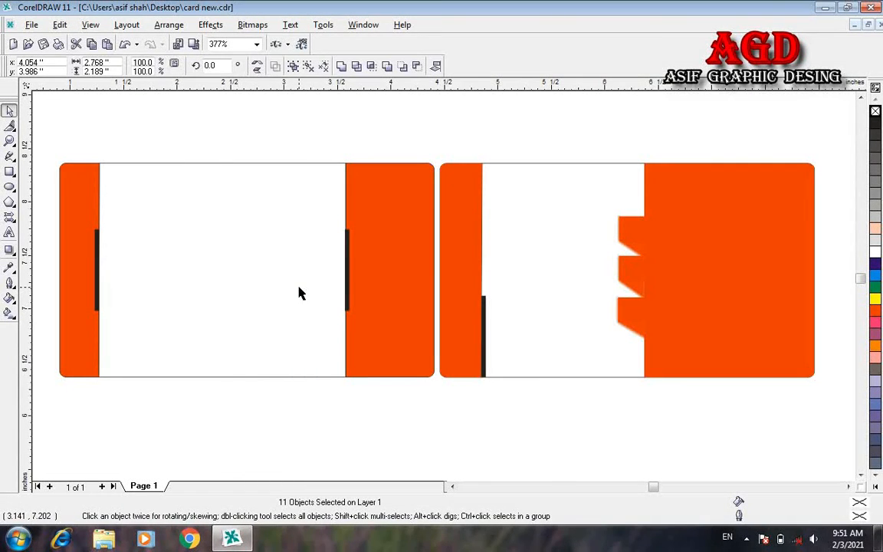
pyautogui.press('z')
pyautogui.rightClick(298, 288)
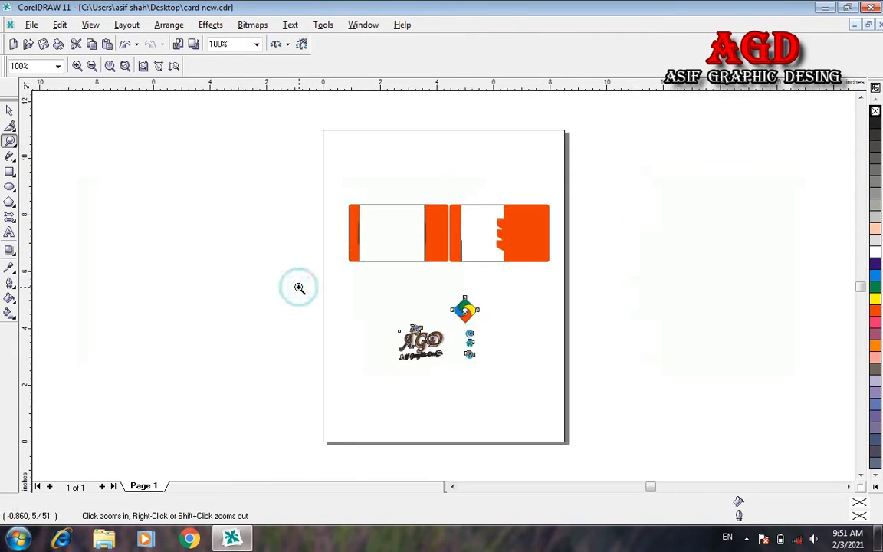
pyautogui.click(9, 110)
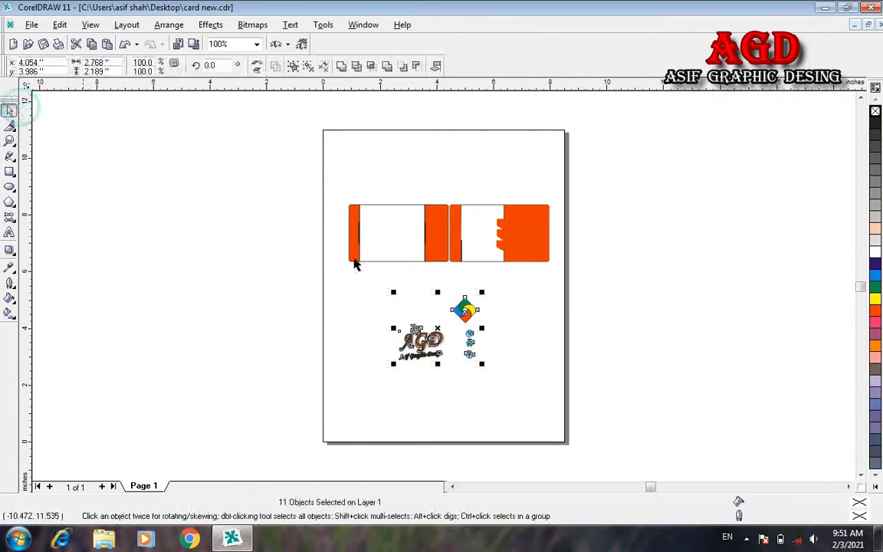
pyautogui.moveTo(434, 332); pyautogui.dragTo(413, 232)
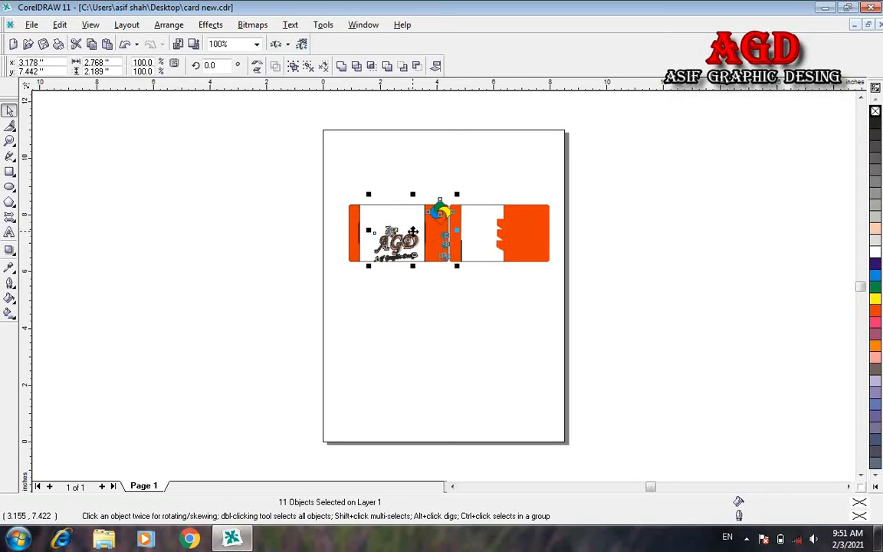
# Step: Zoom in on the two cards and select the AGD logo text and symbol
pyautogui.press('z')
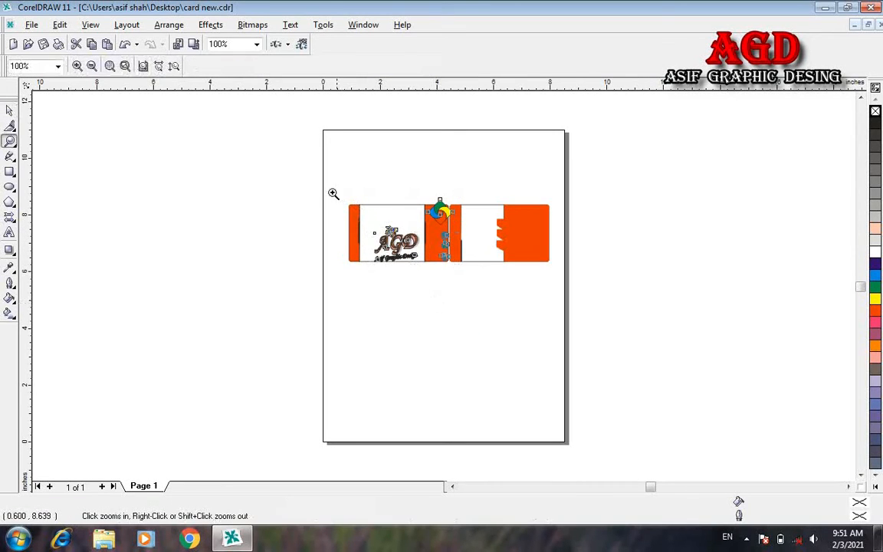
pyautogui.moveTo(333, 191); pyautogui.dragTo(553, 276)
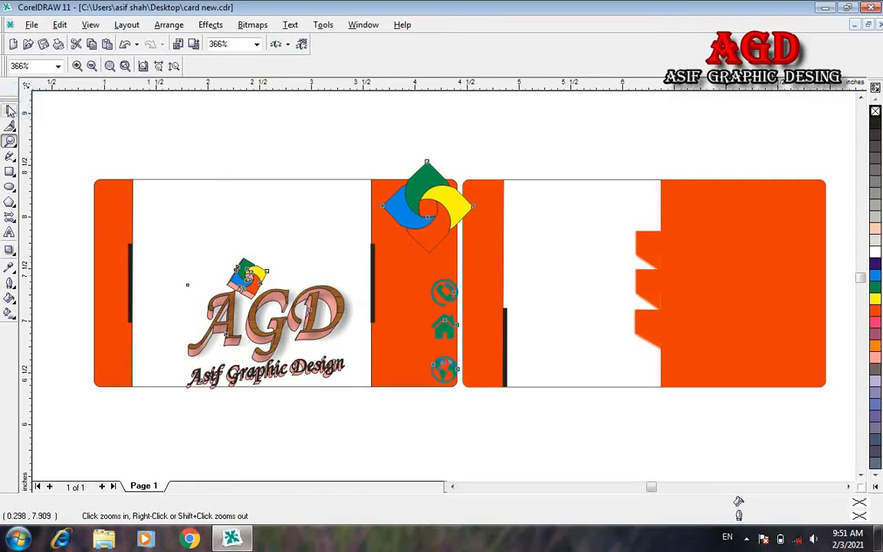
pyautogui.doubleClick(9, 109)
pyautogui.click(160, 420)
pyautogui.moveTo(155, 412); pyautogui.dragTo(374, 253)
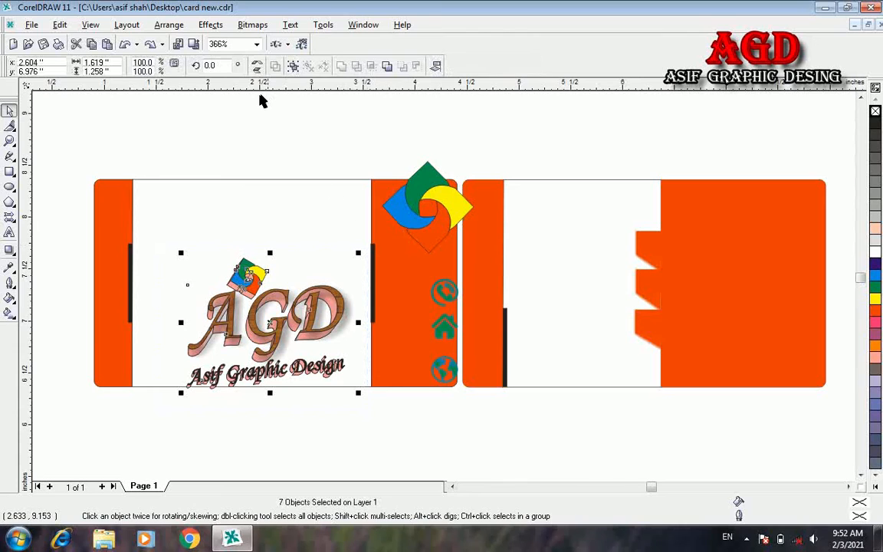
# Step: Group the seven AGD logo objects and move the group slightly up
pyautogui.click(292, 68)
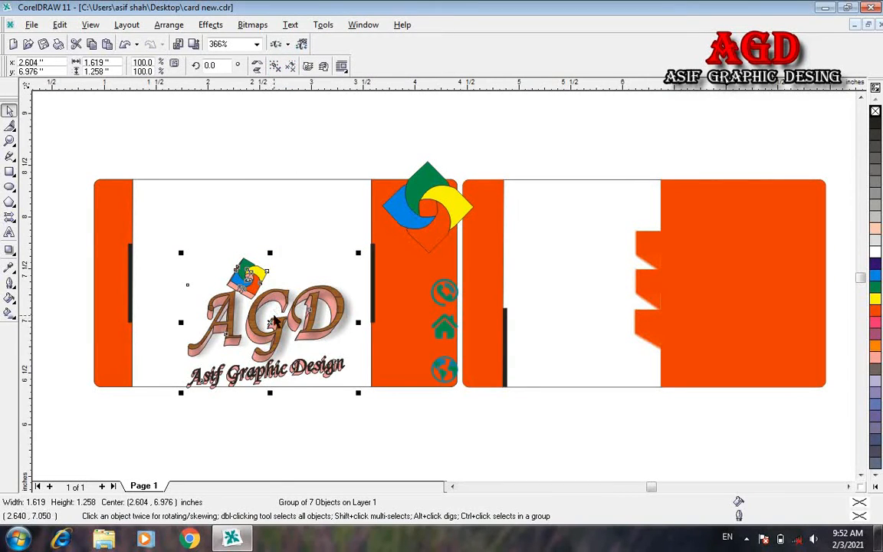
pyautogui.moveTo(271, 326); pyautogui.dragTo(258, 288)
pyautogui.click(443, 294)
# Step: Make the phone, home and globe icons white, shrink them, and place them on the right card's notches
pyautogui.moveTo(489, 438); pyautogui.dragTo(404, 277)
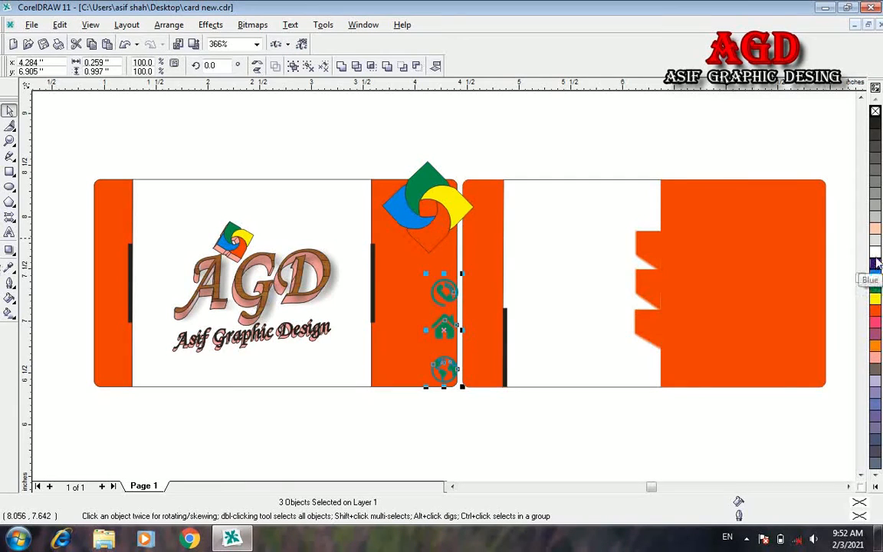
pyautogui.click(874, 253)
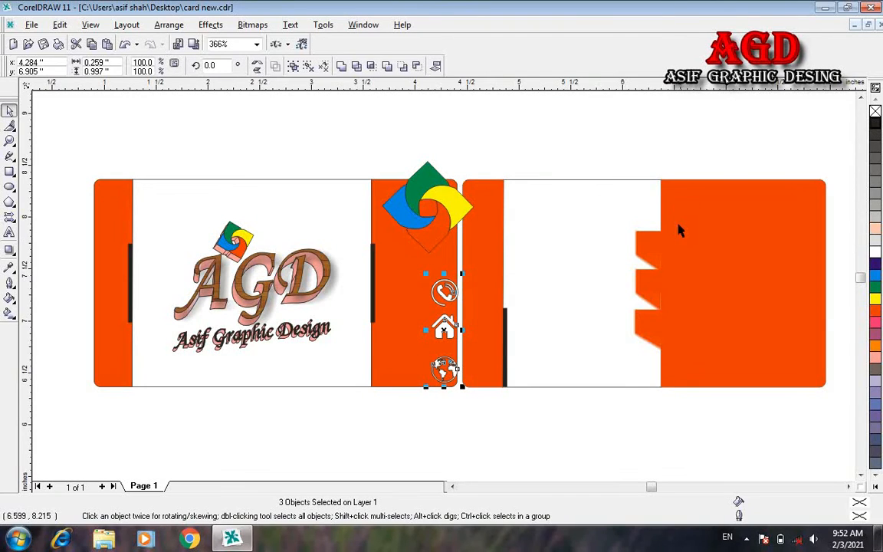
pyautogui.click(455, 444)
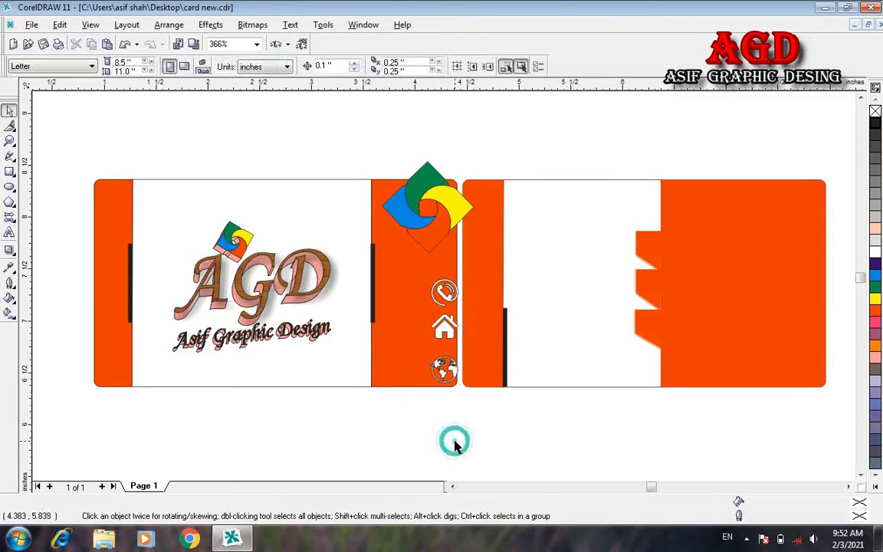
pyautogui.moveTo(474, 434); pyautogui.dragTo(417, 282)
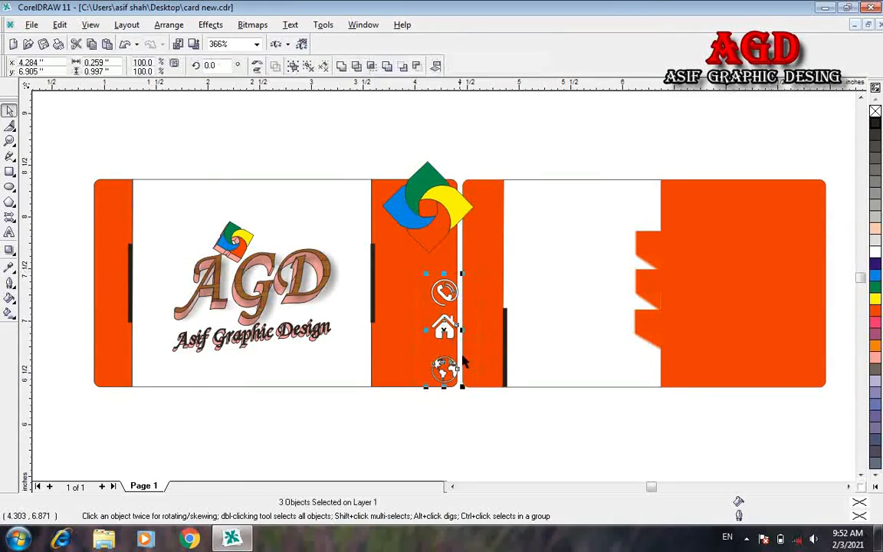
pyautogui.moveTo(461, 384); pyautogui.dragTo(456, 362)
pyautogui.moveTo(441, 316); pyautogui.dragTo(650, 274)
# Step: Move the globe icon down onto the lowest tab and the house icon onto the middle tab
pyautogui.click(626, 313)
pyautogui.click(642, 311)
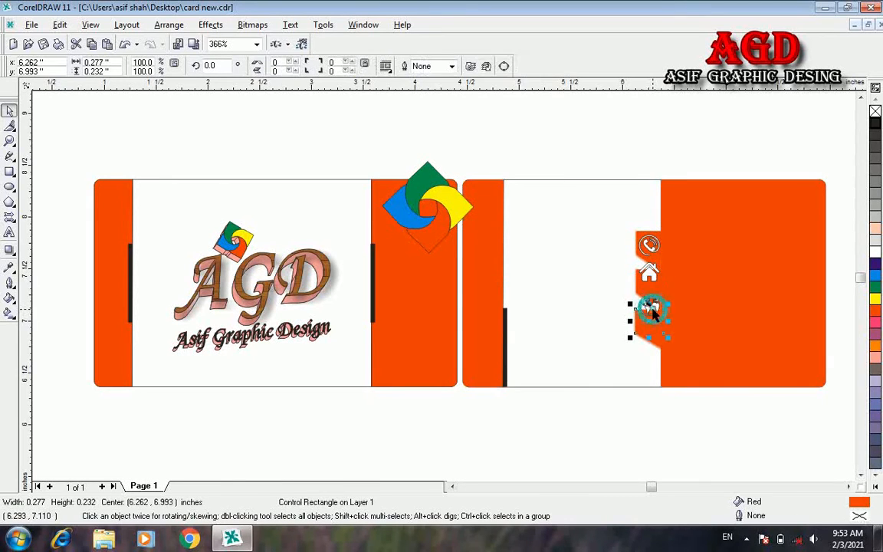
pyautogui.moveTo(648, 299); pyautogui.dragTo(649, 322)
pyautogui.click(651, 277)
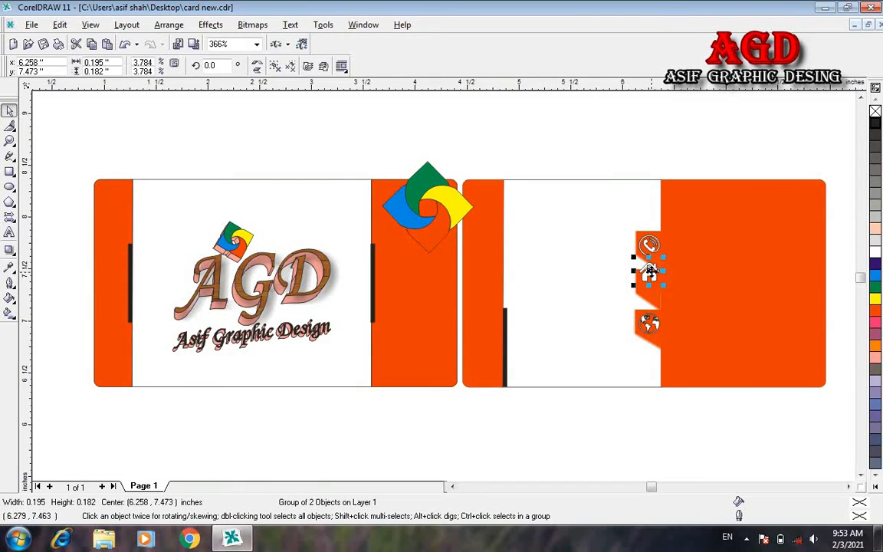
pyautogui.moveTo(651, 278); pyautogui.dragTo(648, 281)
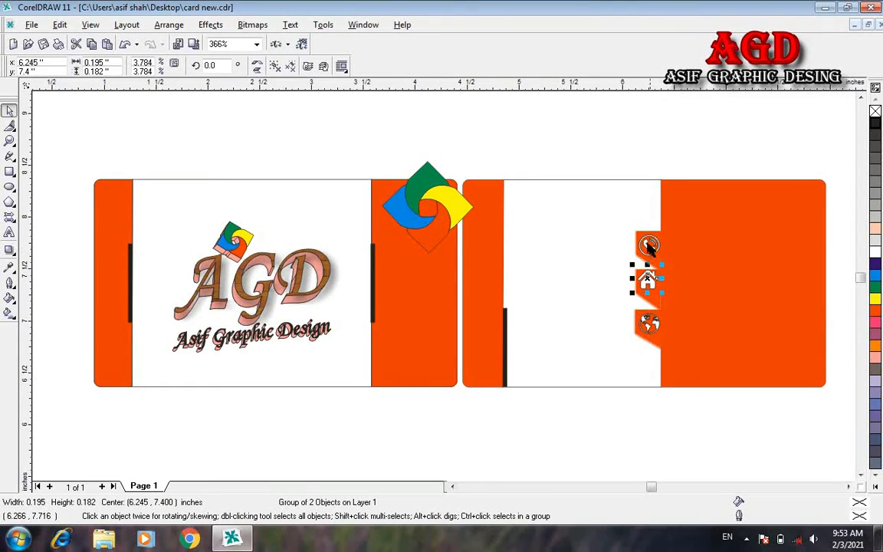
# Step: Select each contact icon with its backing tab, ending with the globe icon and its tab
pyautogui.click(648, 245)
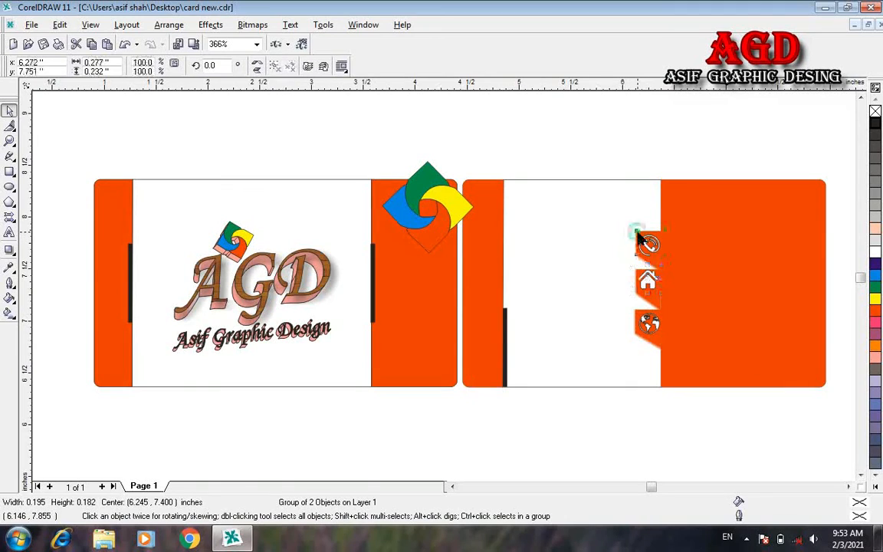
pyautogui.click(652, 161)
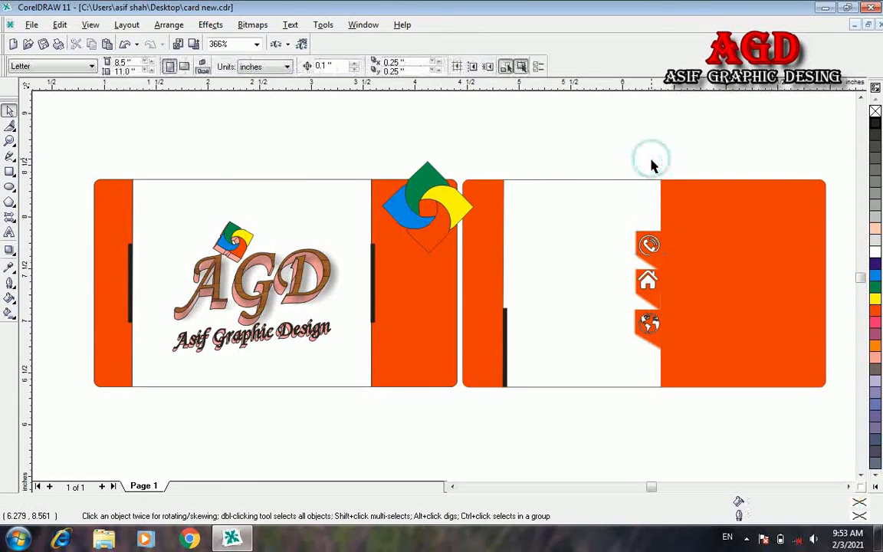
pyautogui.click(652, 251)
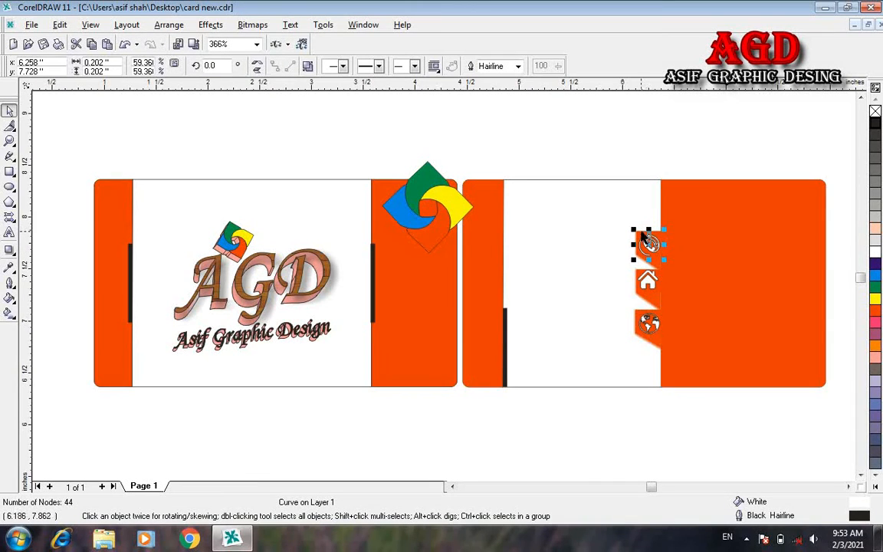
pyautogui.keyDown('shift'); pyautogui.click(642, 237); pyautogui.keyUp('shift')
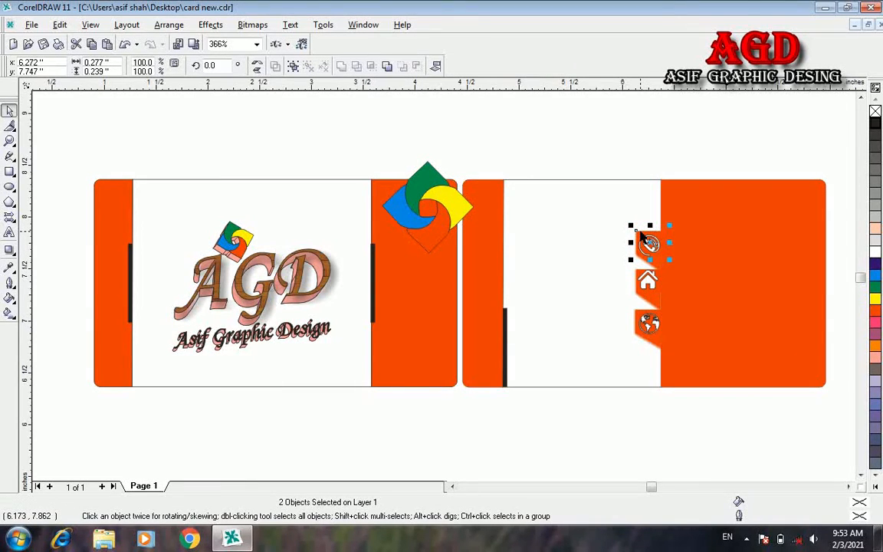
pyautogui.keyDown('shift'); pyautogui.click(642, 236); pyautogui.keyUp('shift')
pyautogui.click(751, 112)
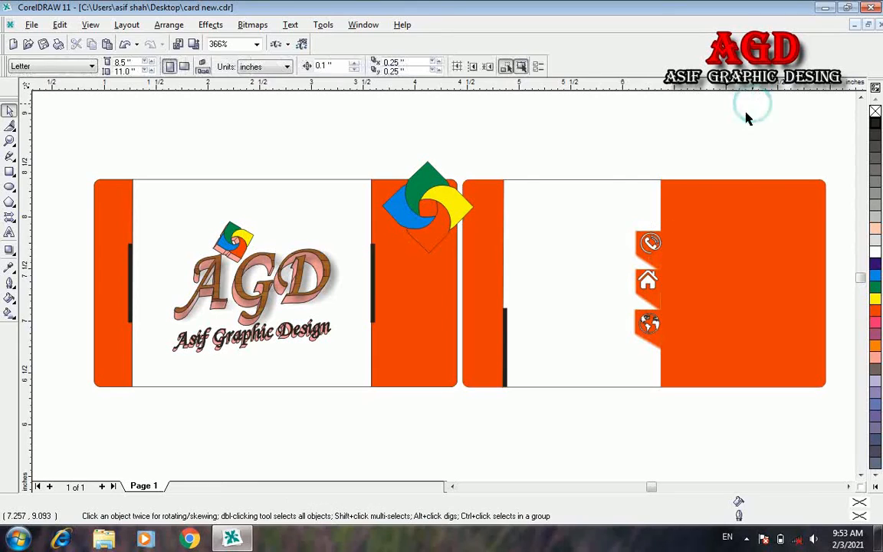
pyautogui.click(649, 282)
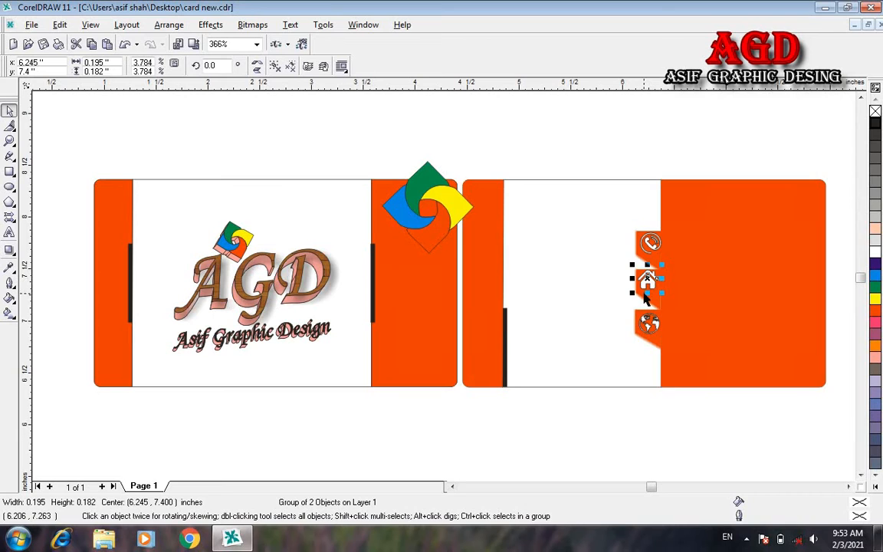
pyautogui.keyDown('shift'); pyautogui.click(643, 300); pyautogui.keyUp('shift')
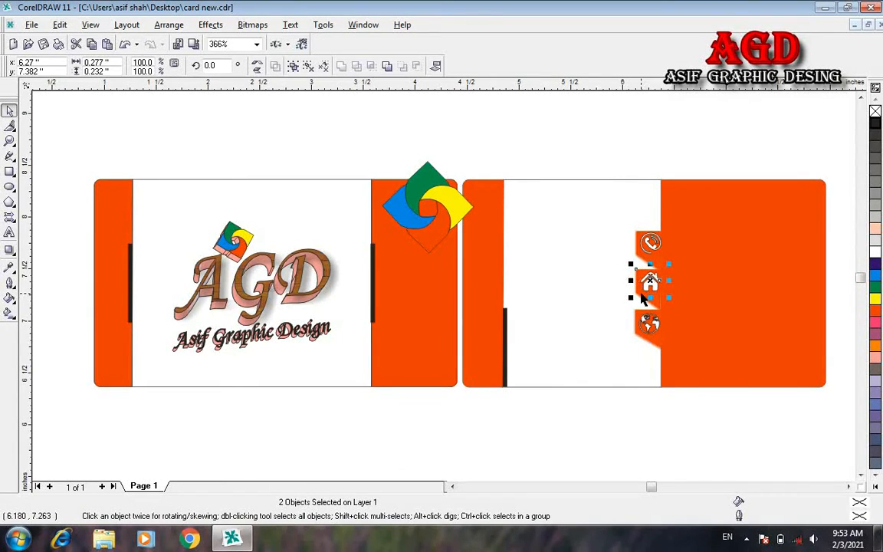
pyautogui.click(651, 355)
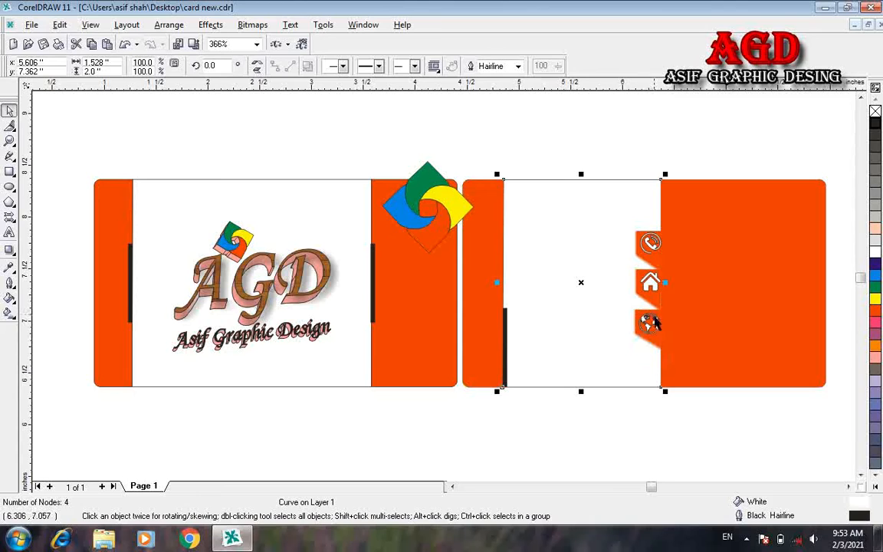
pyautogui.click(650, 322)
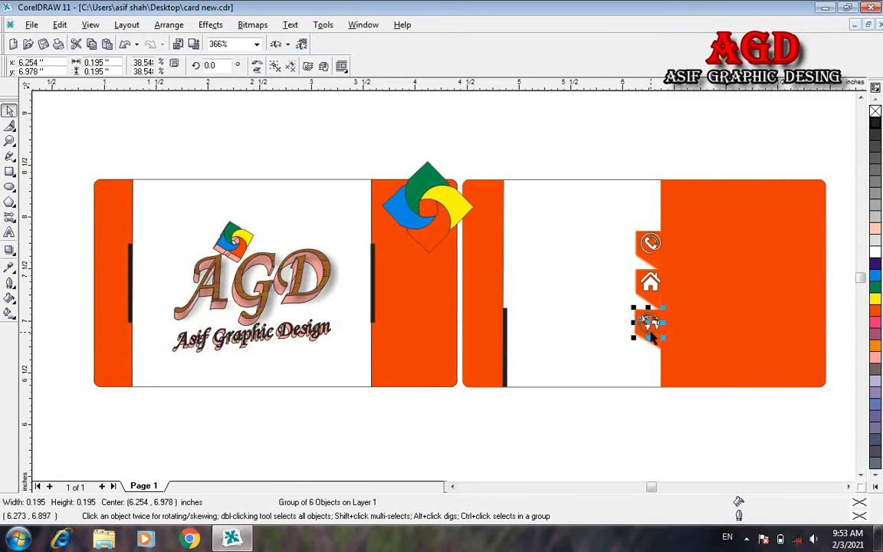
pyautogui.keyDown('shift'); pyautogui.click(637, 335); pyautogui.keyUp('shift')
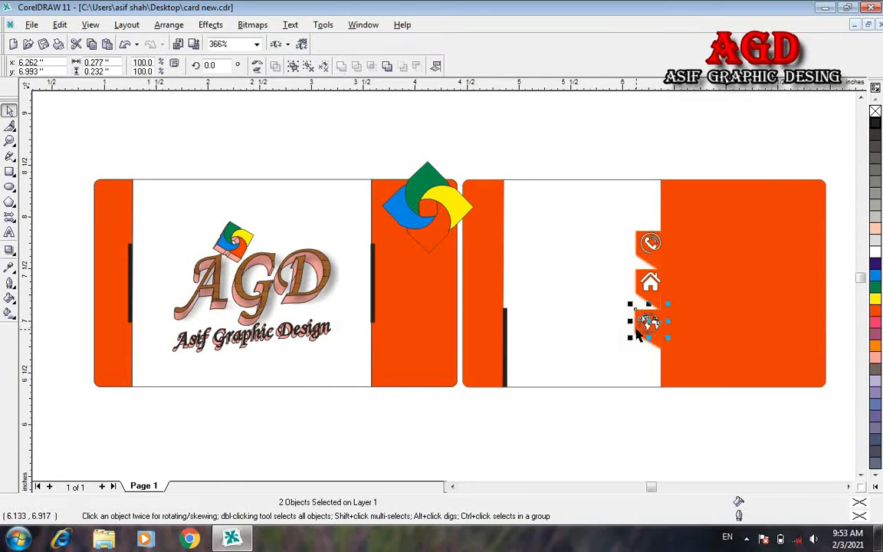
pyautogui.click(662, 410)
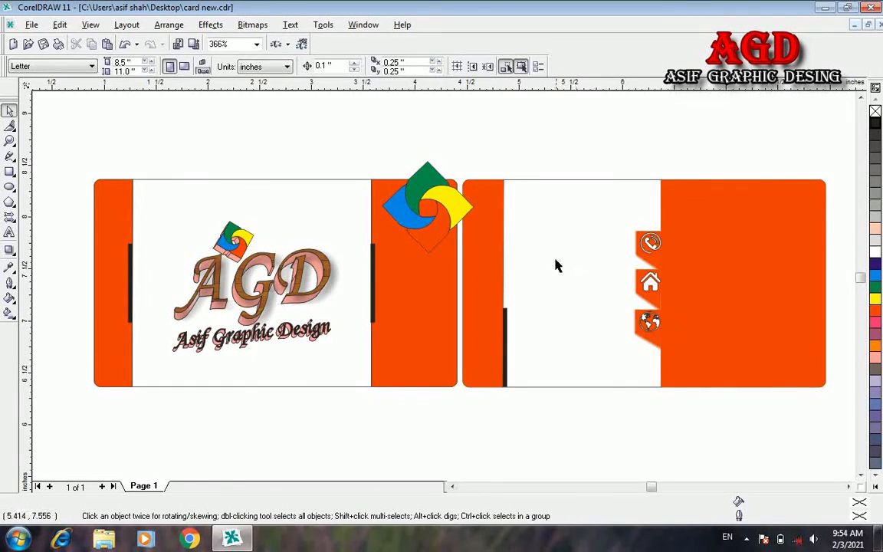
# Step: Type the phone number as a text line beside the phone icon
pyautogui.click(10, 233)
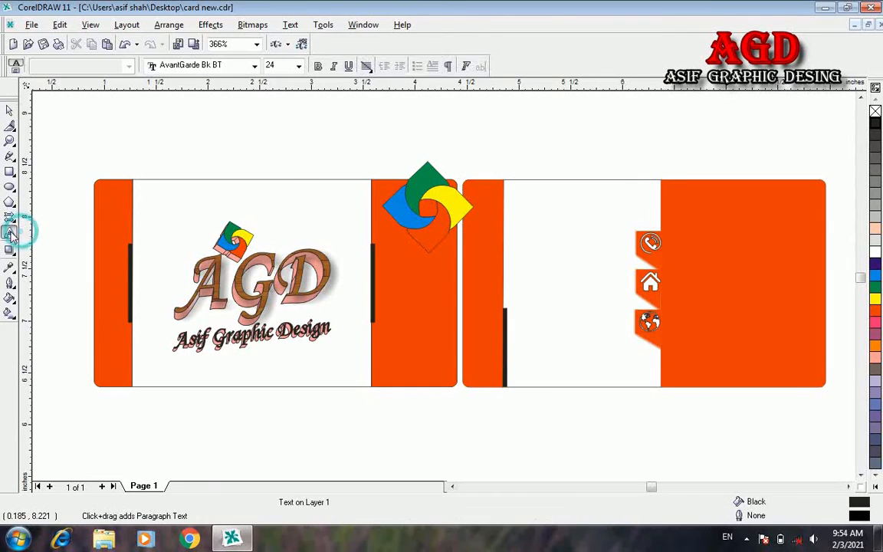
pyautogui.click(668, 244)
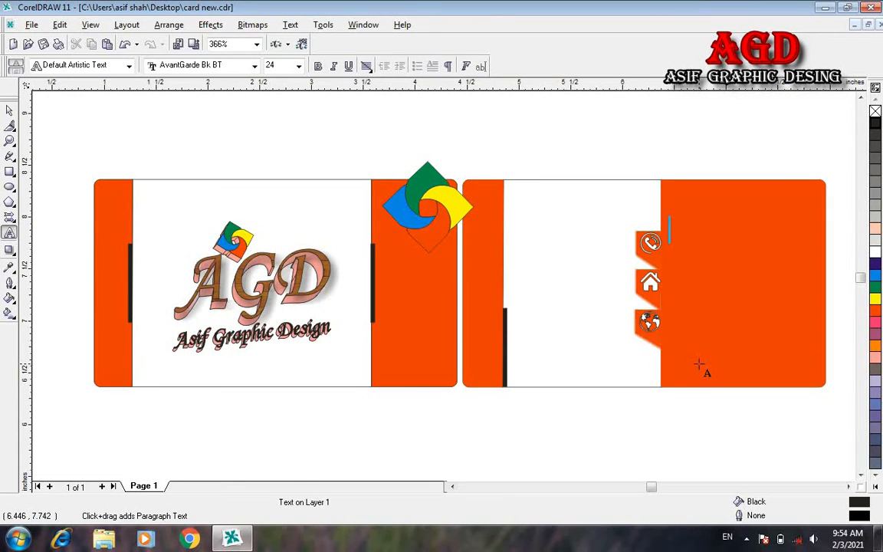
pyautogui.write('+')
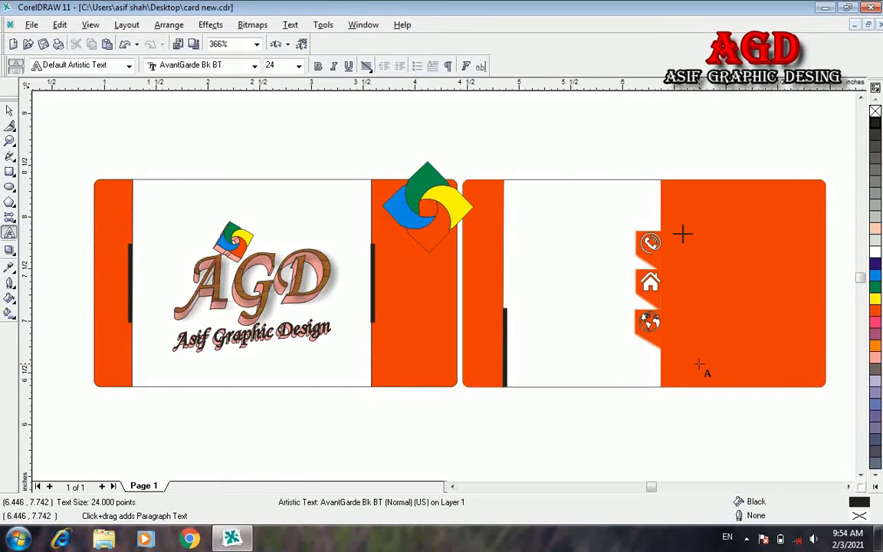
pyautogui.write('92 11 2345678')
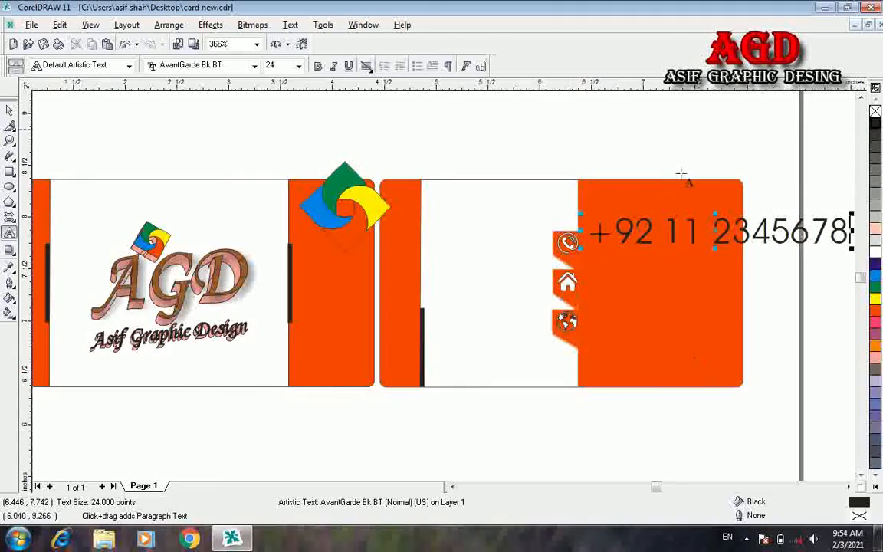
# Step: Format the phone number as 11 pt bold Arial and nudge it slightly lower beside the icon
pyautogui.hotkey('ctrl', 'a')
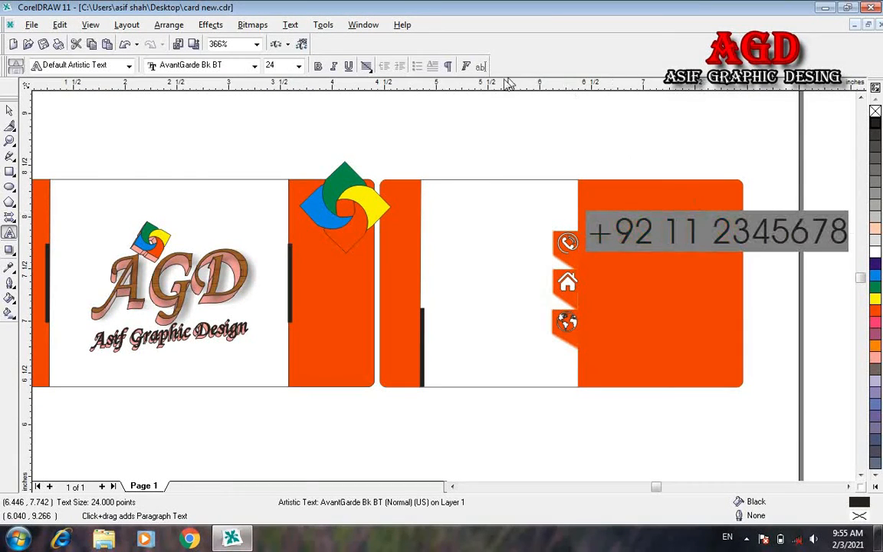
pyautogui.click(299, 66)
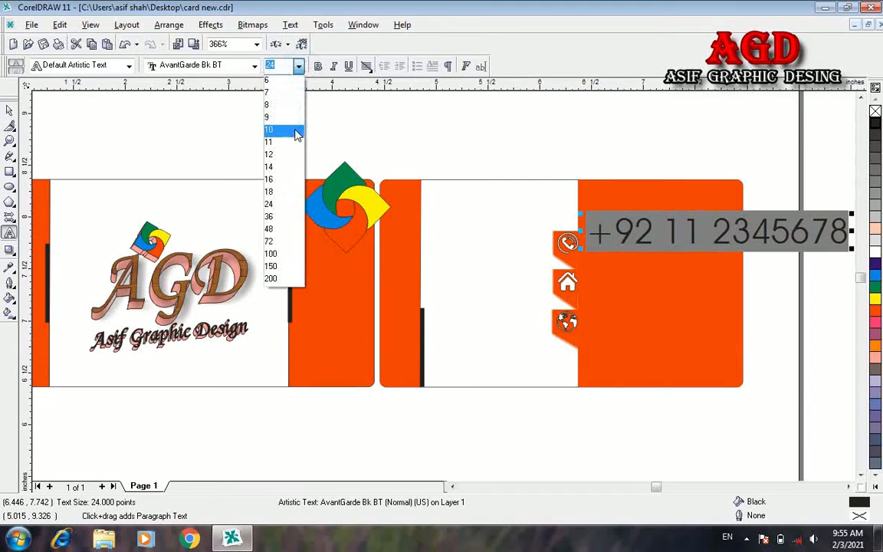
pyautogui.click(296, 132)
pyautogui.click(299, 66)
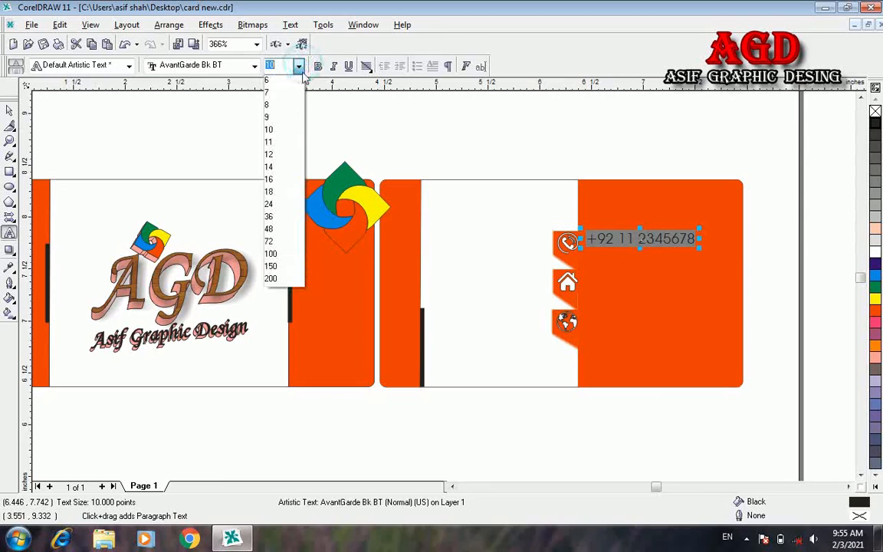
pyautogui.click(288, 144)
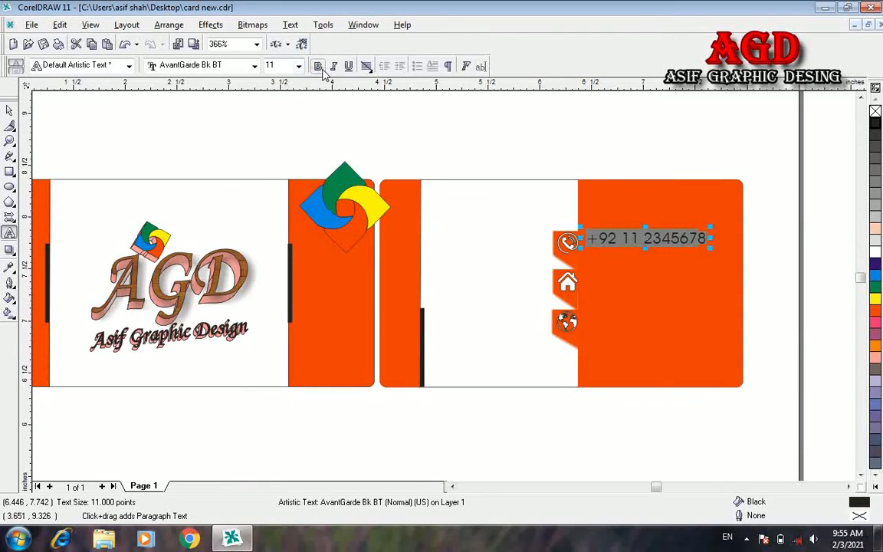
pyautogui.click(318, 67)
pyautogui.click(253, 66)
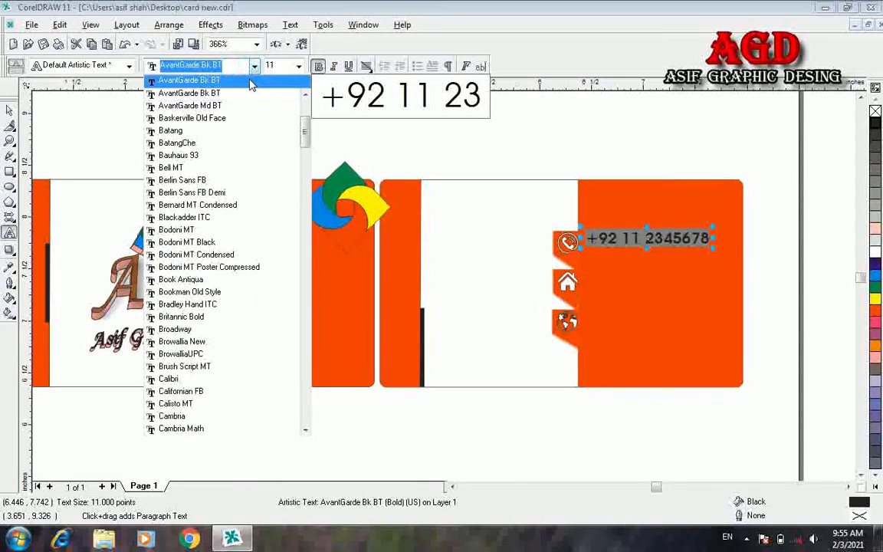
pyautogui.scroll(5, 301, 119)
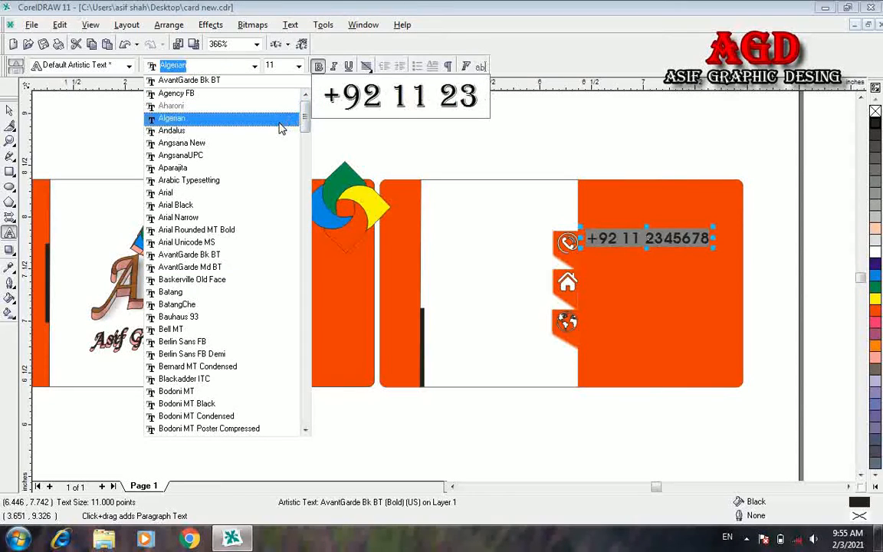
pyautogui.click(230, 192)
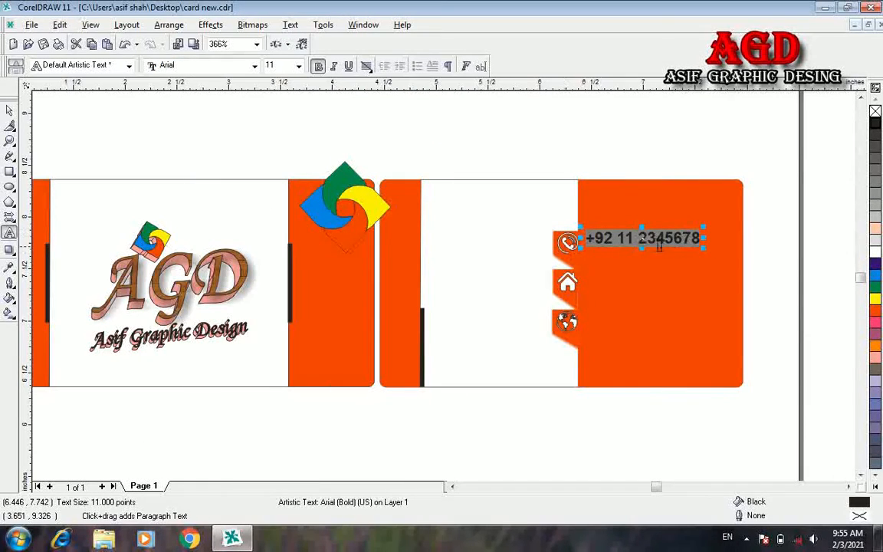
pyautogui.moveTo(643, 236); pyautogui.dragTo(643, 244)
pyautogui.click(588, 288)
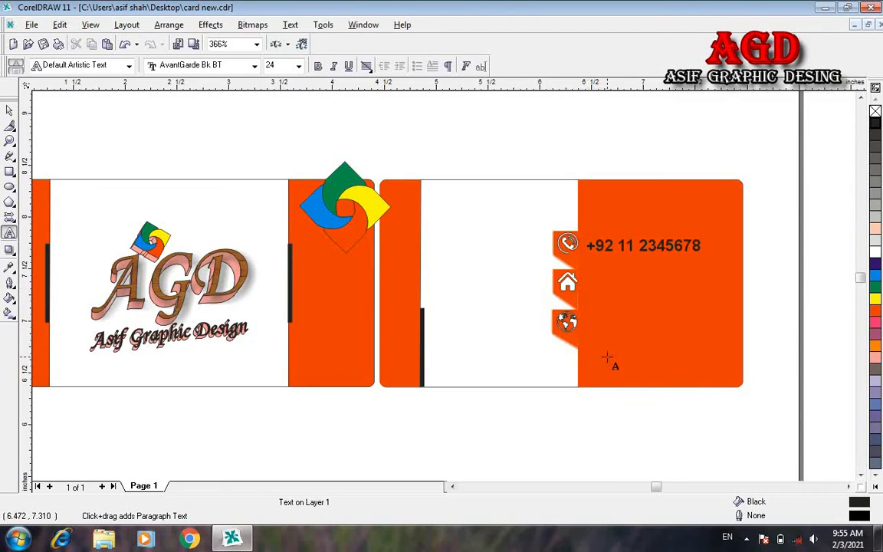
# Step: Type the street address beside the home icon and make it smaller bold Arial
pyautogui.write('C')
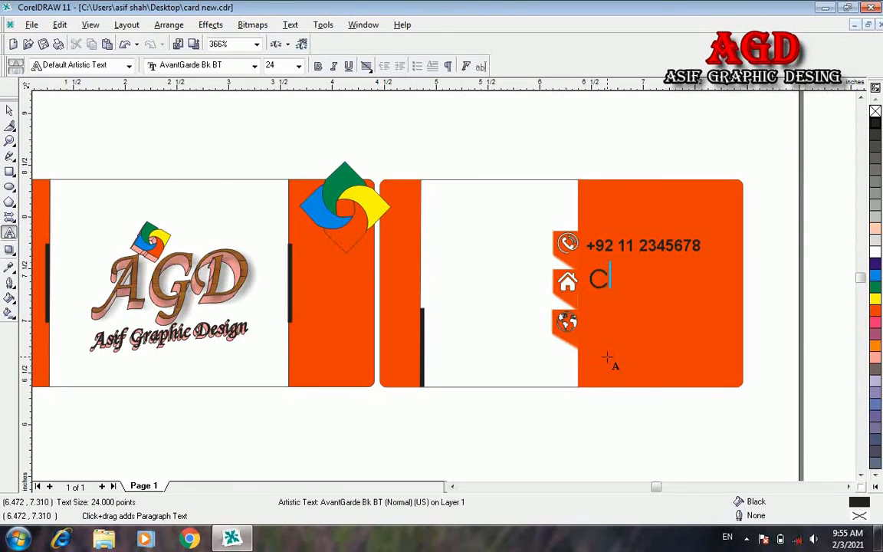
pyautogui.write('harsada road nagum')
pyautogui.press('BackSpace')
pyautogui.press('BackSpace')
pyautogui.press('BackSpace')
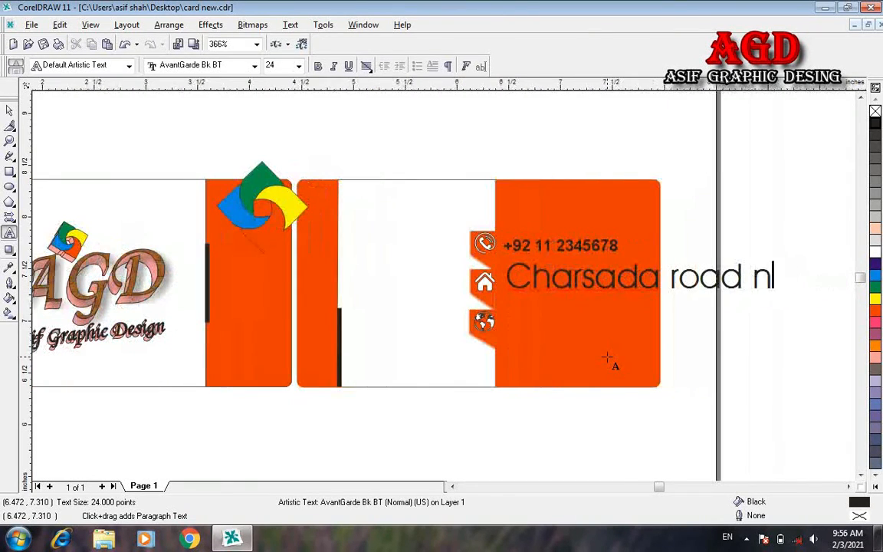
pyautogui.write('aguman')
pyautogui.click(299, 66)
pyautogui.click(277, 111)
pyautogui.click(318, 66)
pyautogui.click(255, 66)
pyautogui.click(188, 80)
pyautogui.click(463, 282)
pyautogui.click(299, 66)
pyautogui.click(277, 131)
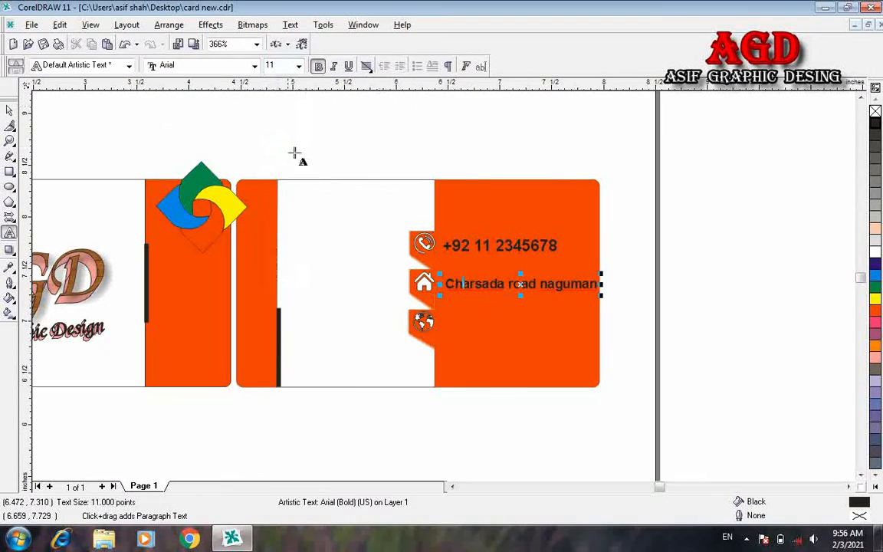
pyautogui.click(449, 326)
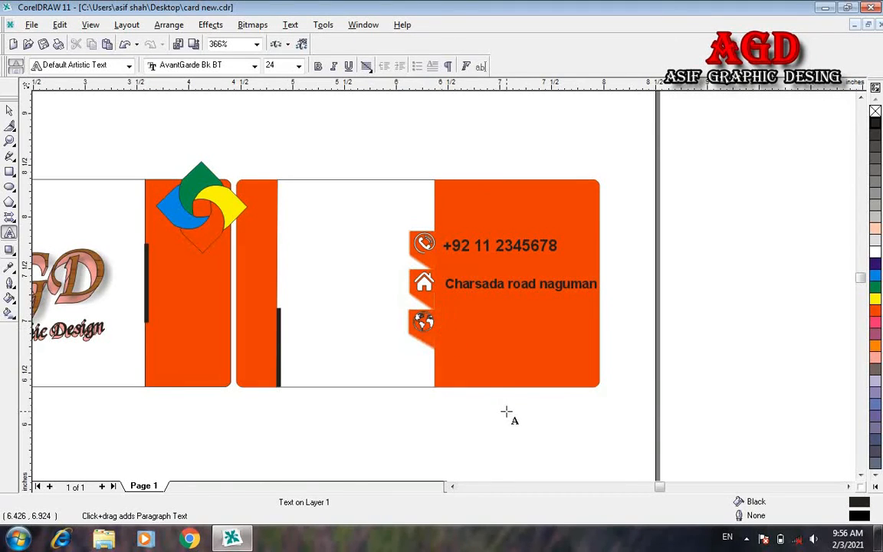
pyautogui.write('www.asifgraphicdesing')
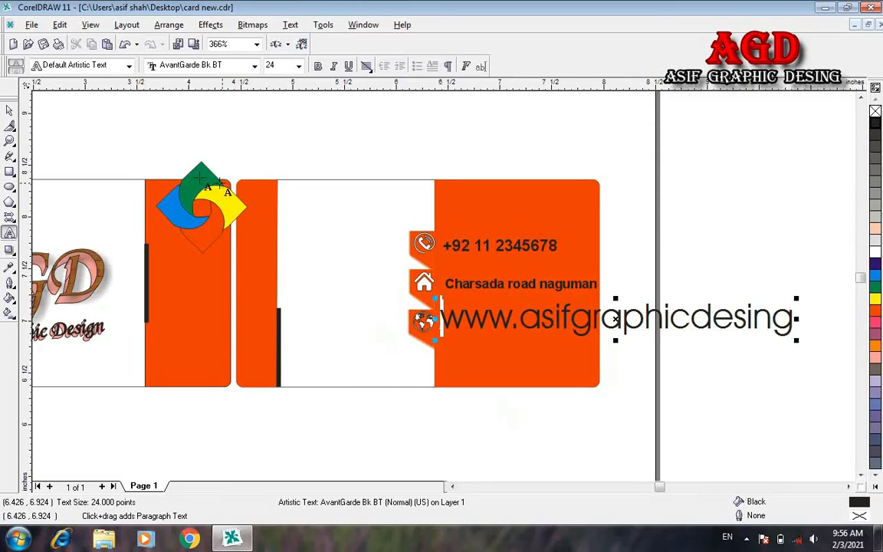
# Step: Make the website text bold Arial at 9 pt
pyautogui.hotkey('ctrl', 'a')
pyautogui.click(298, 66)
pyautogui.click(269, 142)
pyautogui.hotkey('ctrl', 'b')
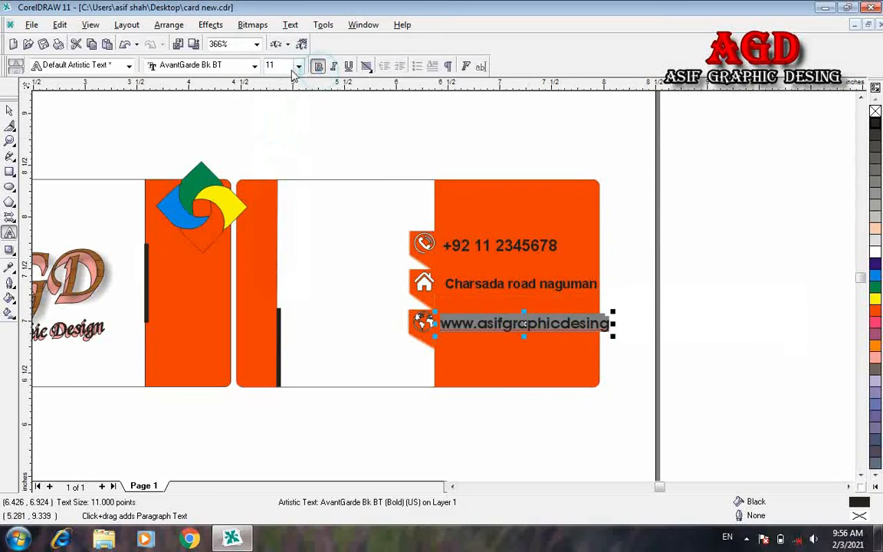
pyautogui.click(255, 66)
pyautogui.click(231, 87)
pyautogui.click(299, 66)
pyautogui.click(267, 117)
# Step: Shrink the phone number text to 9 pt
pyautogui.click(473, 285)
pyautogui.hotkey('ctrl', 'a')
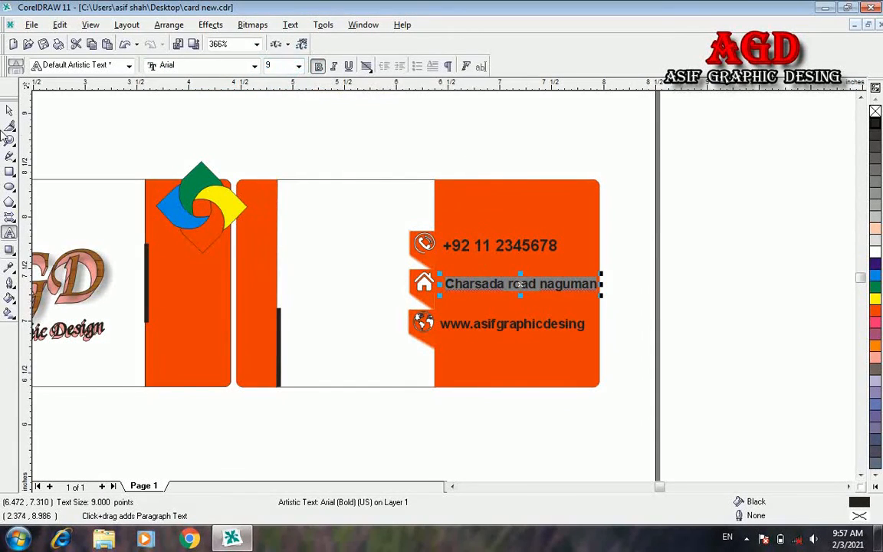
pyautogui.click(10, 111)
pyautogui.click(491, 247)
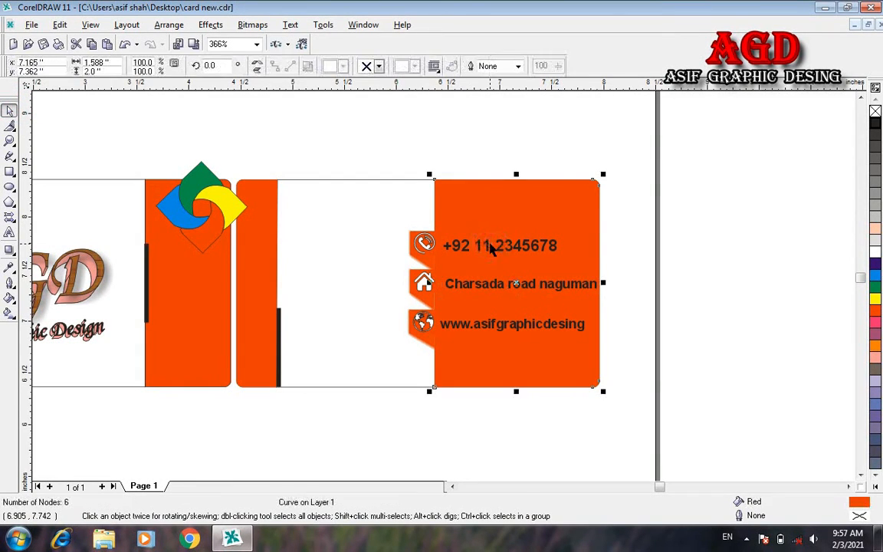
pyautogui.click(489, 244)
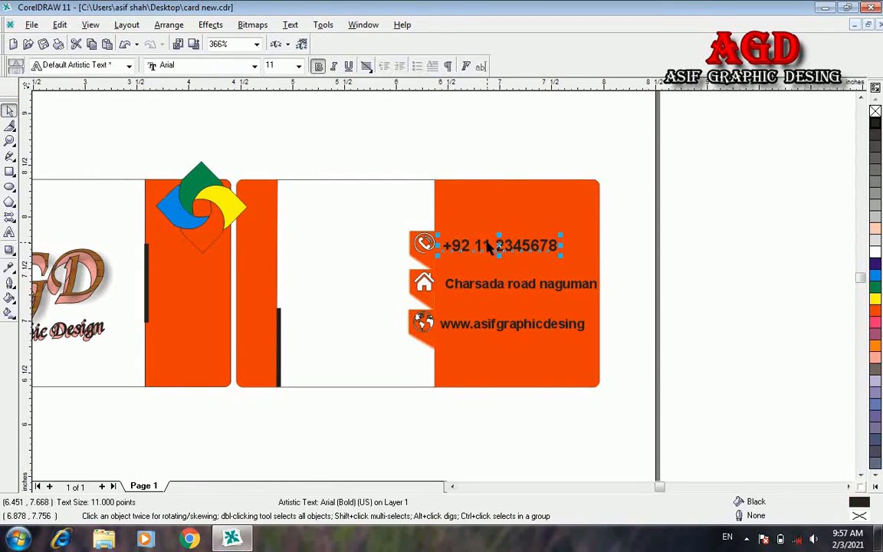
pyautogui.click(298, 65)
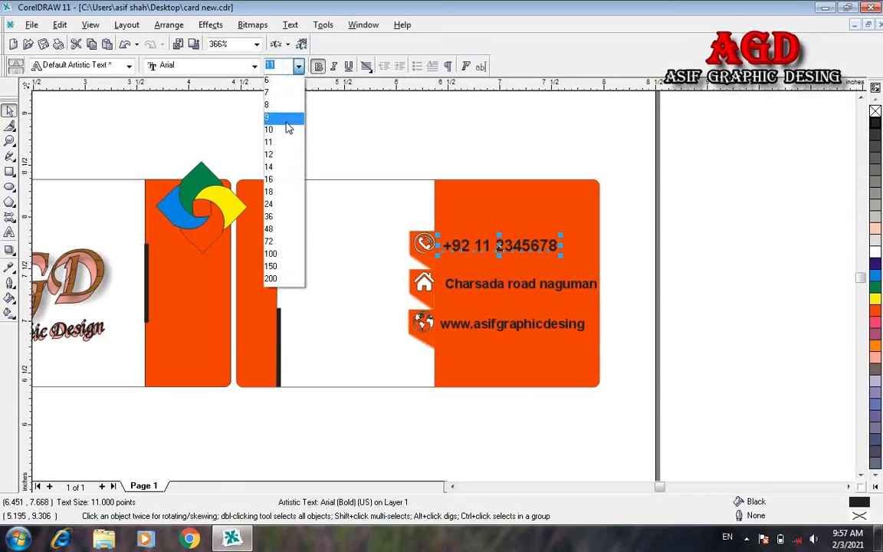
pyautogui.click(289, 120)
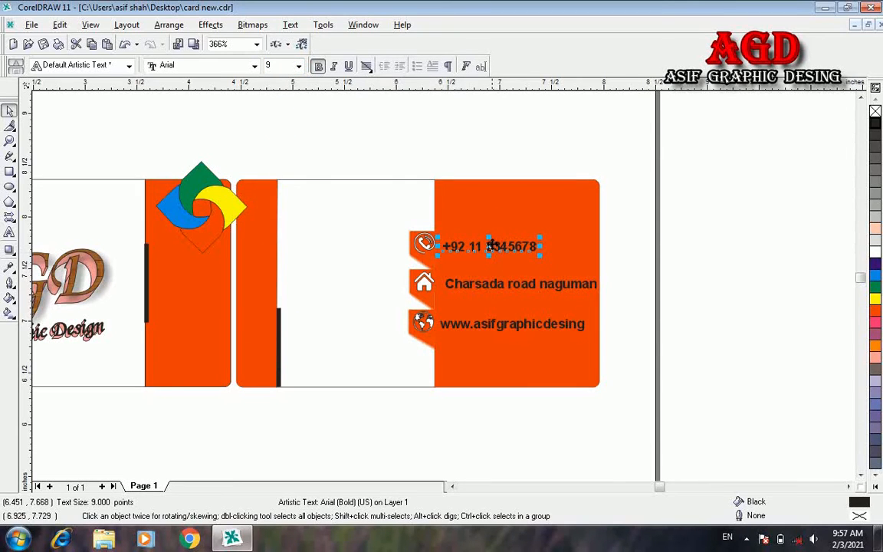
# Step: Turn the contact texts white and marquee-select all the contact texts and icons
pyautogui.press('F4')
pyautogui.click(657, 238)
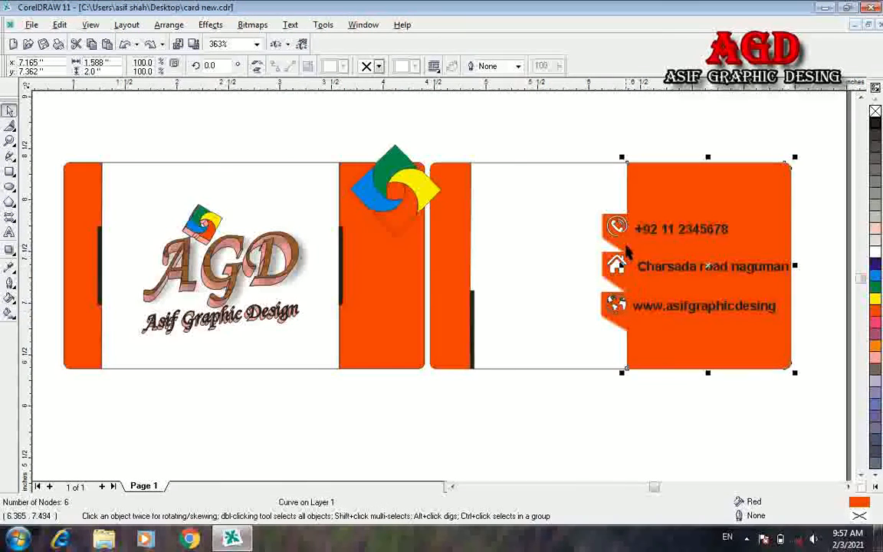
pyautogui.click(657, 237)
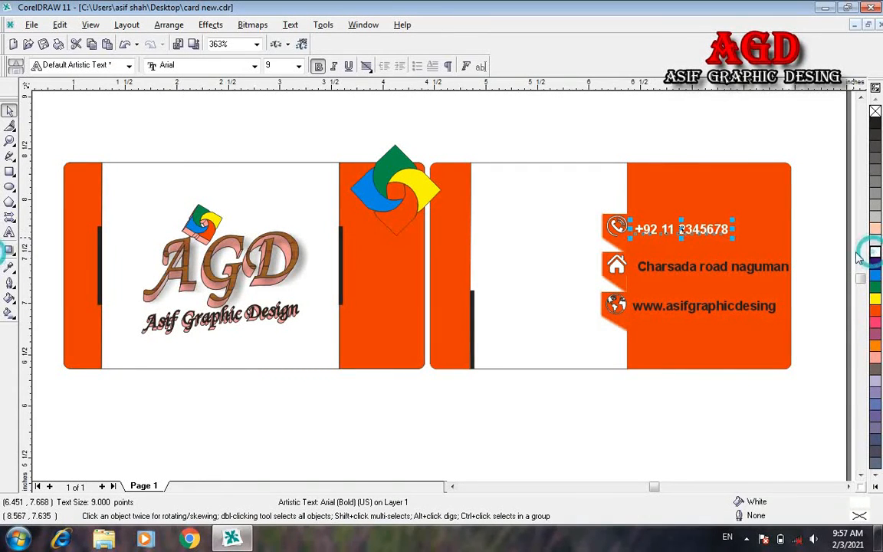
pyautogui.click(786, 267)
pyautogui.click(758, 311)
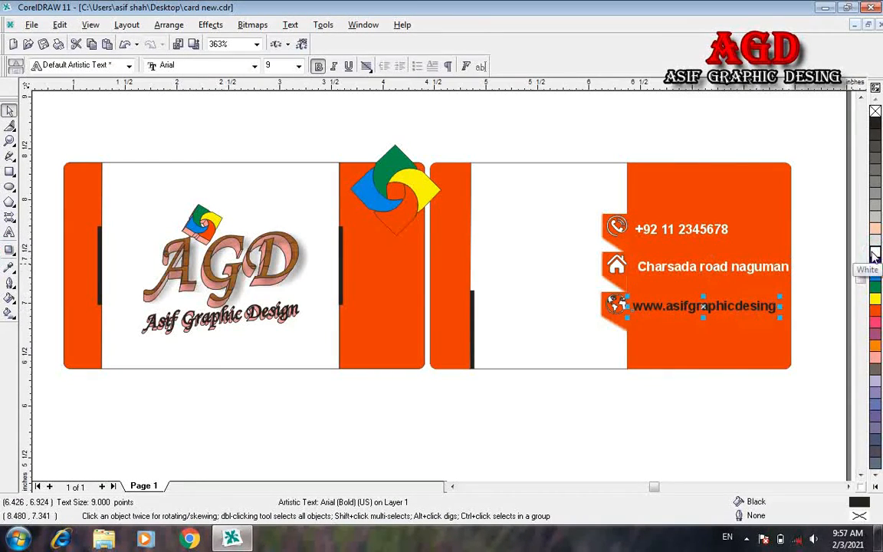
pyautogui.click(844, 443)
pyautogui.moveTo(842, 438); pyautogui.dragTo(581, 204)
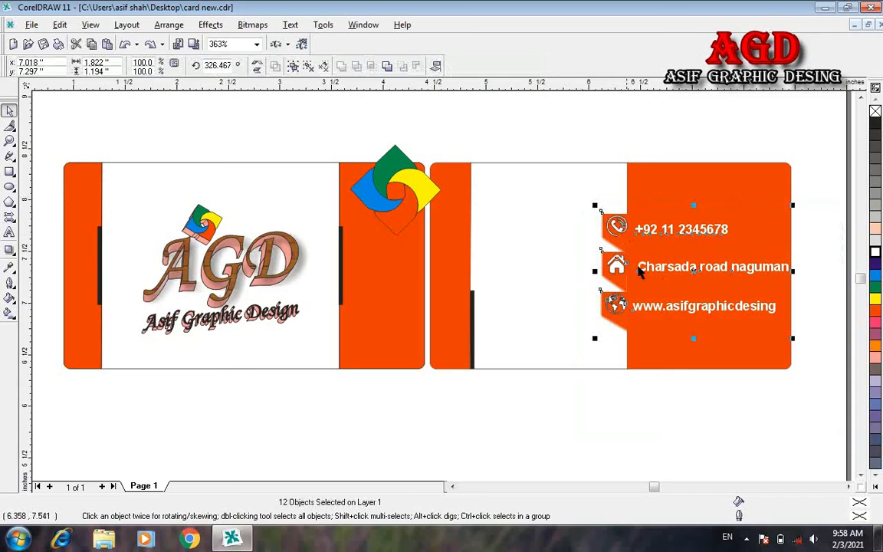
# Step: Move the contact texts and icons slightly down and narrow the block from its left side
pyautogui.click(692, 272)
pyautogui.moveTo(692, 272); pyautogui.dragTo(693, 302)
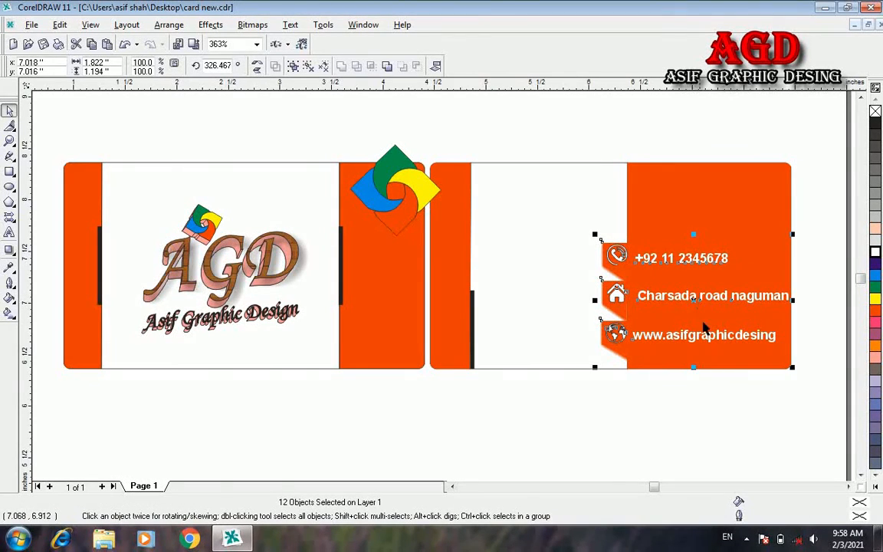
pyautogui.click(735, 415)
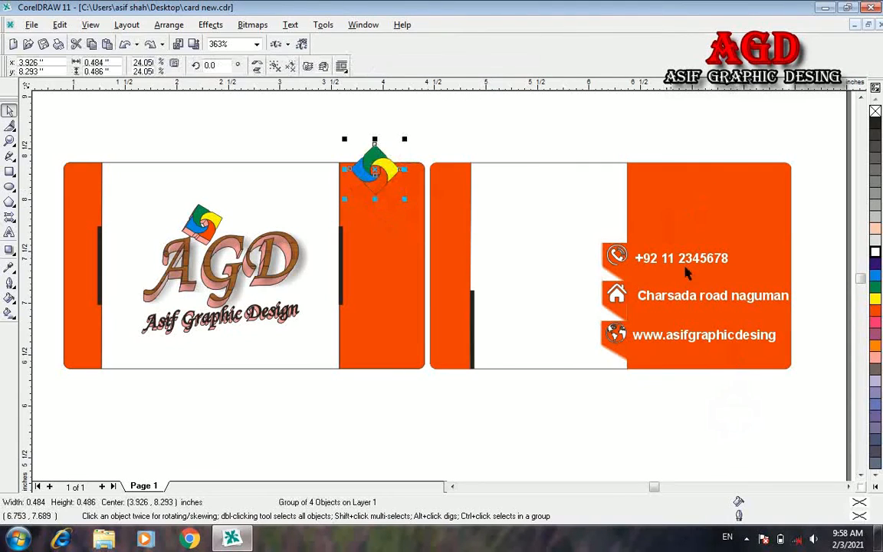
pyautogui.click(606, 373)
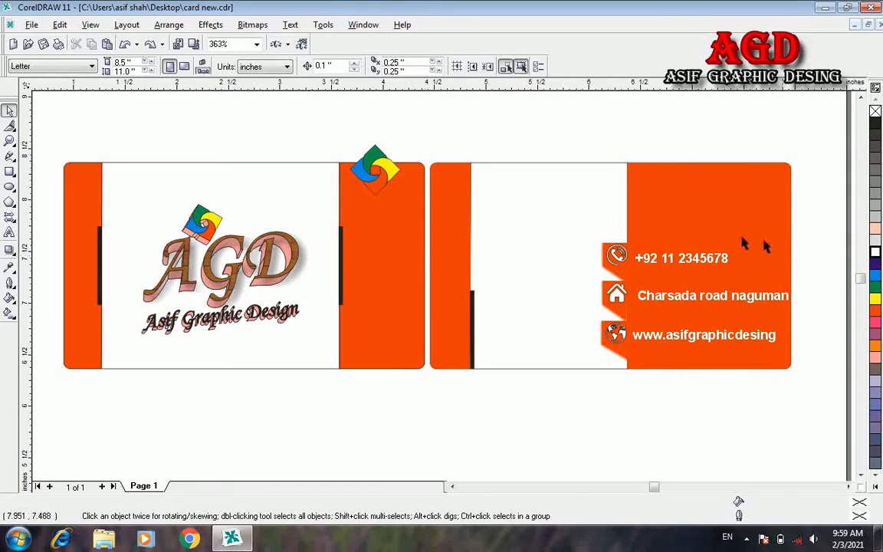
pyautogui.moveTo(801, 438); pyautogui.dragTo(567, 145)
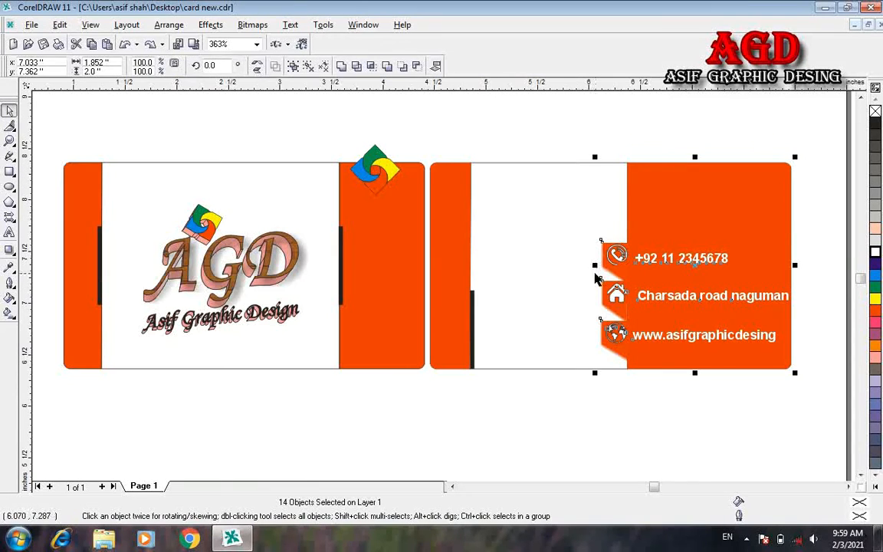
pyautogui.moveTo(594, 266); pyautogui.dragTo(620, 266)
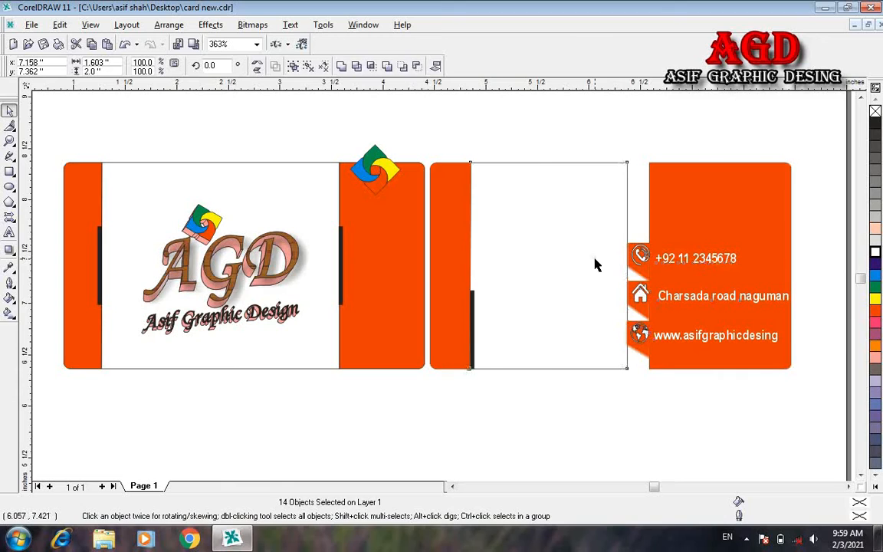
# Step: Widen the back card's white rectangle to the right
pyautogui.click(611, 266)
pyautogui.moveTo(631, 265); pyautogui.dragTo(657, 266)
pyautogui.click(664, 394)
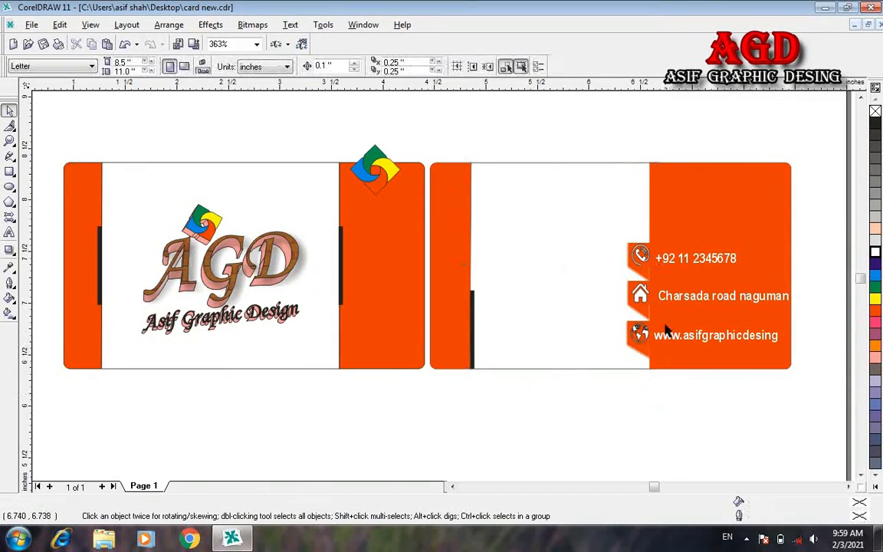
pyautogui.click(650, 299)
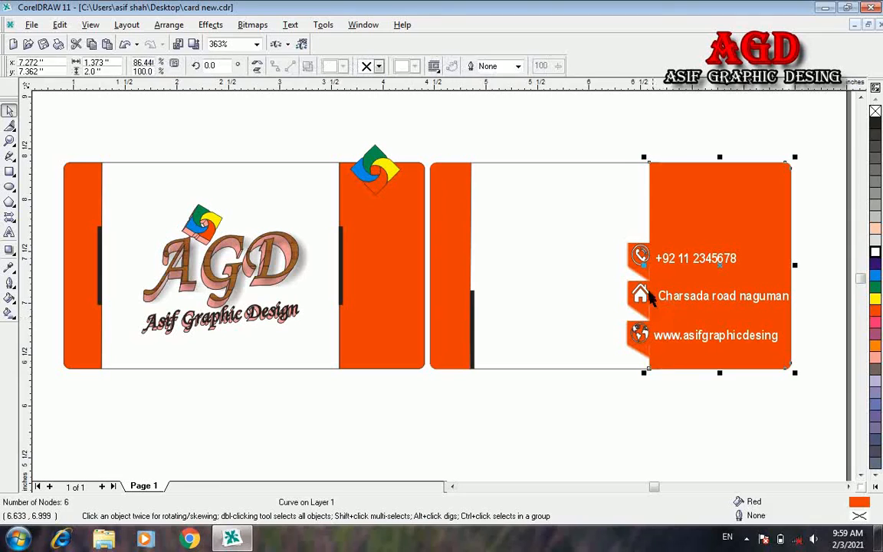
# Step: Stretch the back card's orange panel slightly to the left
pyautogui.click(688, 386)
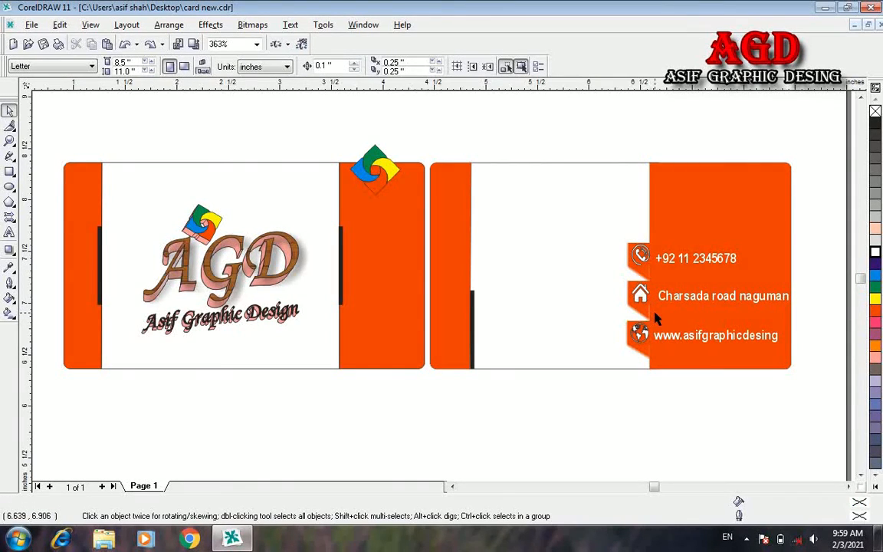
pyautogui.click(681, 229)
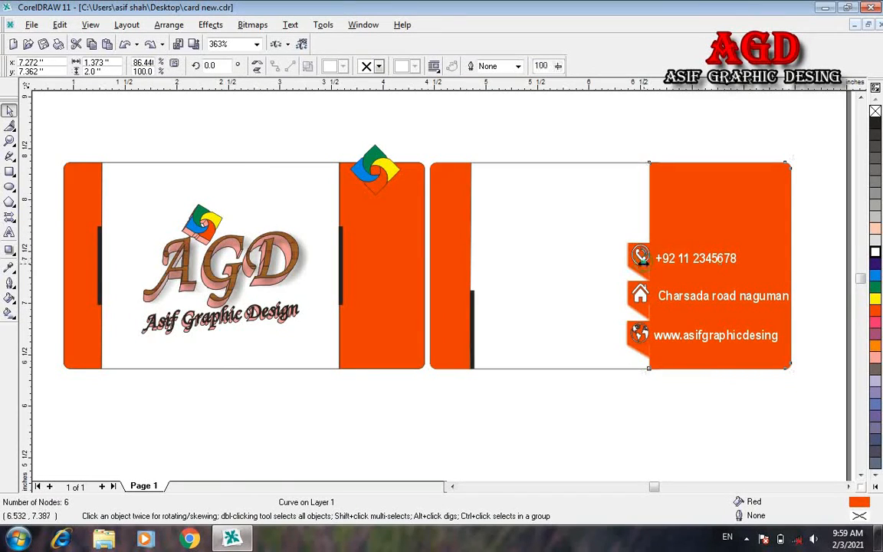
pyautogui.moveTo(644, 265); pyautogui.dragTo(640, 265)
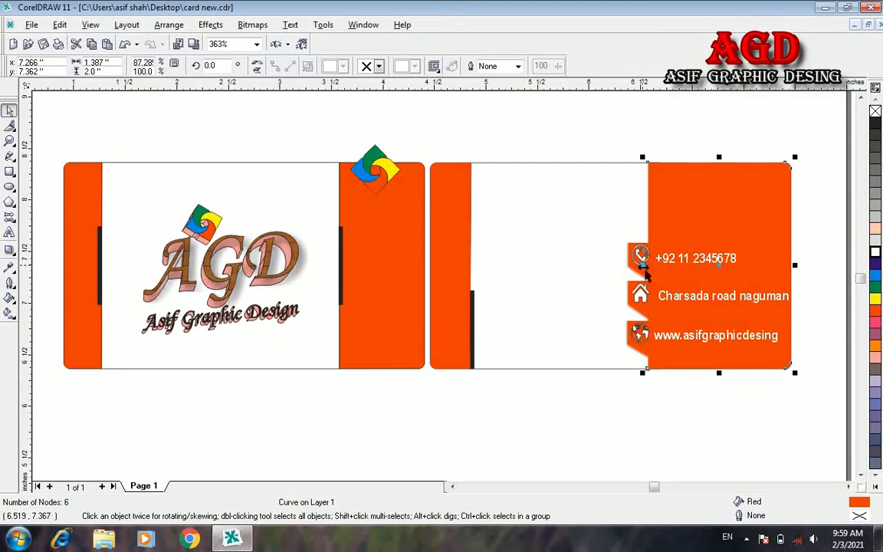
pyautogui.click(675, 406)
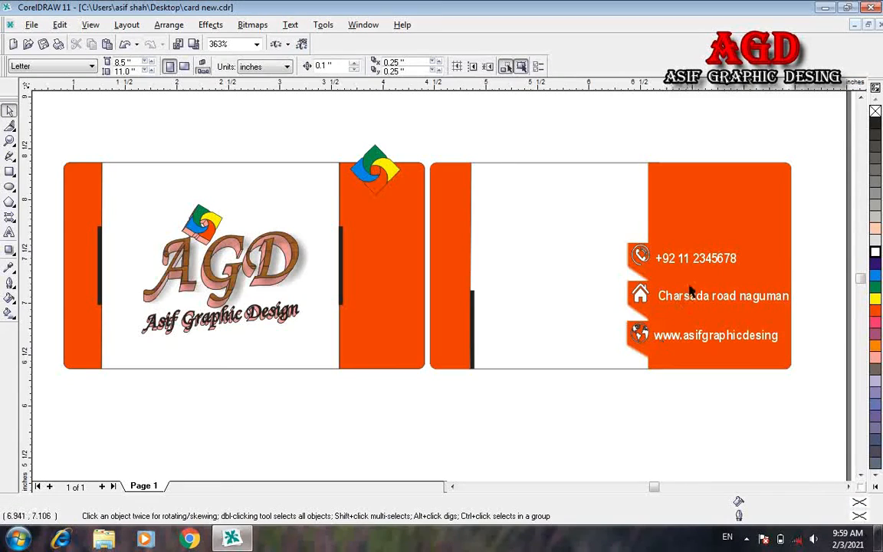
# Step: Centre the phone, address and website texts vertically on their icons with C
pyautogui.click(707, 263)
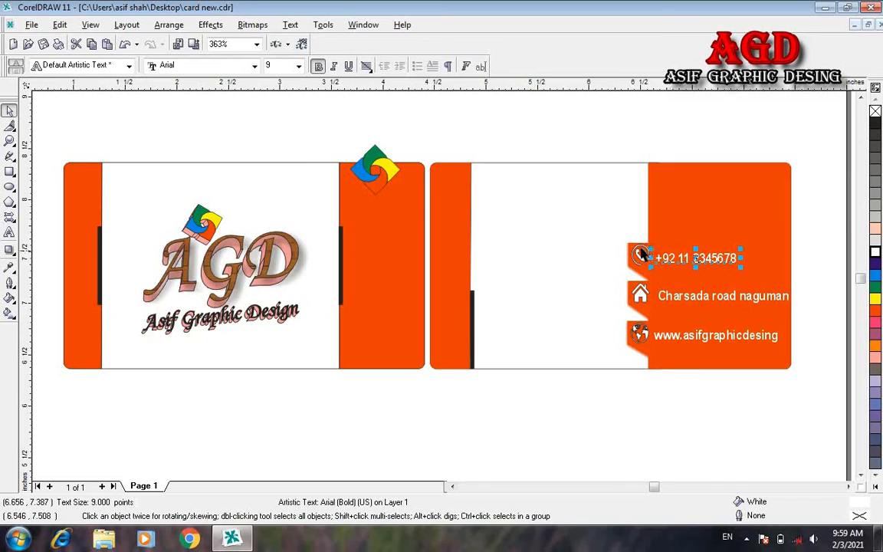
pyautogui.keyDown('shift'); pyautogui.click(640, 257); pyautogui.keyUp('shift')
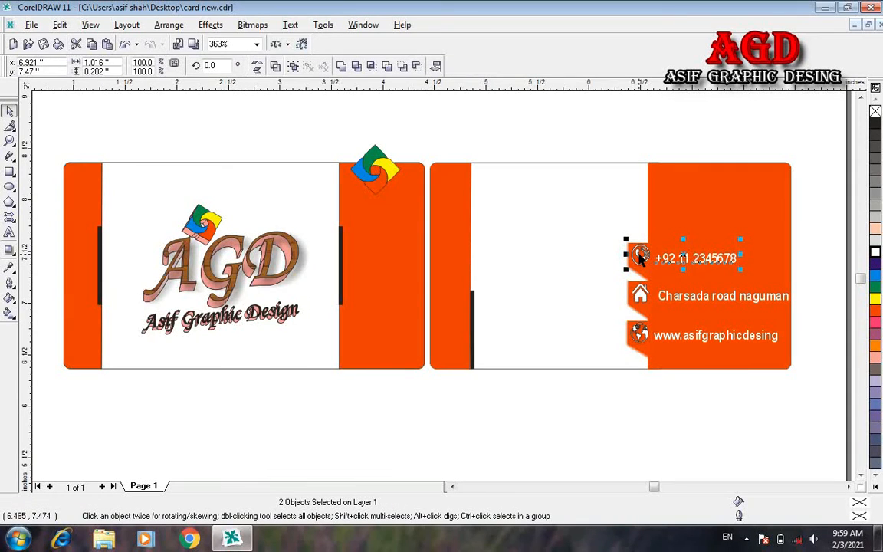
pyautogui.press('c')
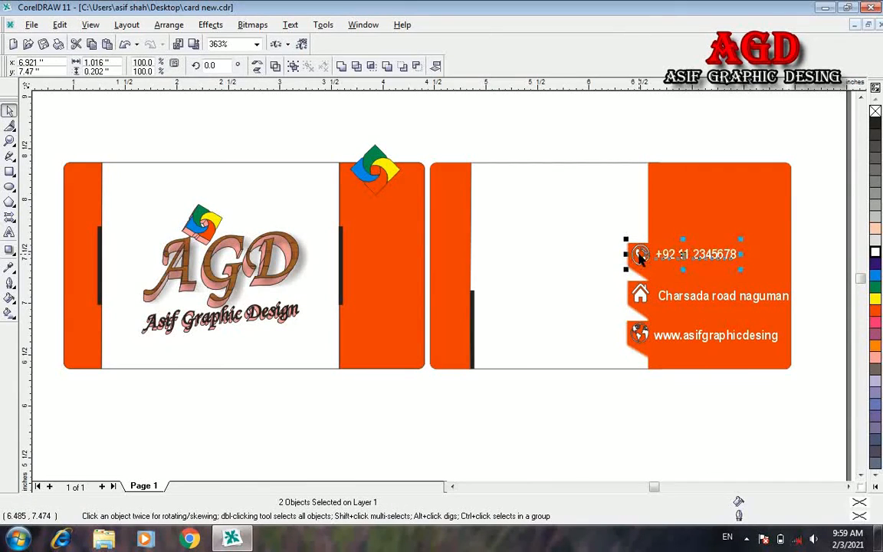
pyautogui.click(717, 296)
pyautogui.keyDown('shift'); pyautogui.click(640, 295); pyautogui.keyUp('shift')
pyautogui.press('c')
pyautogui.click(711, 404)
pyautogui.click(656, 335)
pyautogui.keyDown('shift'); pyautogui.click(639, 334); pyautogui.keyUp('shift')
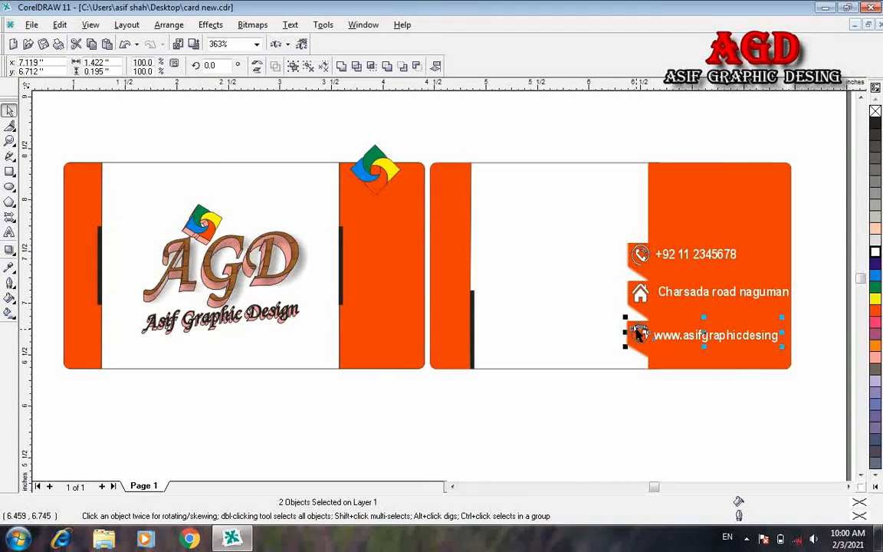
pyautogui.press('c')
# Step: Move the four-colour logo onto the orange panel at a smaller size
pyautogui.click(640, 253)
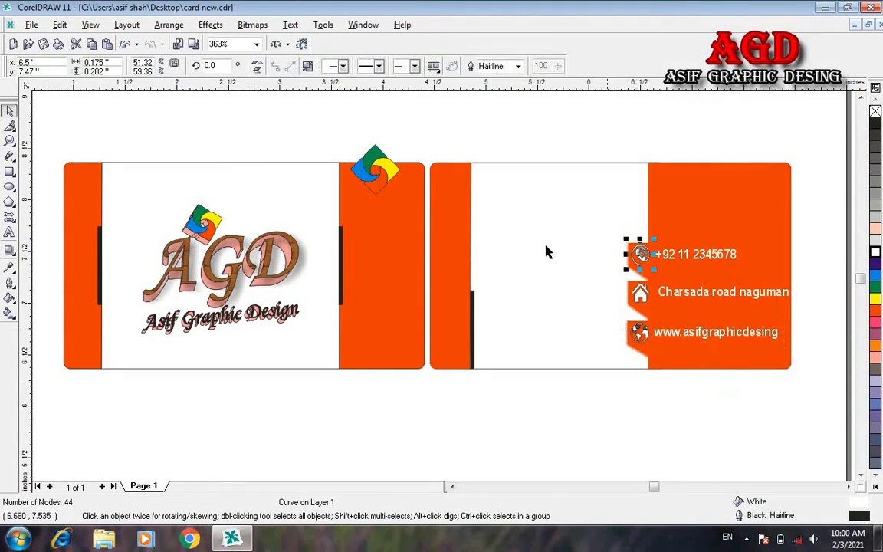
pyautogui.click(374, 158)
pyautogui.moveTo(402, 195); pyautogui.dragTo(706, 186)
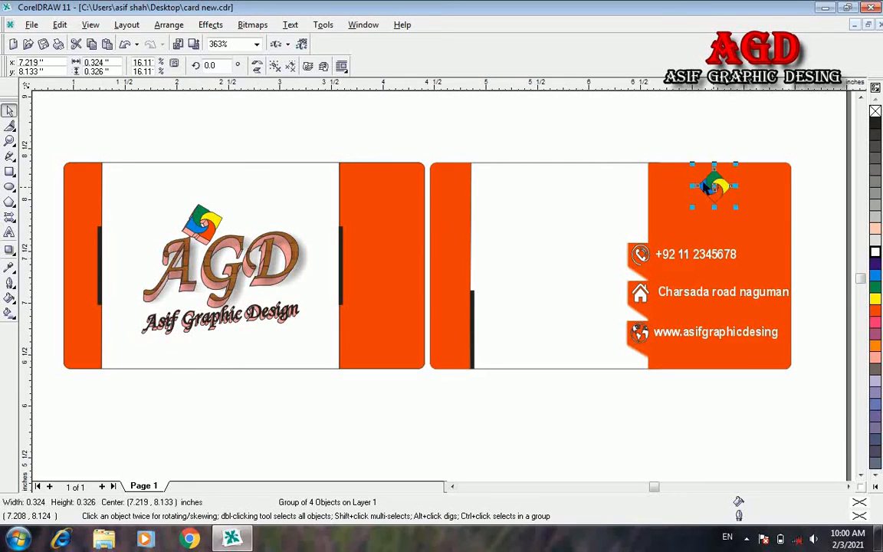
# Step: Add the title 'Asif Graphic design' on the orange panel in 9 pt bold Arial
pyautogui.click(9, 232)
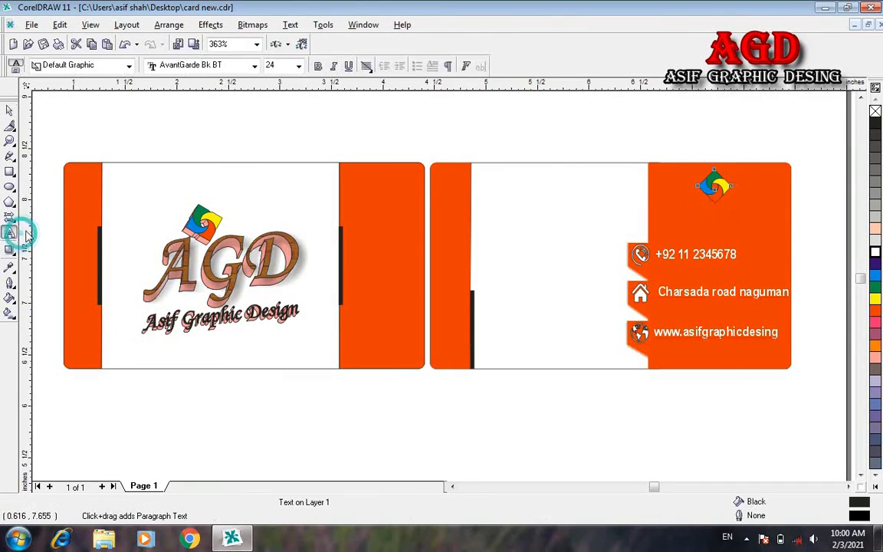
pyautogui.click(669, 221)
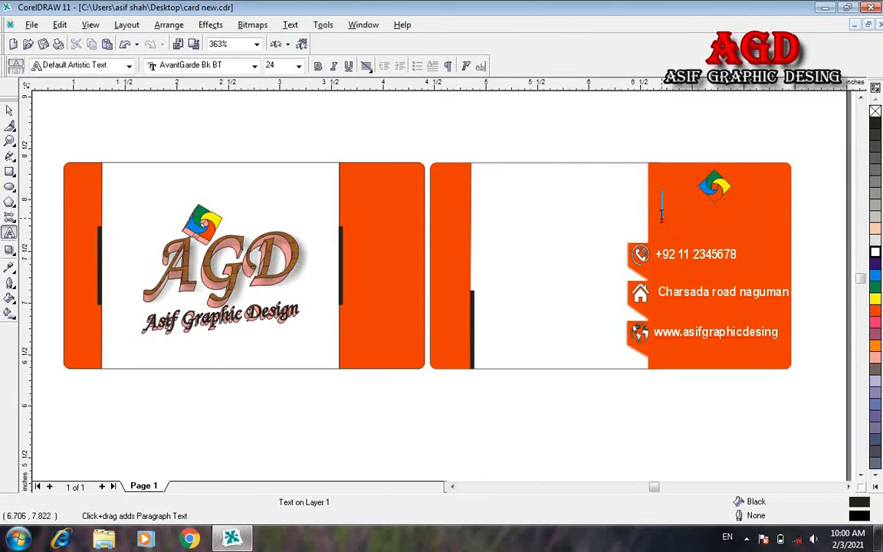
pyautogui.write('Asif Graphic d')
pyautogui.write('esign')
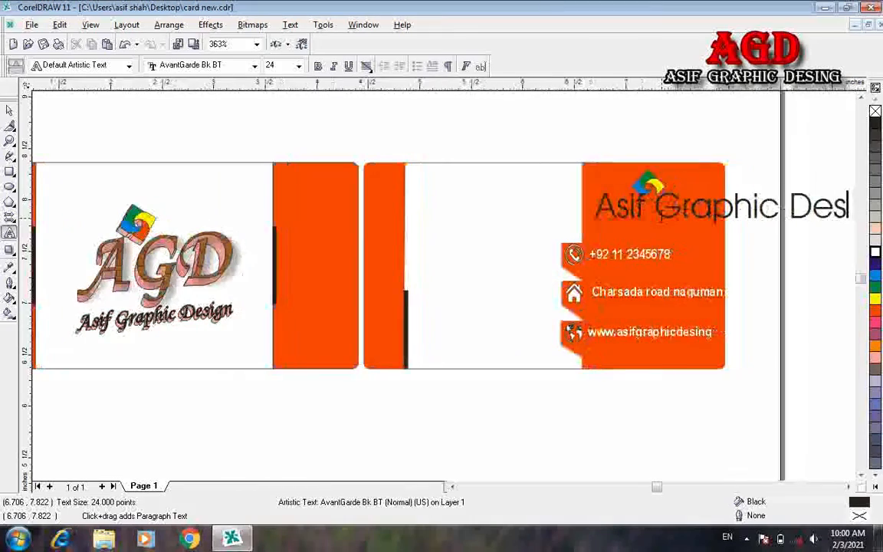
pyautogui.hotkey('ctrl', 'a')
pyautogui.click(299, 66)
pyautogui.click(285, 128)
pyautogui.click(253, 66)
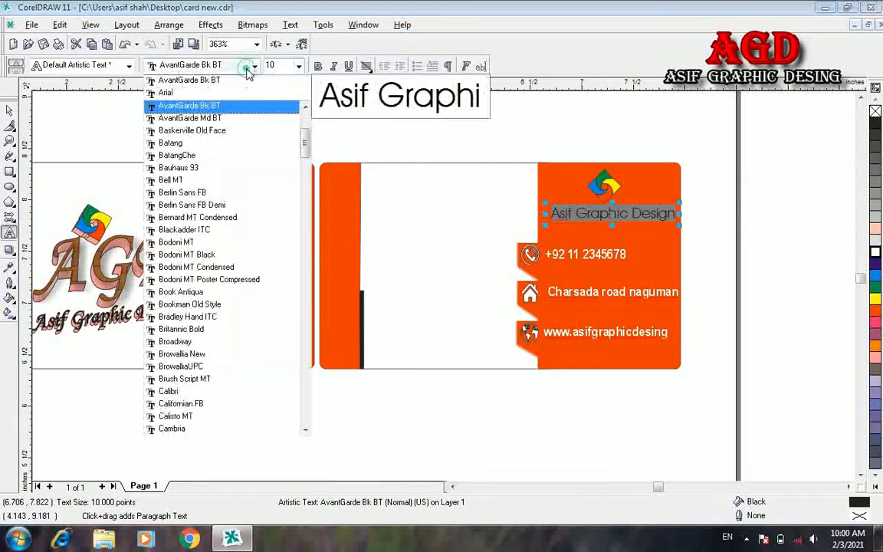
pyautogui.click(241, 92)
pyautogui.click(319, 66)
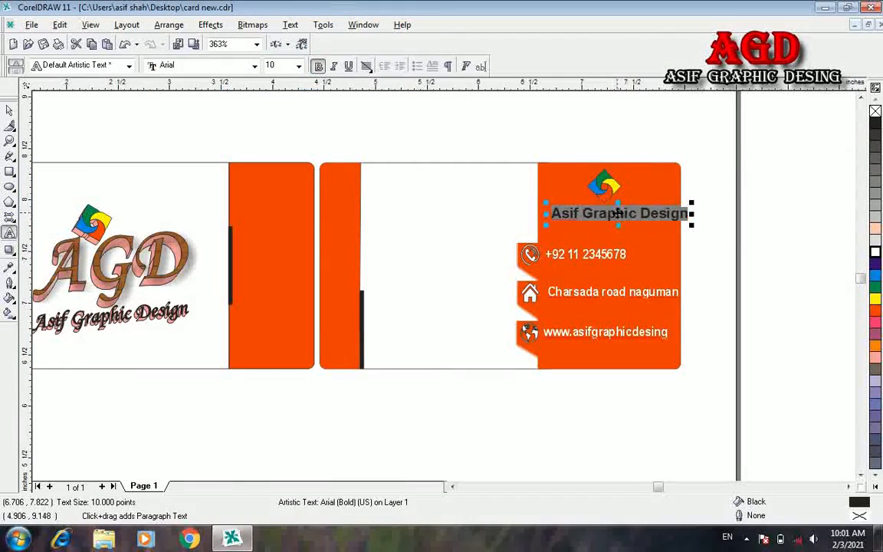
pyautogui.click(299, 66)
pyautogui.click(289, 119)
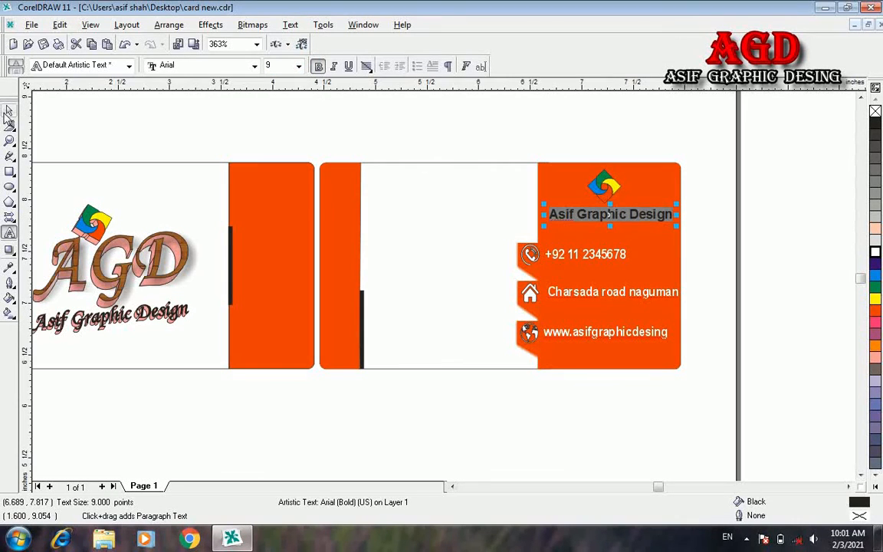
# Step: Centre the title under the logo and nudge both slightly right
pyautogui.click(9, 112)
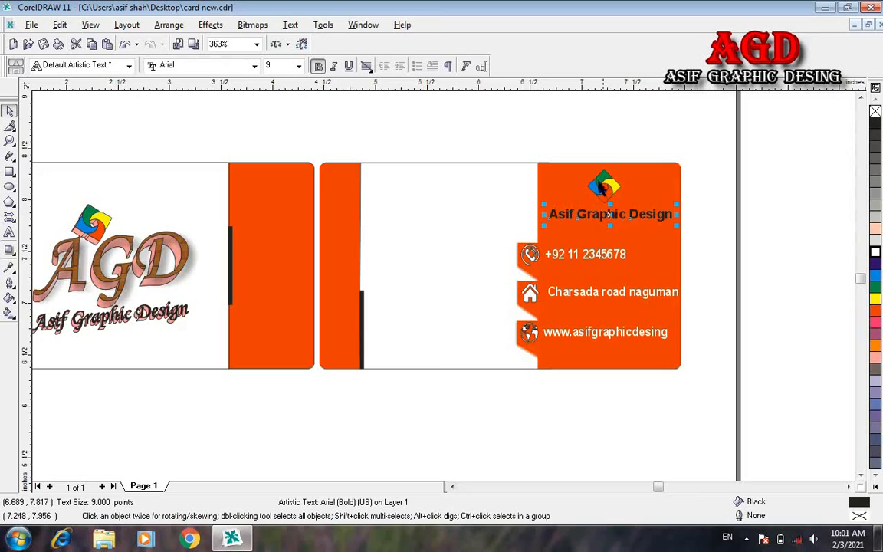
pyautogui.keyDown('shift'); pyautogui.click(604, 182); pyautogui.keyUp('shift')
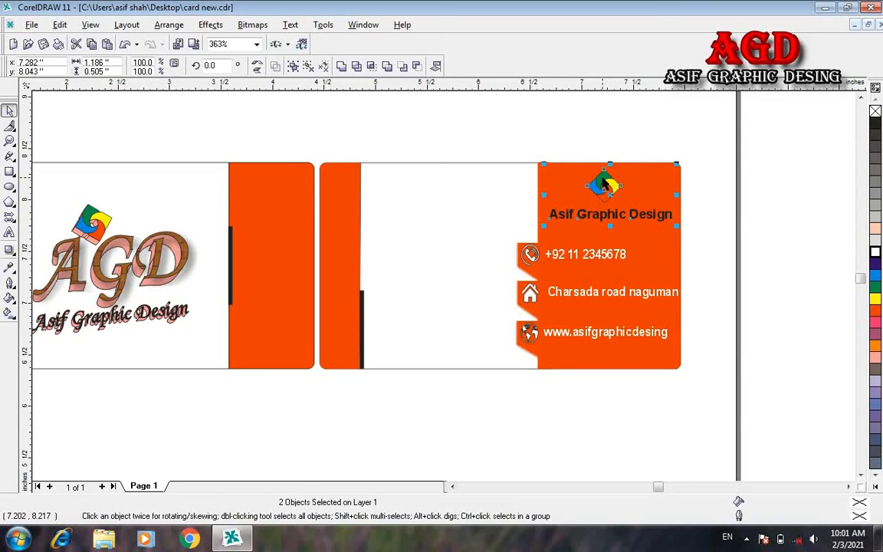
pyautogui.press('c')
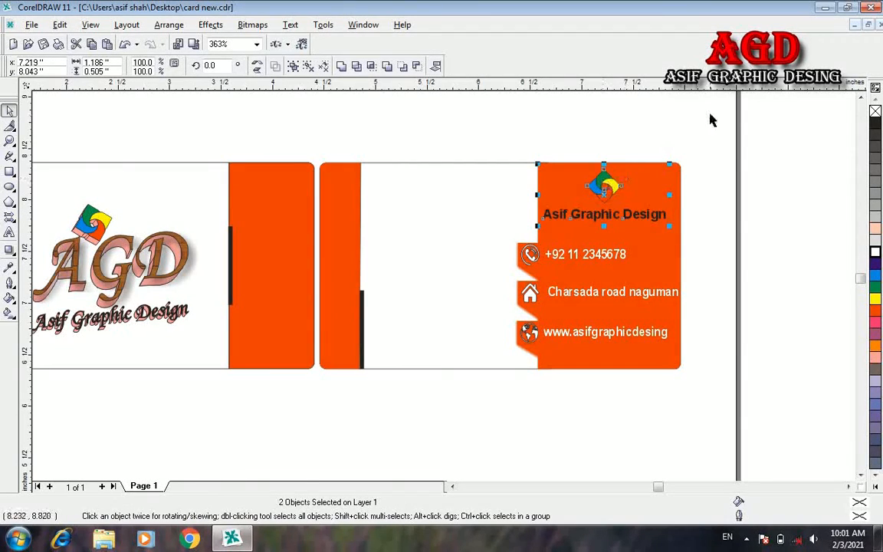
pyautogui.click(709, 115)
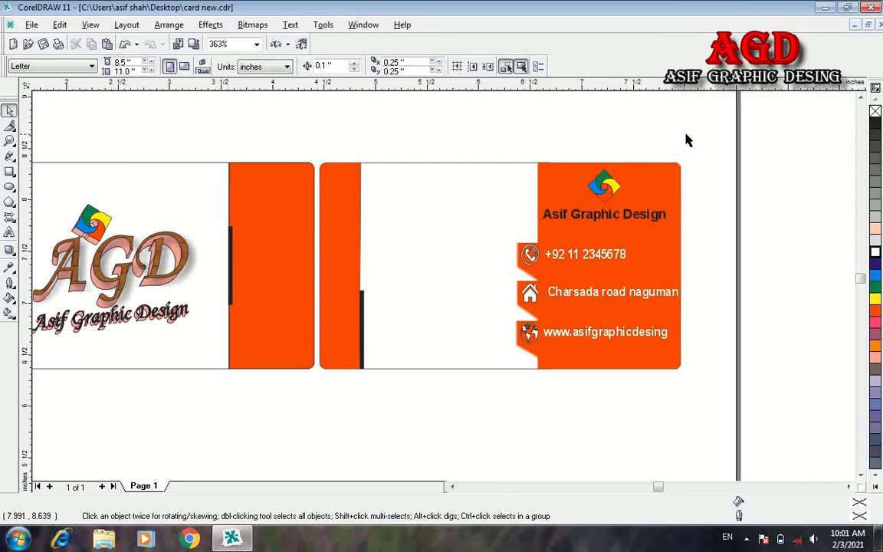
pyautogui.moveTo(695, 133); pyautogui.dragTo(475, 221)
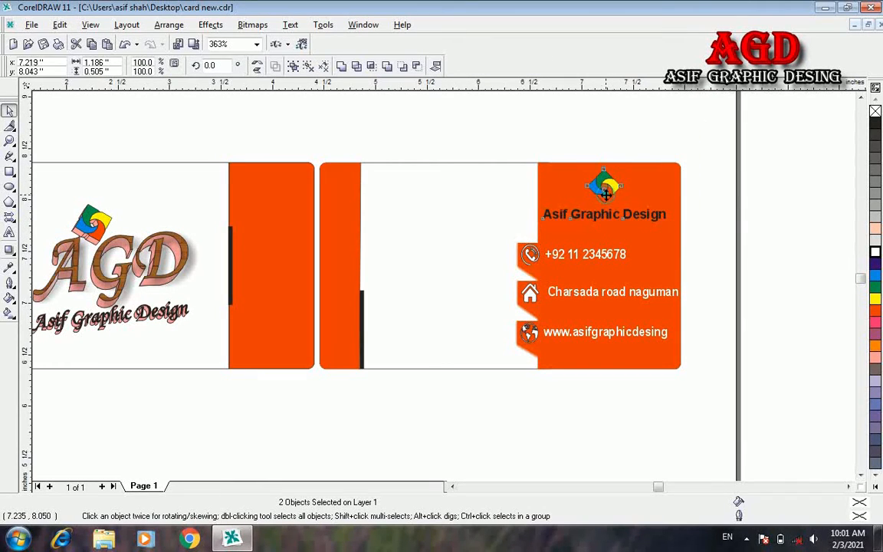
pyautogui.moveTo(606, 193); pyautogui.dragTo(610, 199)
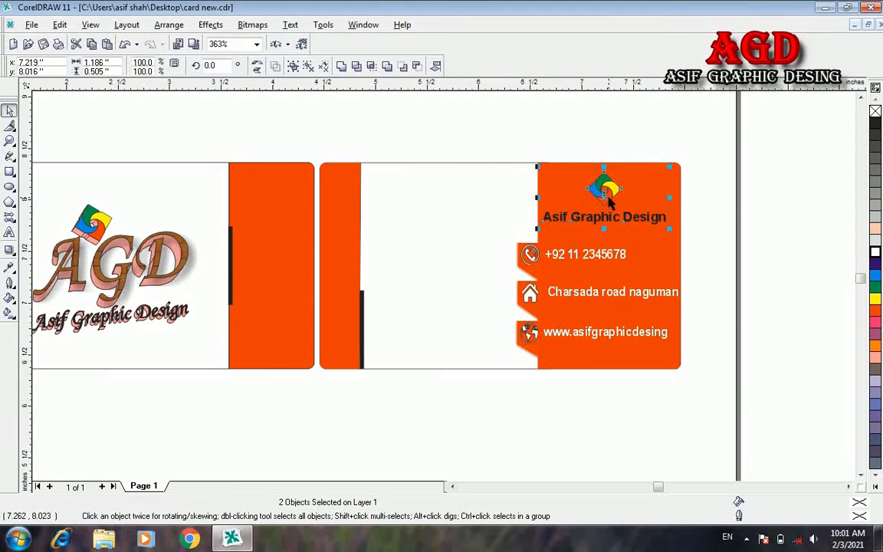
pyautogui.click(693, 225)
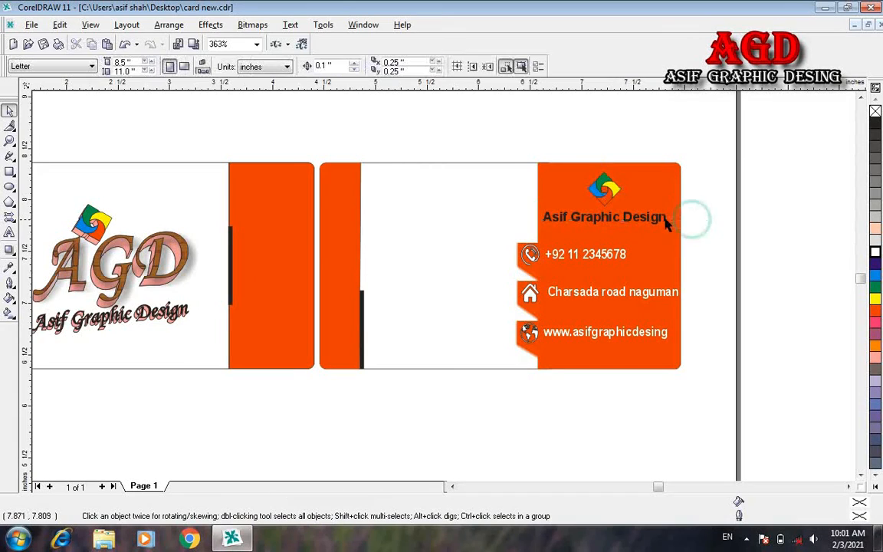
pyautogui.click(664, 221)
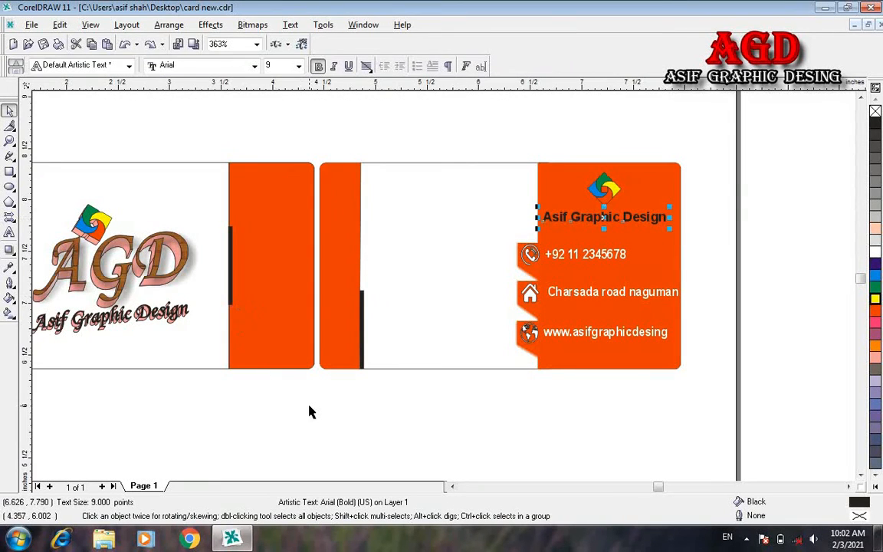
# Step: Select the large AGD logo on the left card and resize it
pyautogui.click(452, 486)
pyautogui.click(452, 486)
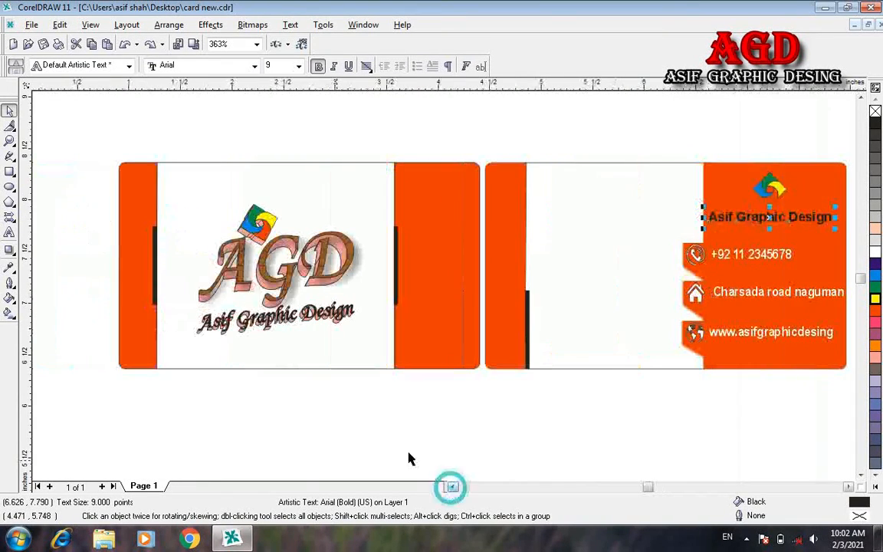
pyautogui.click(283, 306)
pyautogui.moveTo(355, 334); pyautogui.dragTo(310, 299)
pyautogui.click(278, 260)
pyautogui.click(278, 260)
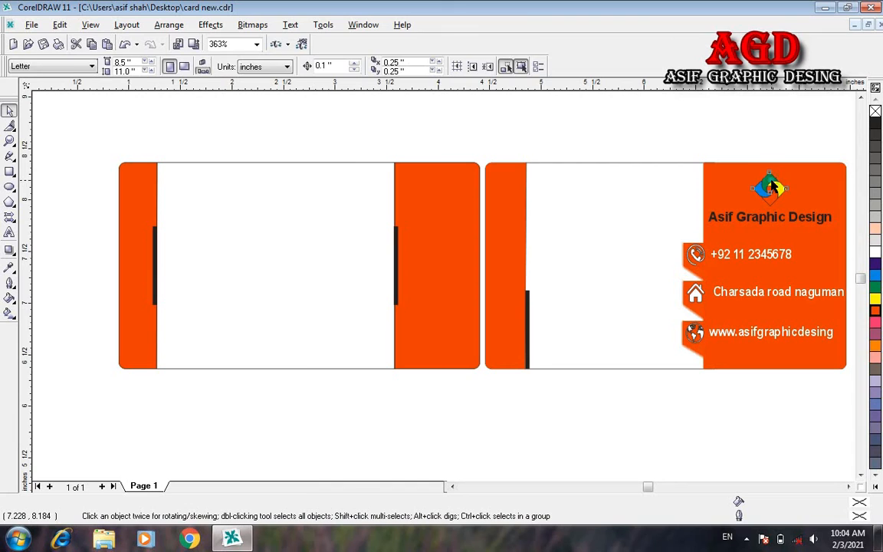
# Step: Copy the small colourful logo onto the left card and move it up-left
pyautogui.click(775, 187)
pyautogui.moveTo(773, 187); pyautogui.dragTo(321, 299)
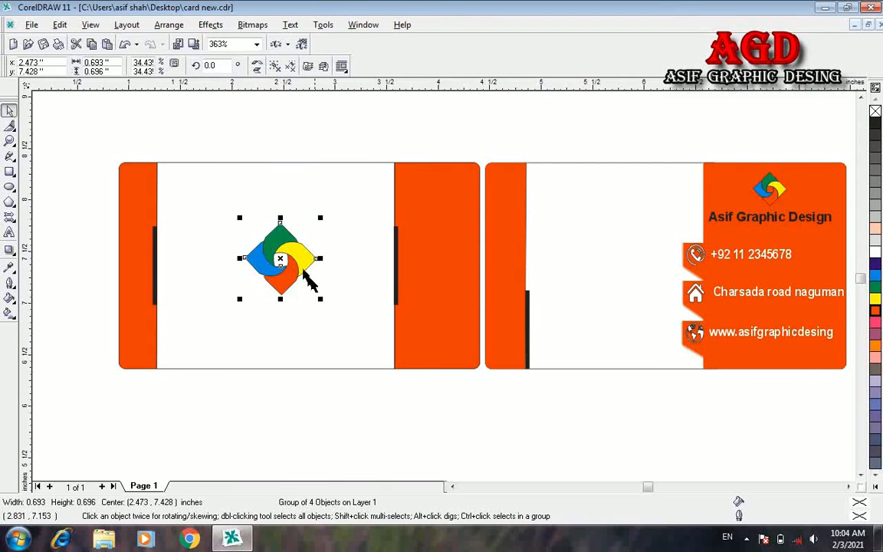
pyautogui.moveTo(251, 231); pyautogui.dragTo(236, 213)
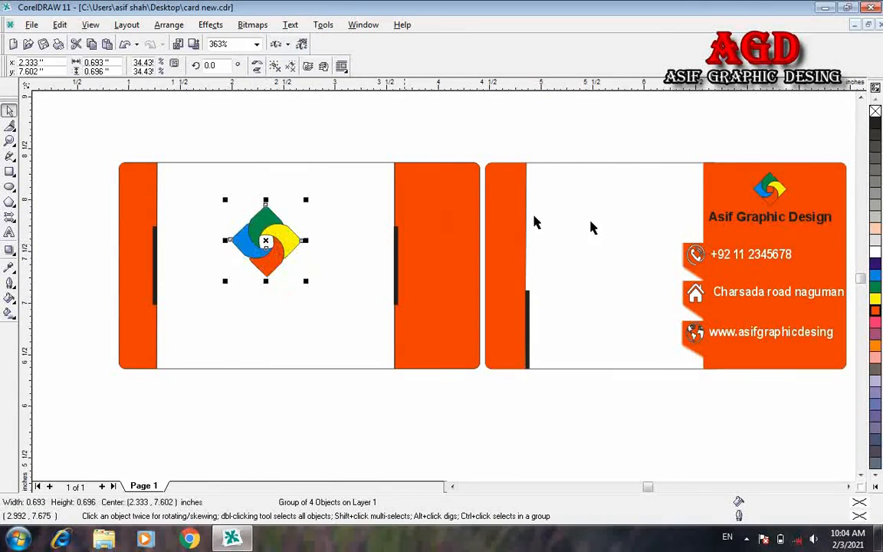
# Step: Place a 12 pt red-orange copy of 'Asif Graphic Design' below the logo and shrink the logo to about 89%
pyautogui.click(728, 220)
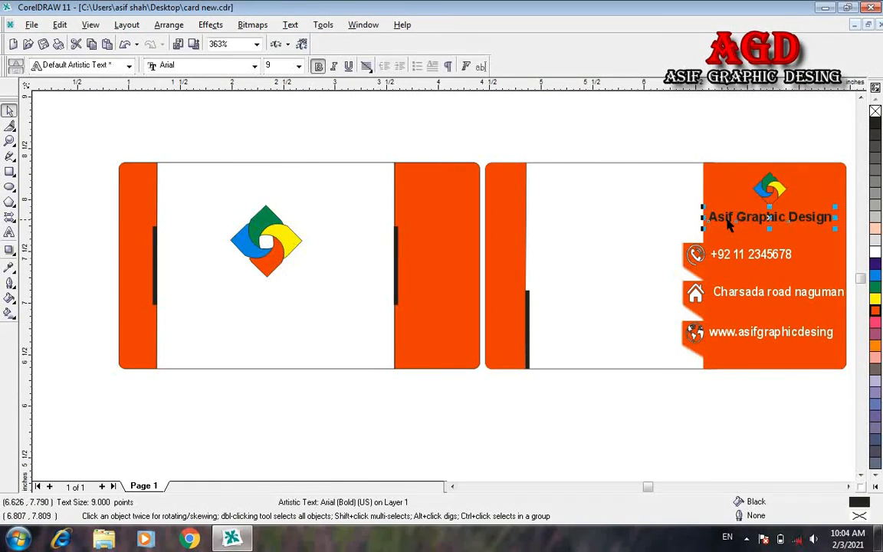
pyautogui.hotkey('ctrl', 'd')
pyautogui.moveTo(793, 193); pyautogui.dragTo(261, 301)
pyautogui.click(299, 66)
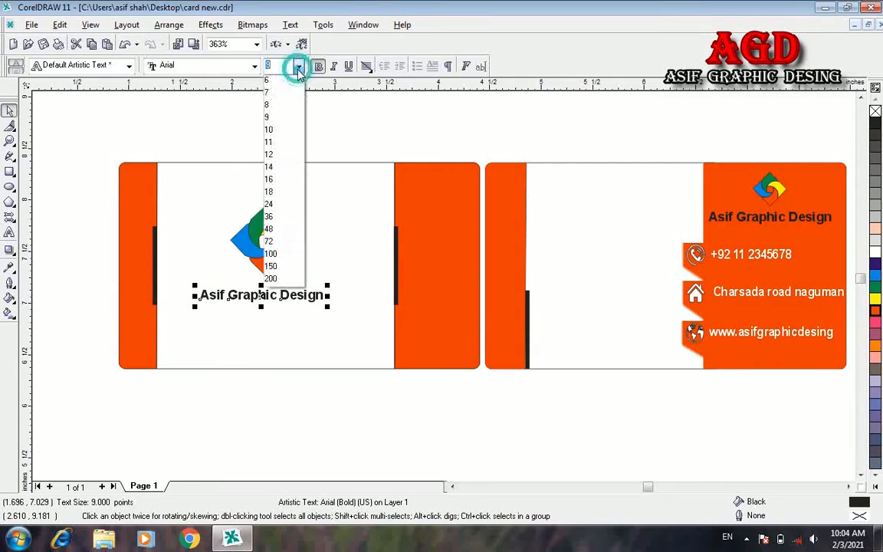
pyautogui.click(277, 155)
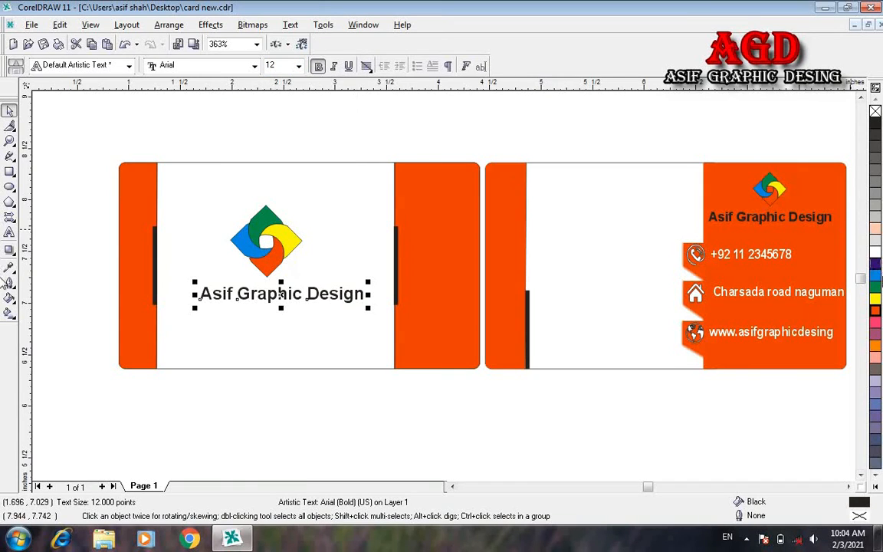
pyautogui.click(875, 310)
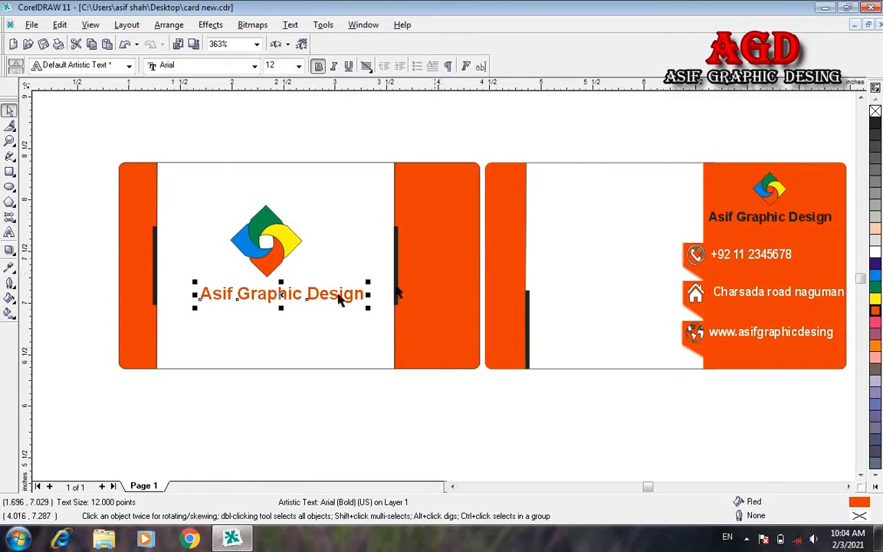
pyautogui.click(283, 246)
pyautogui.moveTo(307, 280); pyautogui.dragTo(296, 270)
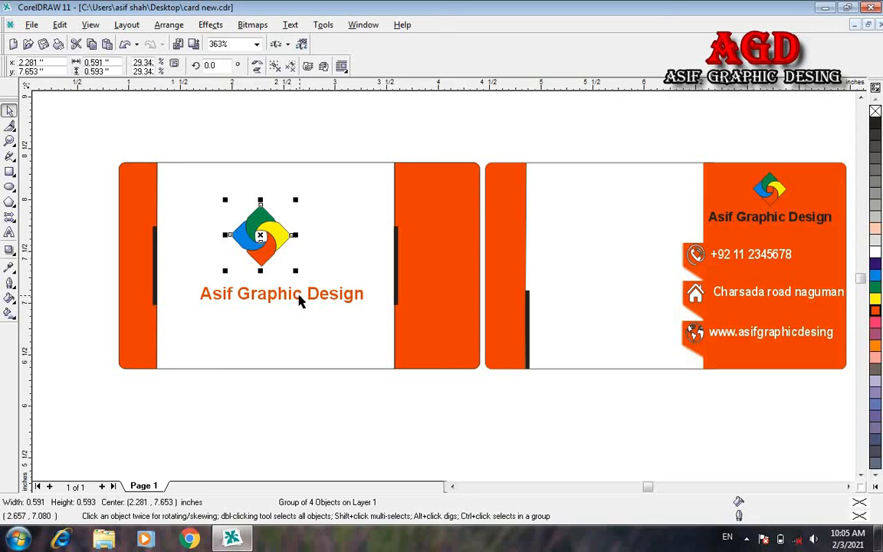
# Step: Centre the logo over the company name and move the name up closer to the logo
pyautogui.keyDown('shift'); pyautogui.click(313, 301); pyautogui.keyUp('shift')
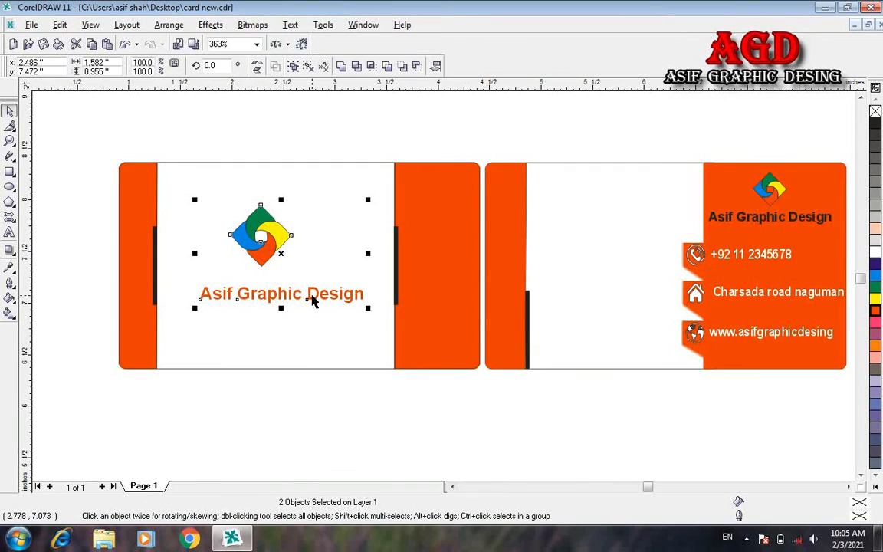
pyautogui.press('c')
pyautogui.click(314, 381)
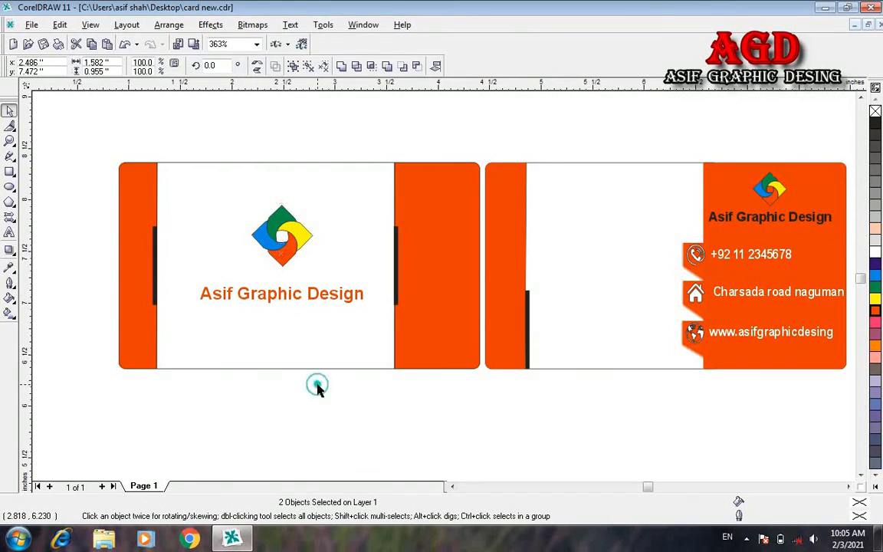
pyautogui.click(284, 295)
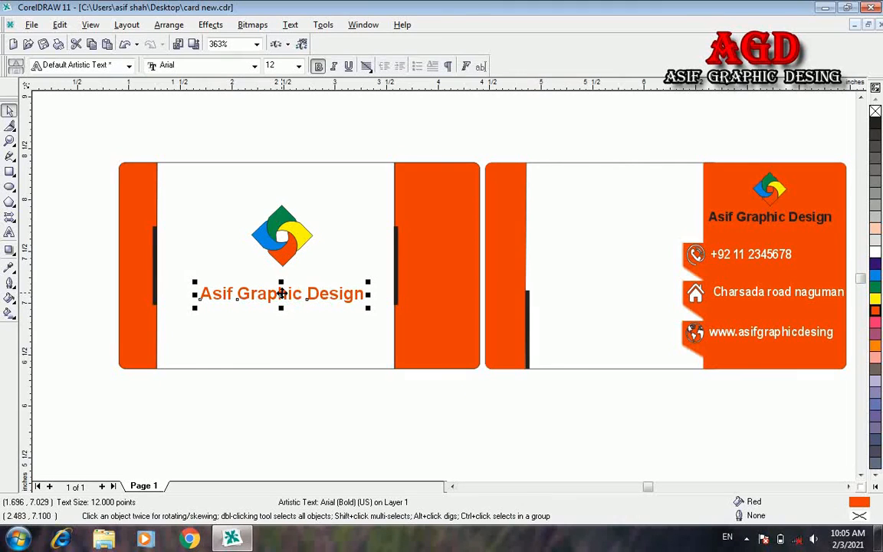
pyautogui.moveTo(282, 294); pyautogui.dragTo(281, 278)
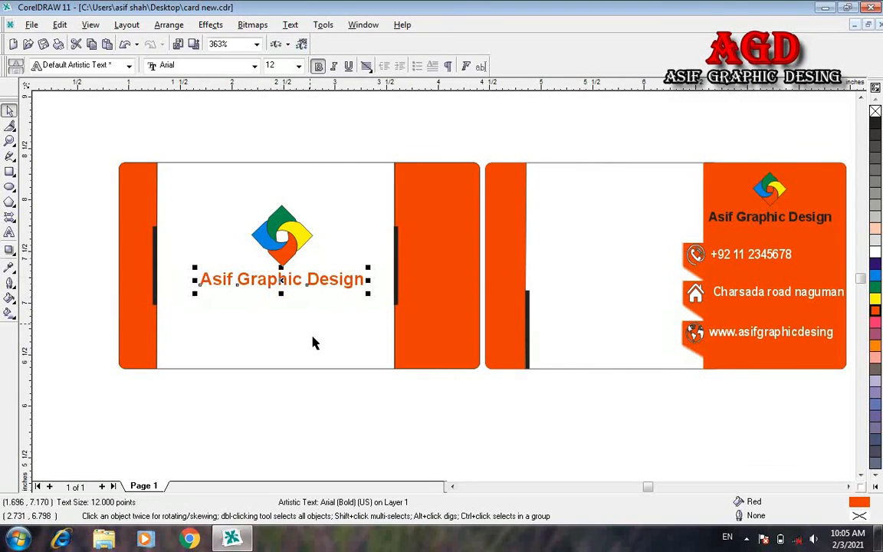
# Step: Group the logo and name, then centre the group on the front card's white panel
pyautogui.moveTo(171, 126); pyautogui.dragTo(380, 331)
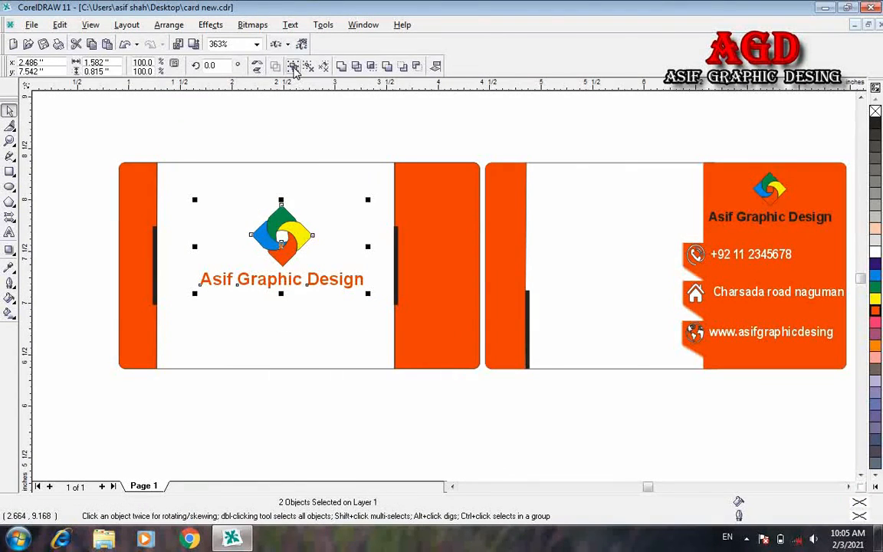
pyautogui.click(293, 67)
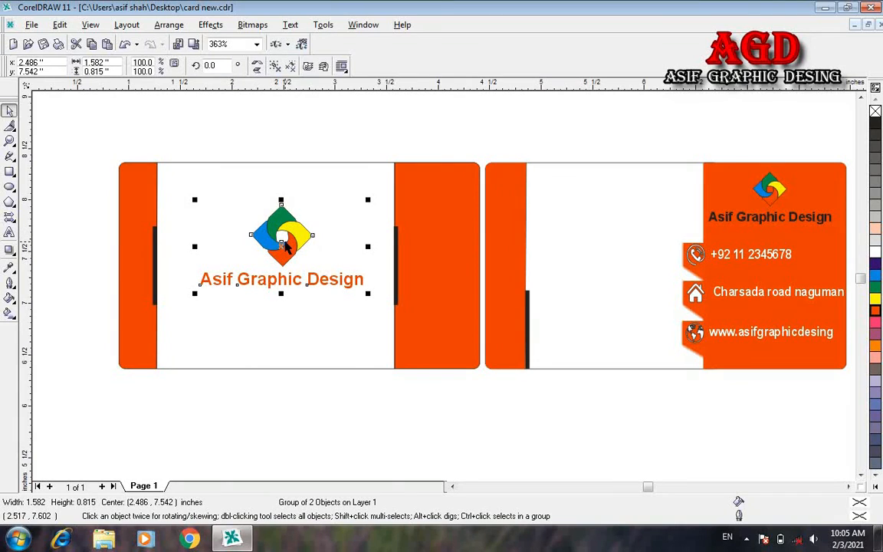
pyautogui.keyDown('shift'); pyautogui.click(240, 180); pyautogui.keyUp('shift')
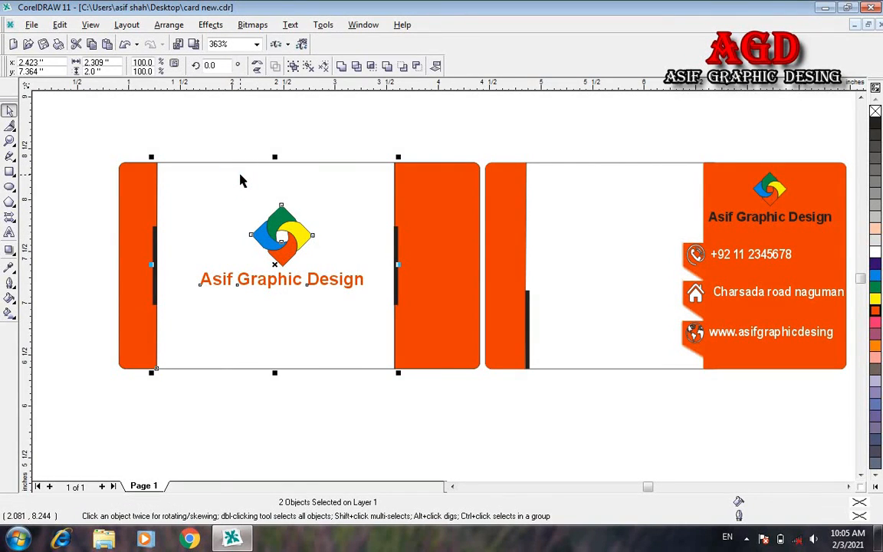
pyautogui.press('c')
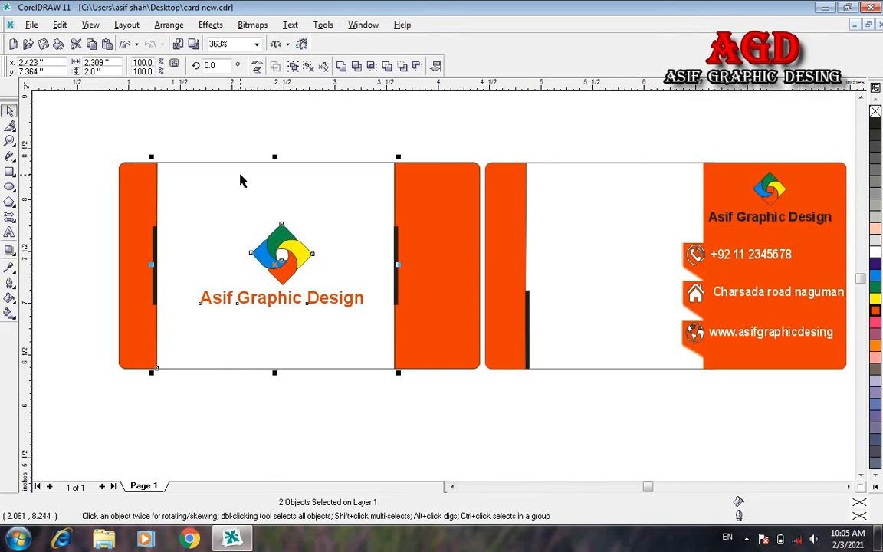
pyautogui.press('e')
pyautogui.click(352, 441)
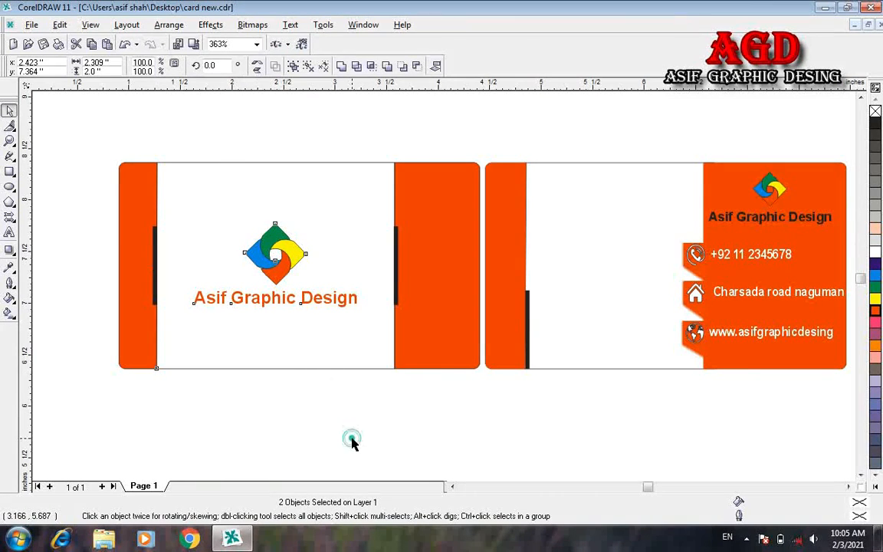
pyautogui.click(325, 300)
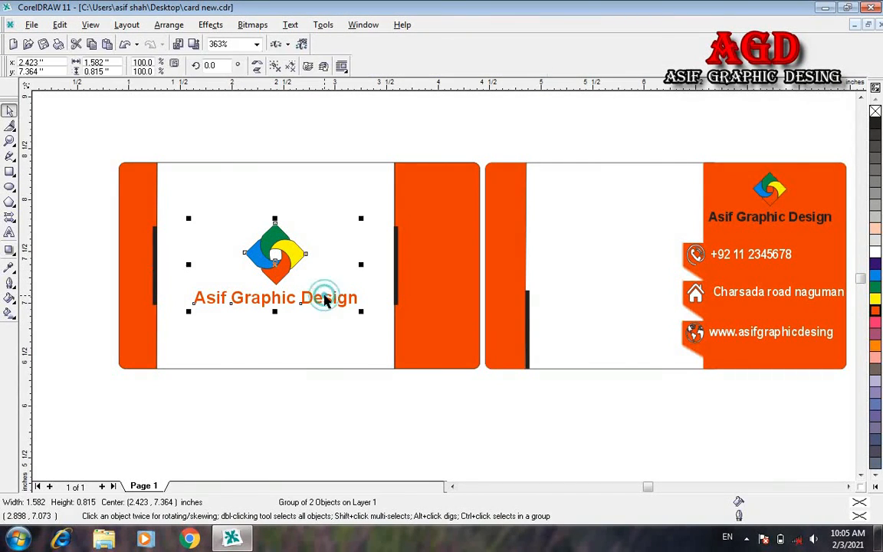
pyautogui.click(380, 424)
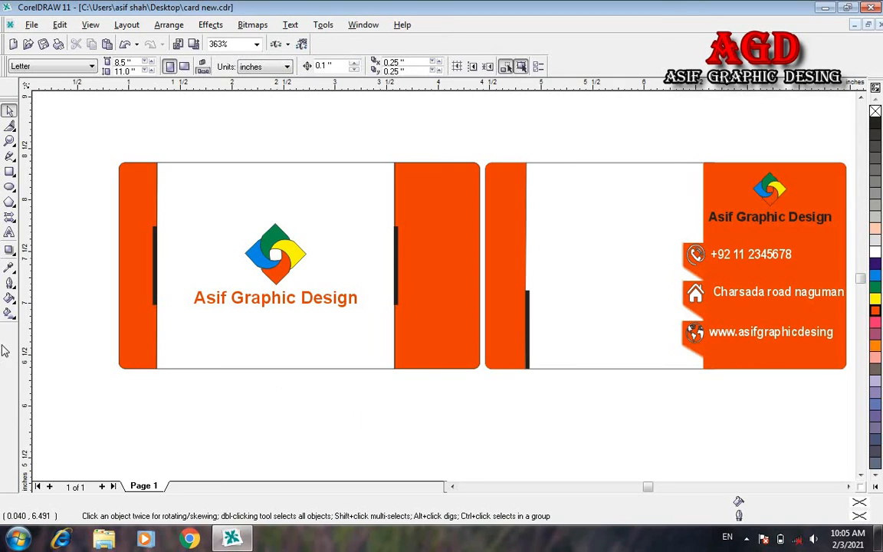
# Step: Draw a small placeholder box on the back card and add 'Fix pic' text in Baskerville Old Face
pyautogui.click(10, 172)
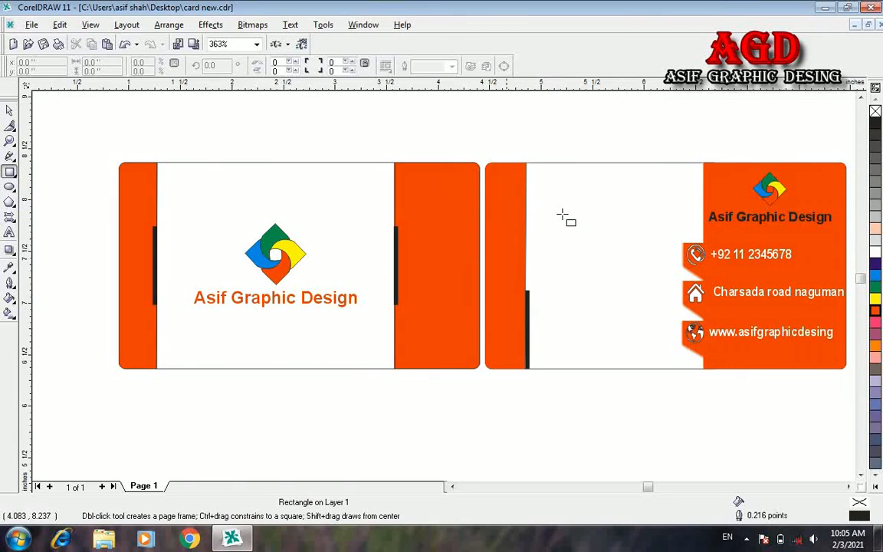
pyautogui.moveTo(527, 166); pyautogui.dragTo(587, 231)
pyautogui.press('F8')
pyautogui.write('x pic')
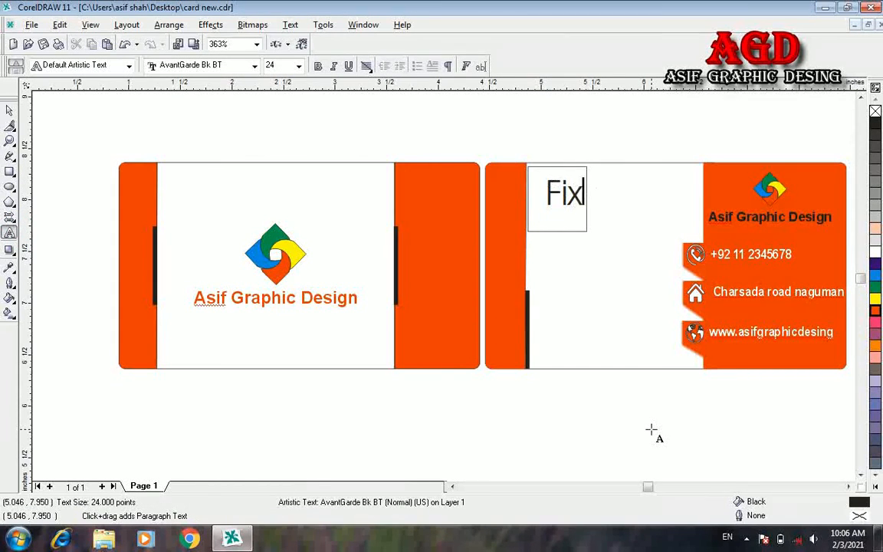
pyautogui.hotkey('ctrl', 'a')
pyautogui.click(254, 65)
pyautogui.click(236, 134)
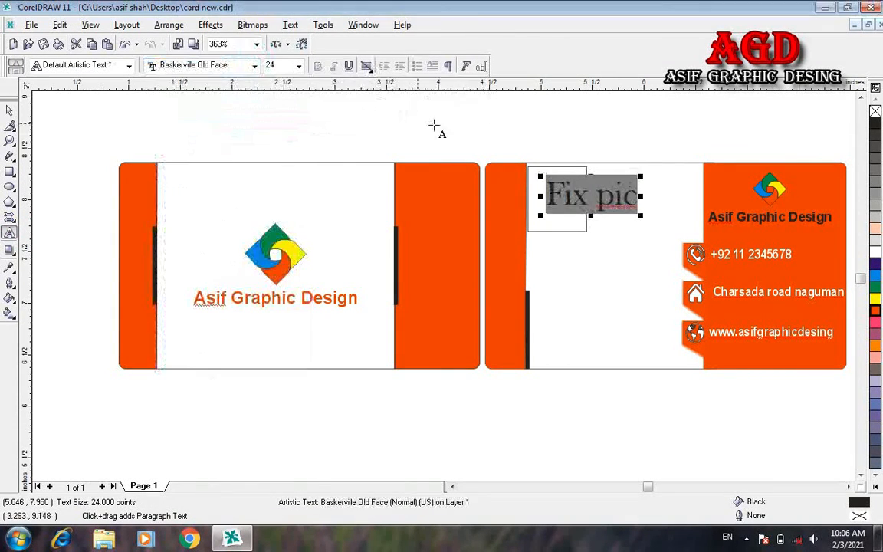
# Step: Rotate the 'Fix pic' text about 46° and set it to 11 pt
pyautogui.click(10, 111)
pyautogui.click(583, 195)
pyautogui.moveTo(644, 177); pyautogui.dragTo(608, 157)
pyautogui.click(299, 65)
pyautogui.click(280, 151)
pyautogui.click(655, 360)
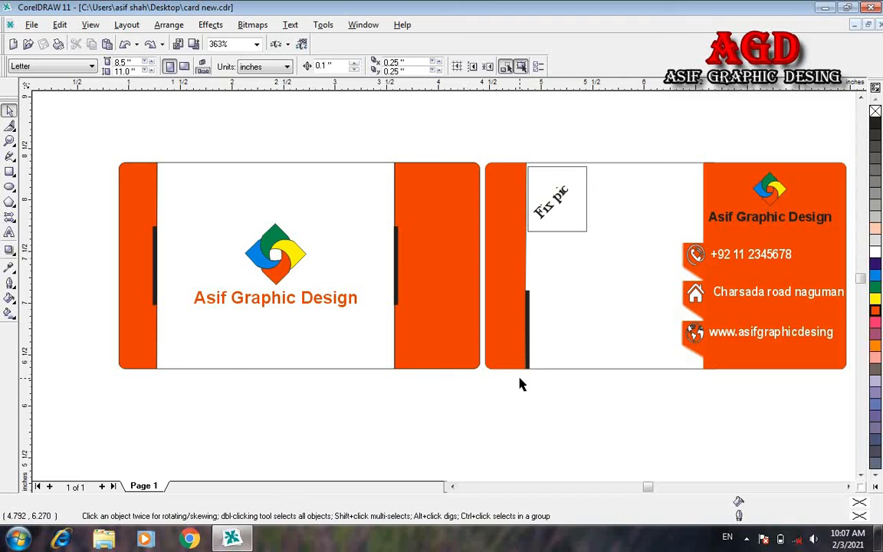
pyautogui.hotkey('ctrl', 'e')
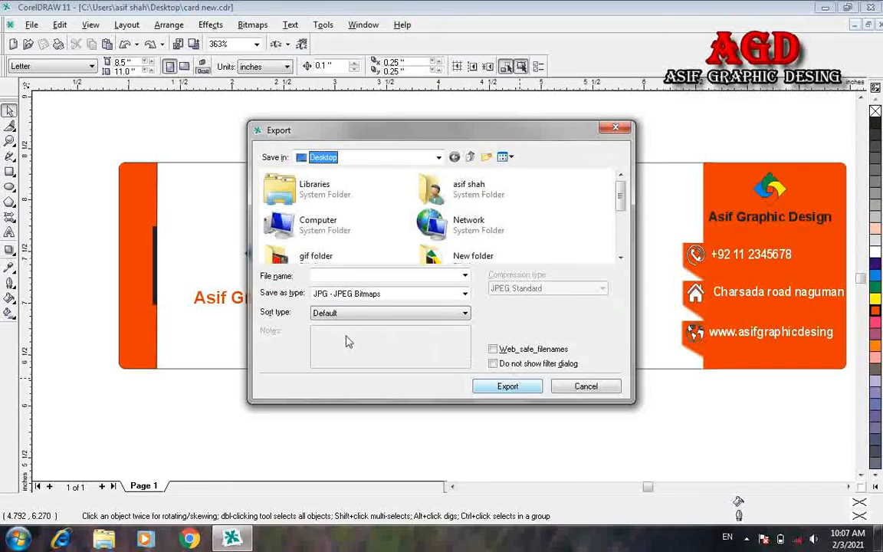
# Step: Export the card design to the Desktop as 'card jkd', a 300 dpi RGB JPEG
pyautogui.click(329, 277)
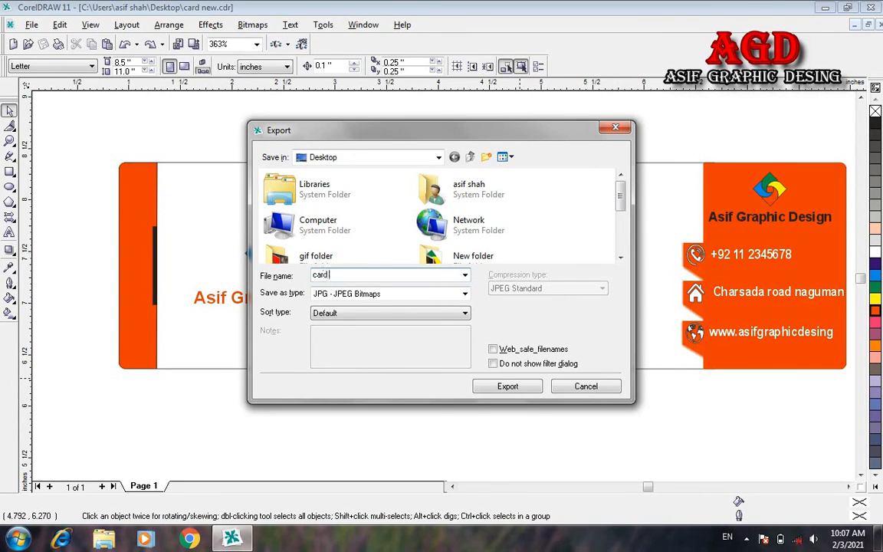
pyautogui.click(516, 387)
pyautogui.click(448, 405)
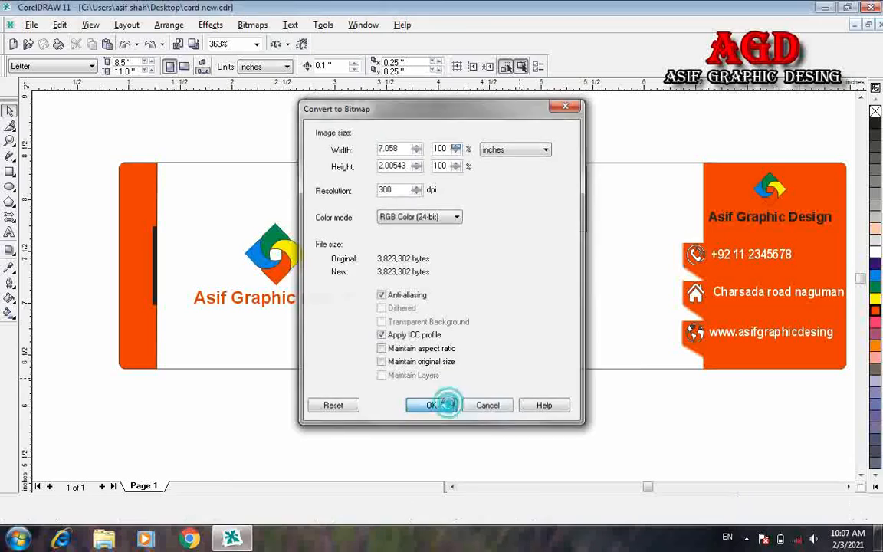
pyautogui.click(442, 368)
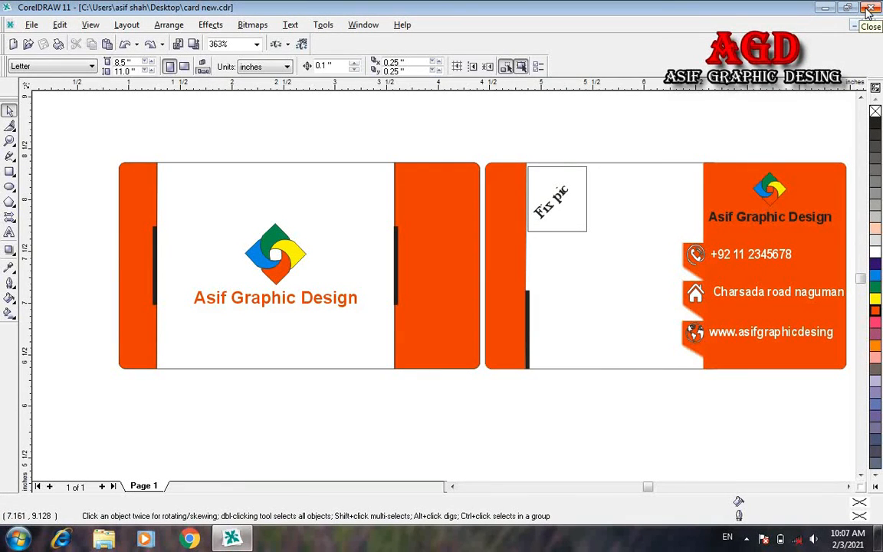
# Step: Close CorelDRAW without keeping clipboard data and open 'card jkd' from the desktop
pyautogui.click(869, 11)
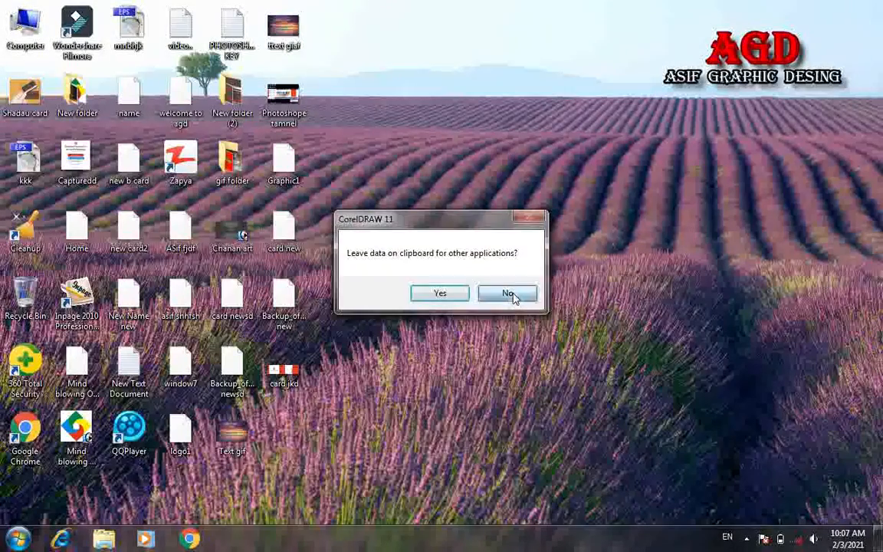
pyautogui.click(508, 295)
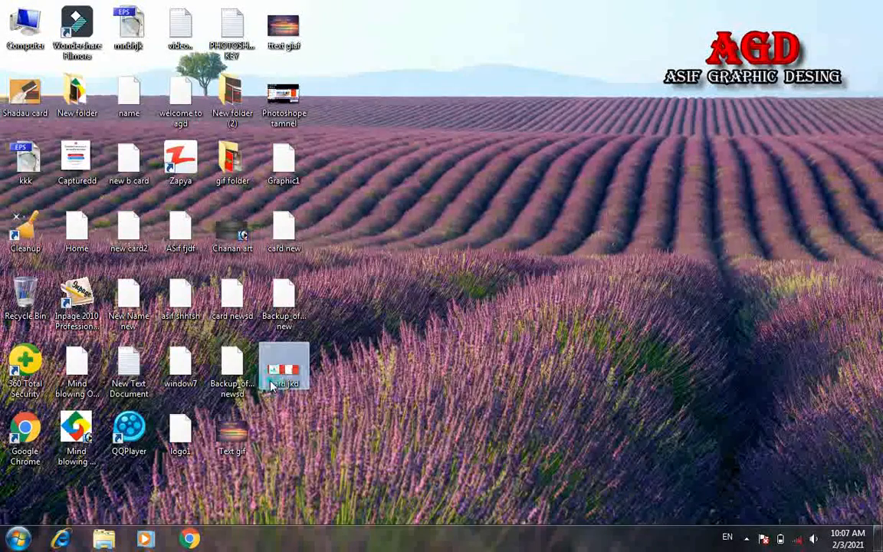
pyautogui.doubleClick(282, 374)
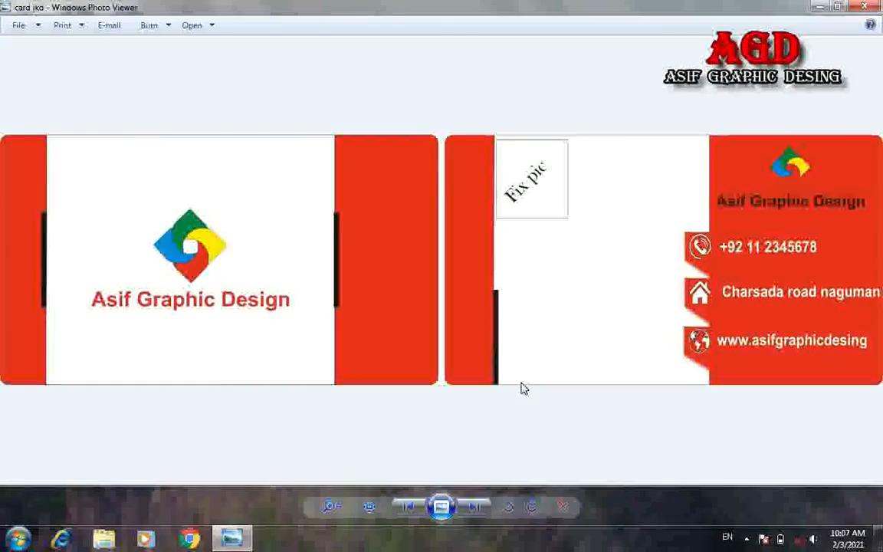